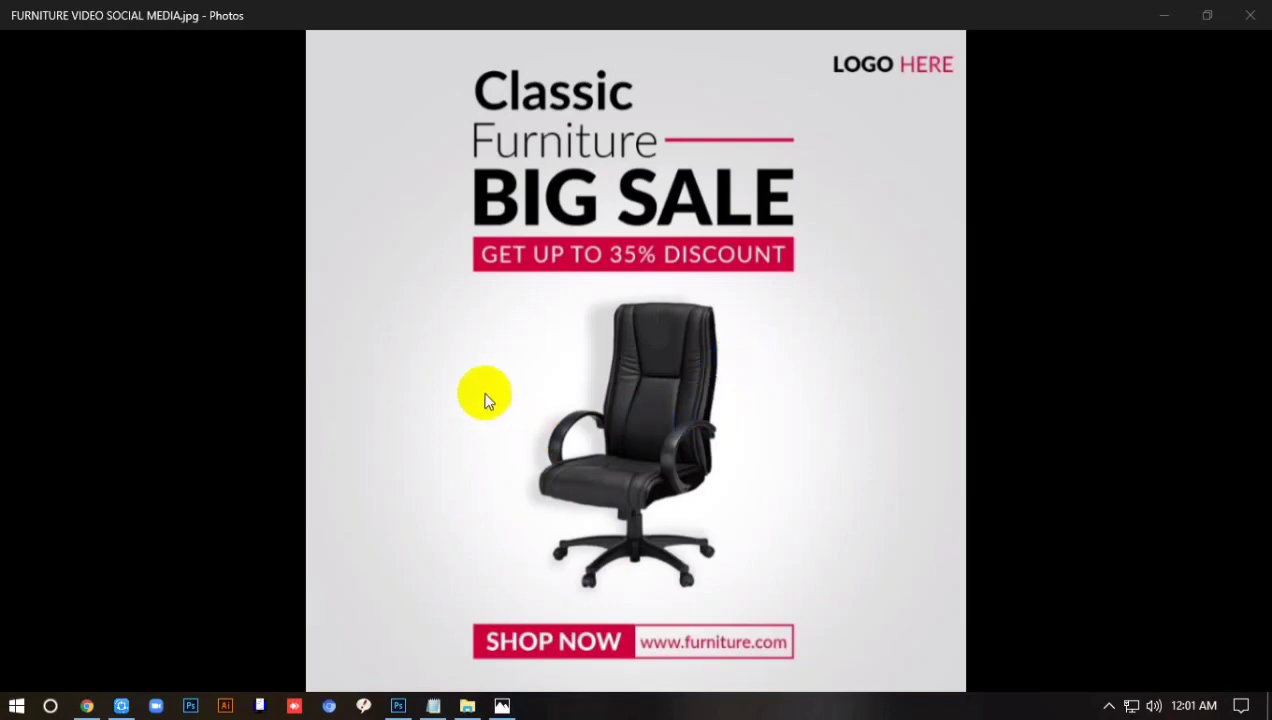
Create a new 800x800 canvas and fill it with light grey #dadada.
scroll(660, 320, "up", 5)
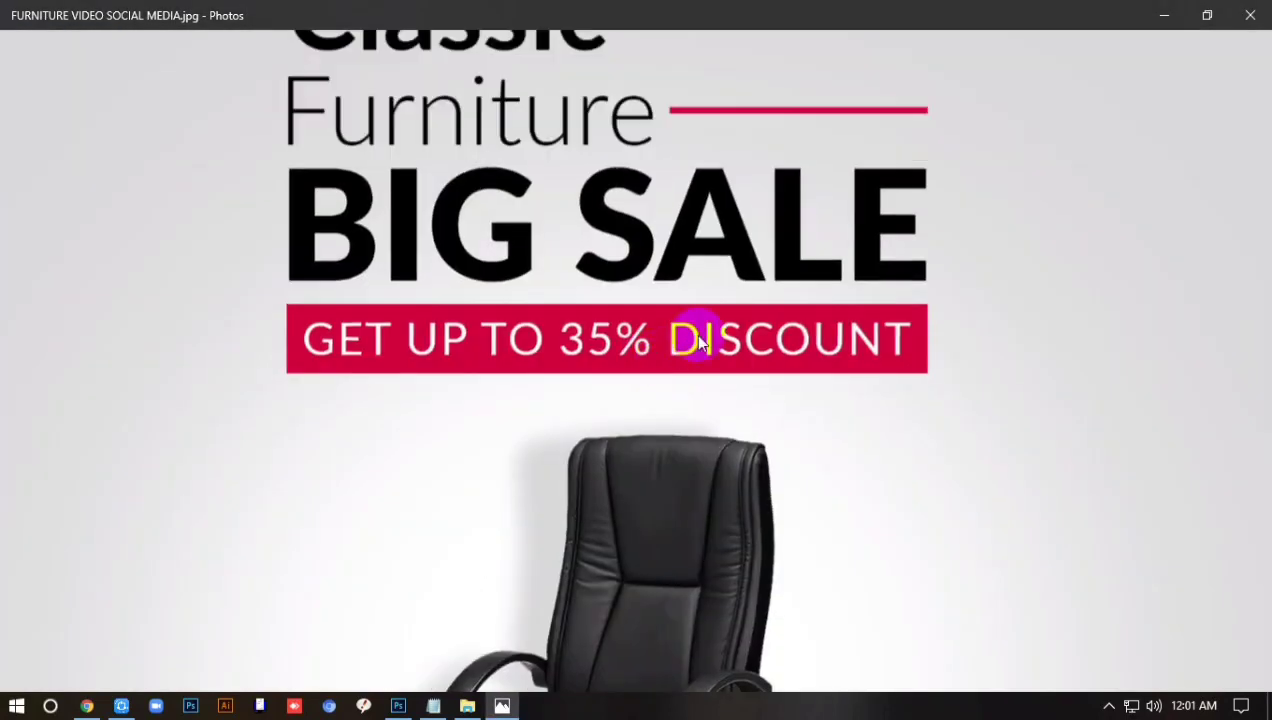
scroll(917, 221, "down", 3)
scroll(991, 105, "down", 2)
scroll(803, 275, "up", 3)
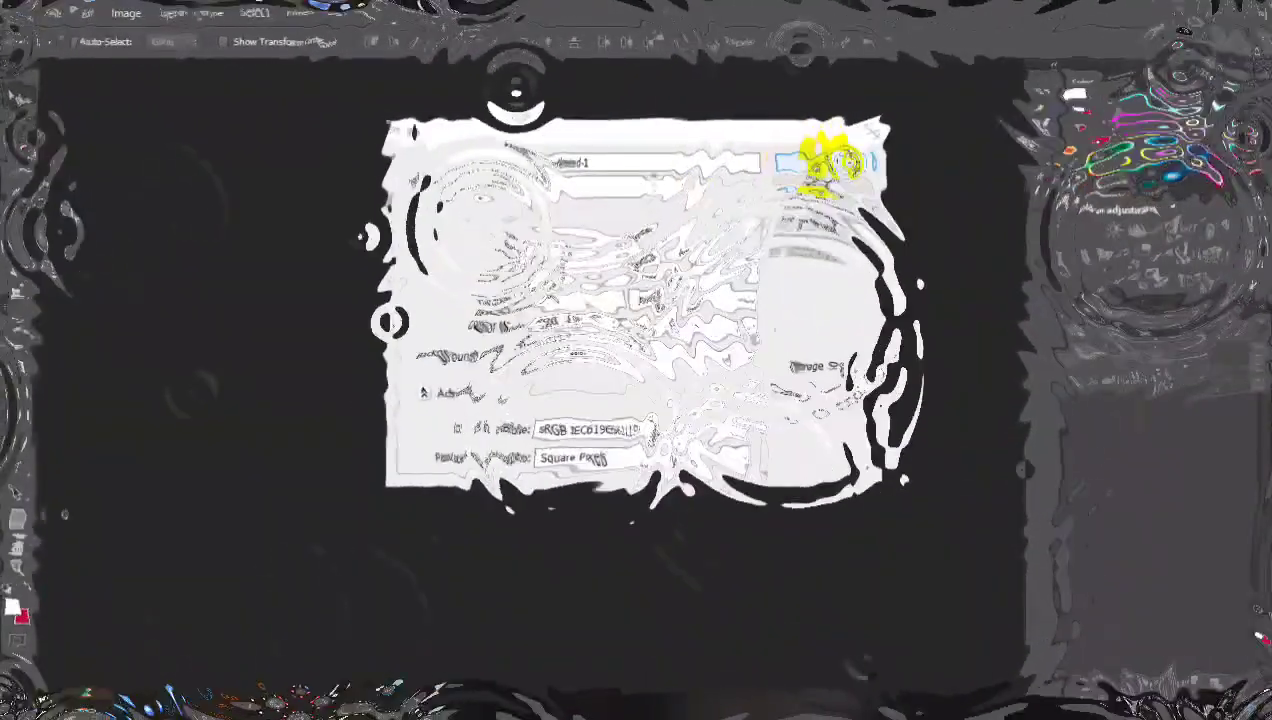
left_click(824, 162)
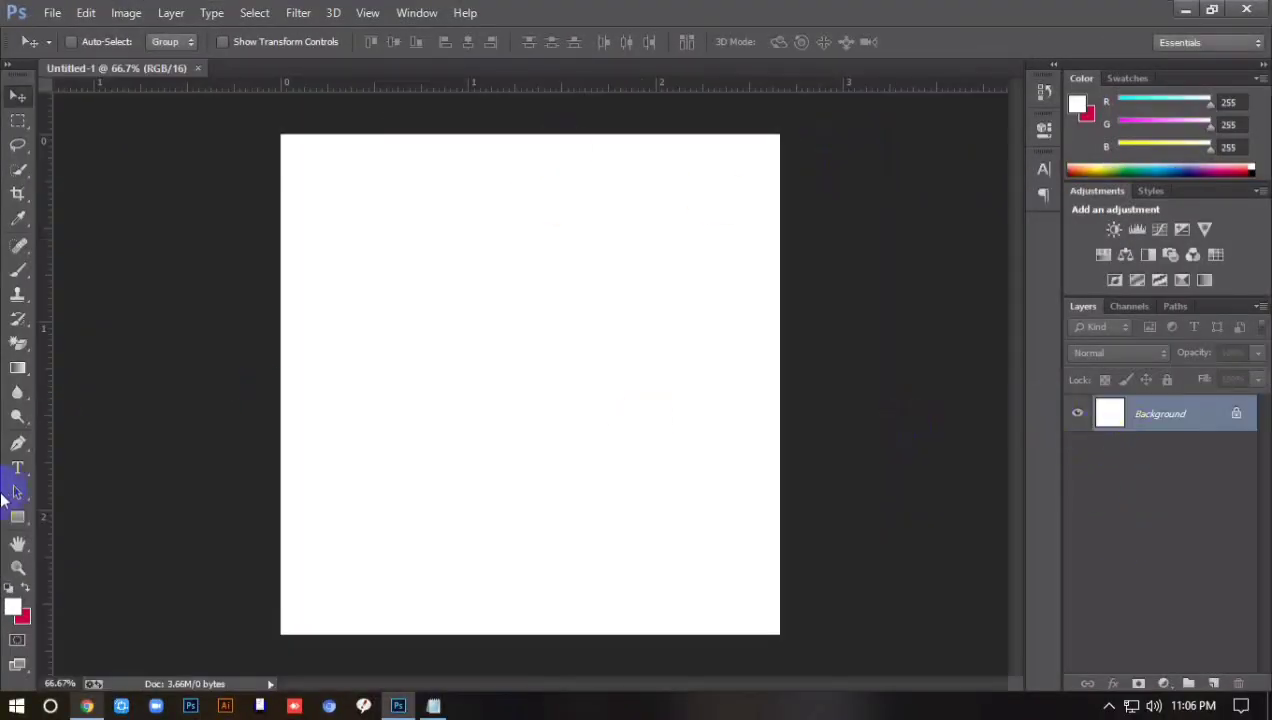
left_click(13, 607)
left_click(374, 206)
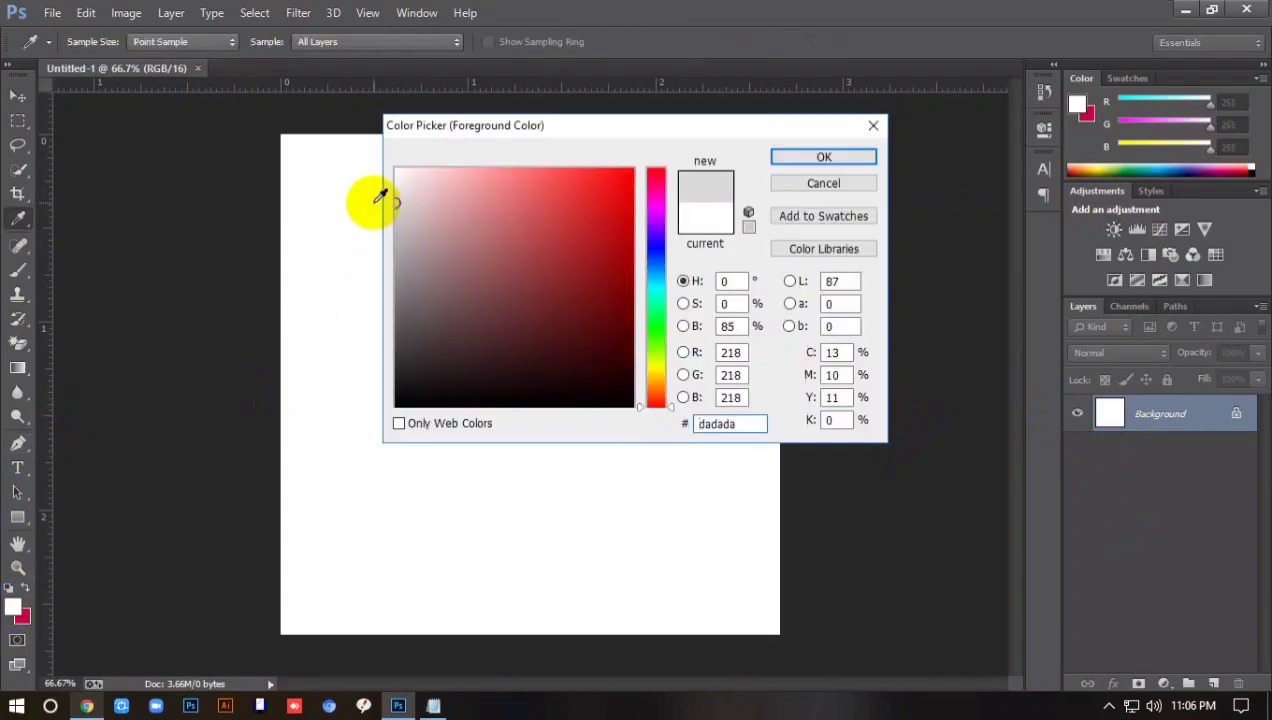
left_click(824, 157)
key("v")
key("alt+BackSpace")
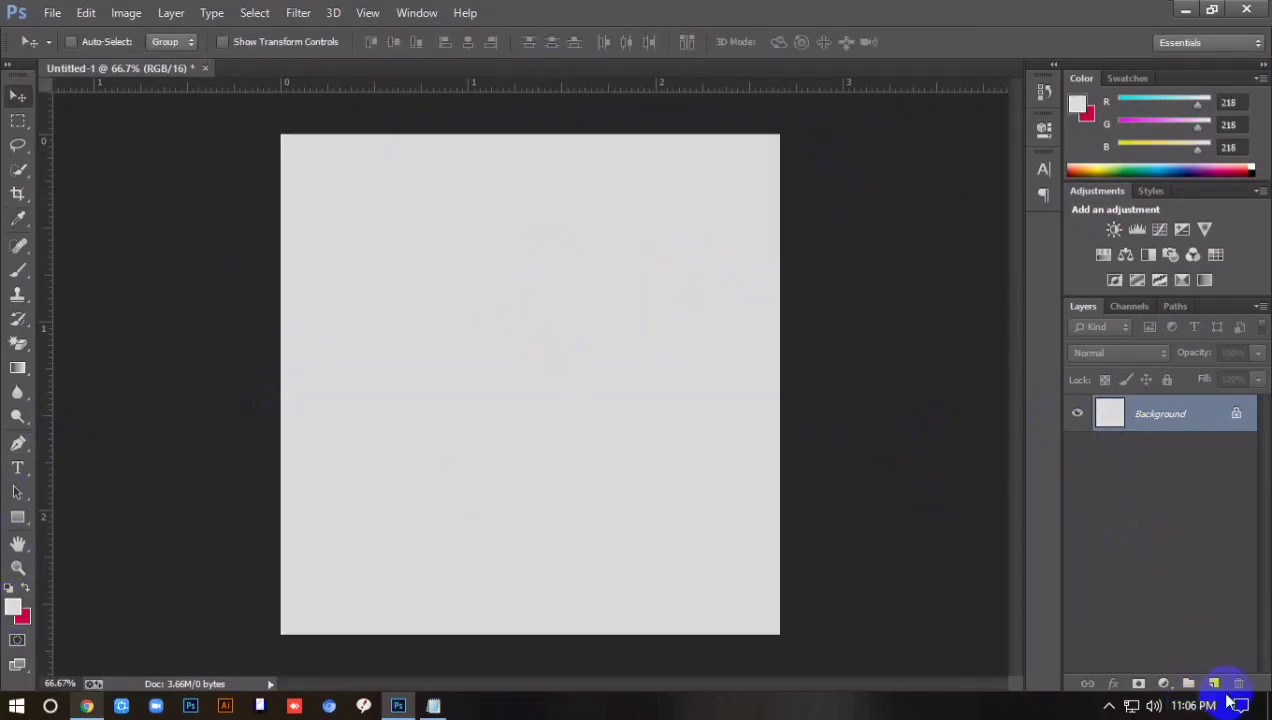
On a new layer, paint a soft white centre glow with a size-600 brush.
left_click(1214, 684)
left_click(17, 270)
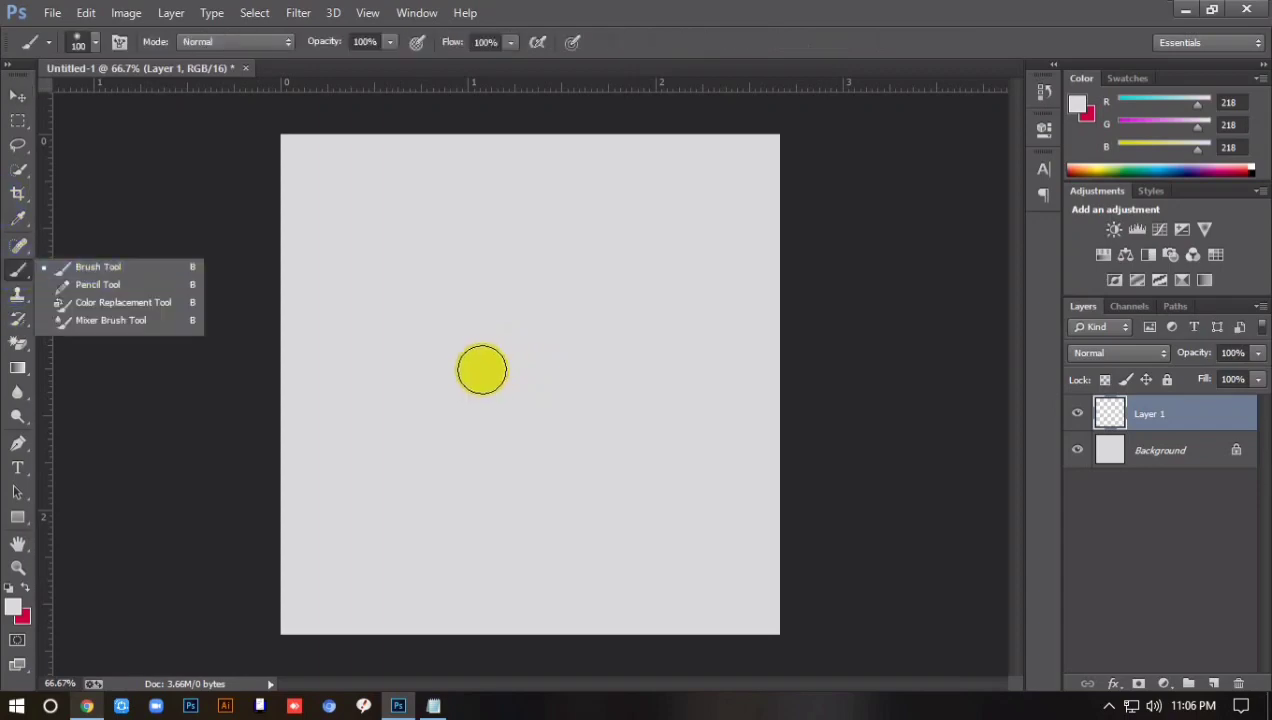
key("bracketright")
key("bracketright")
key("bracketright")
key("bracketright")
key("bracketright")
key("bracketright")
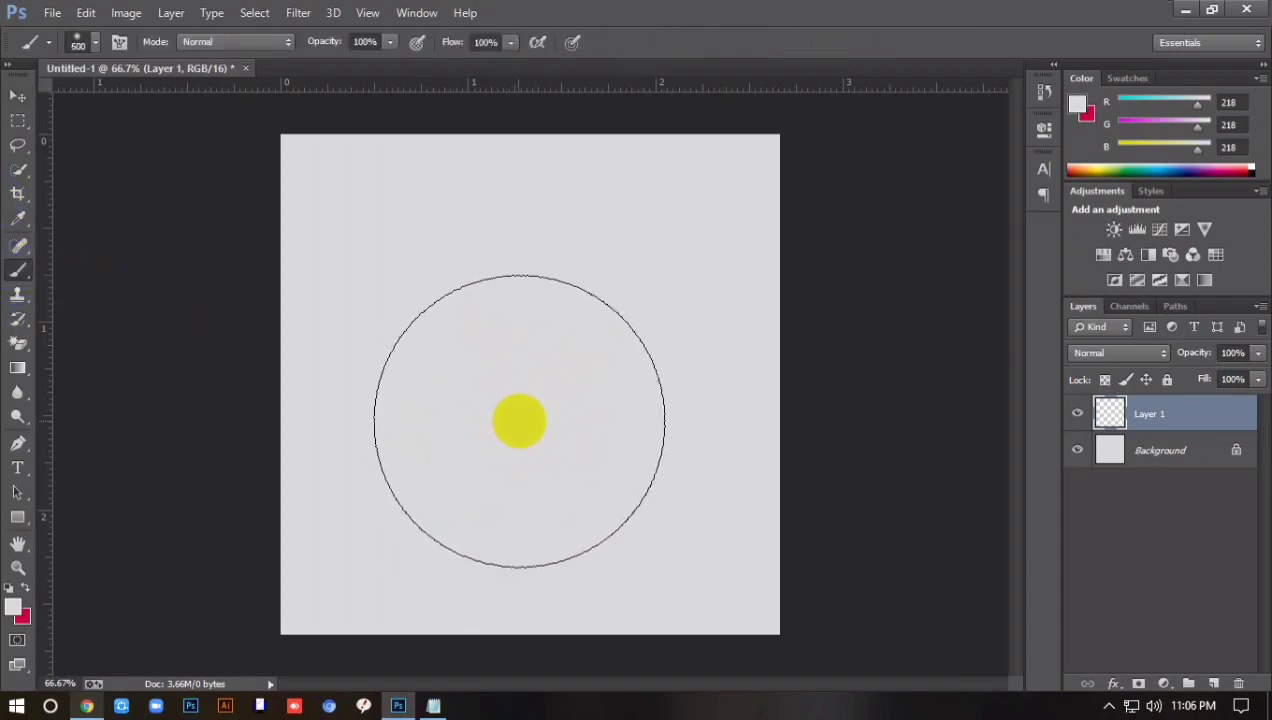
left_click(13, 607)
left_click(800, 158)
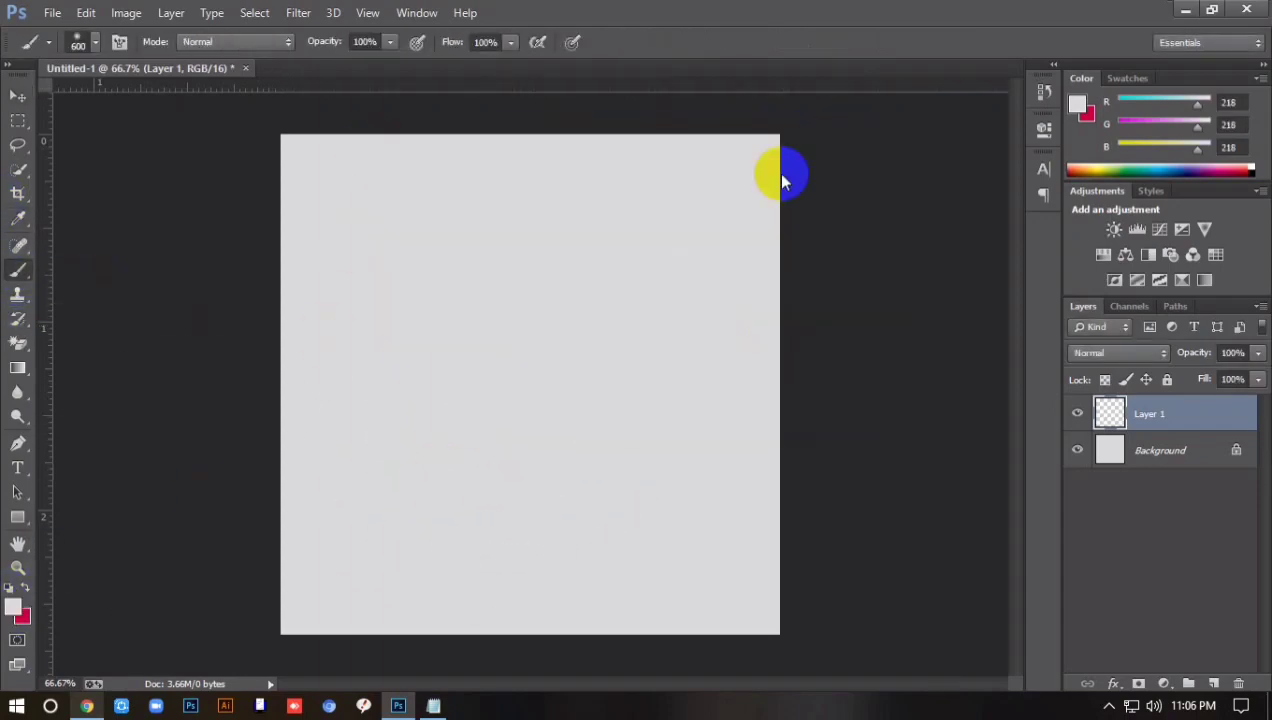
left_click(533, 446)
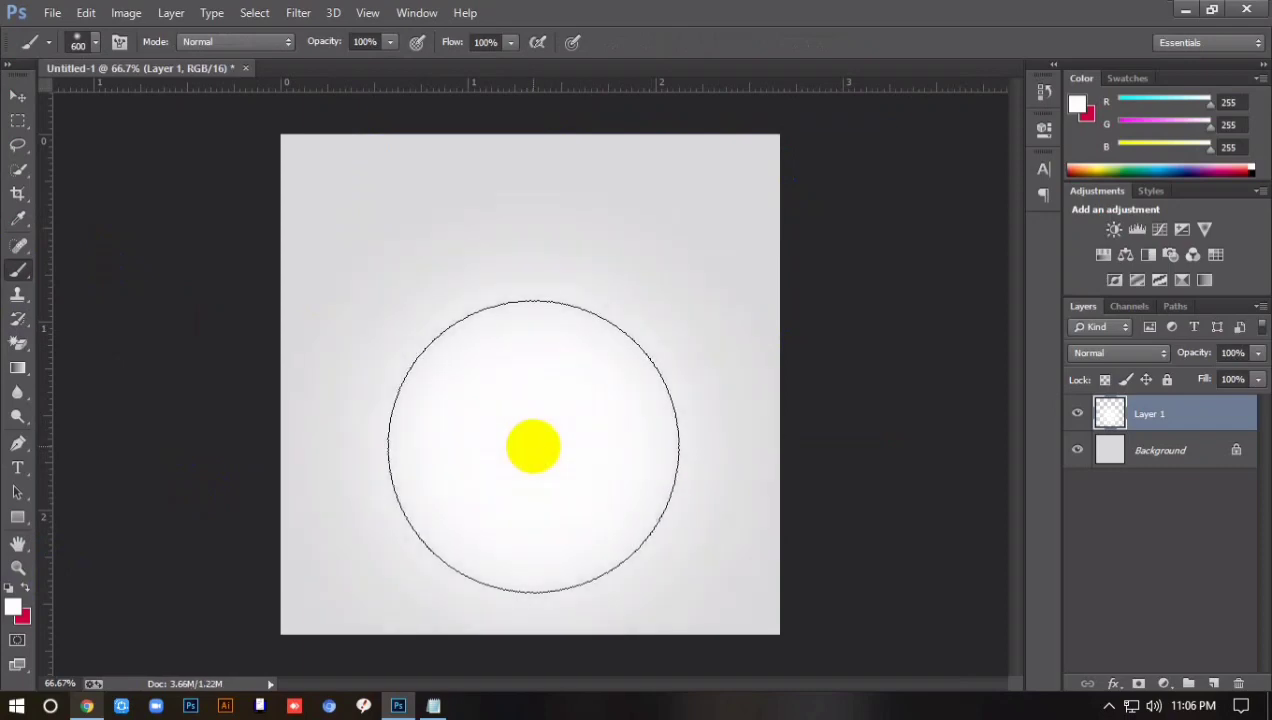
left_click_drag(533, 446, 514, 417)
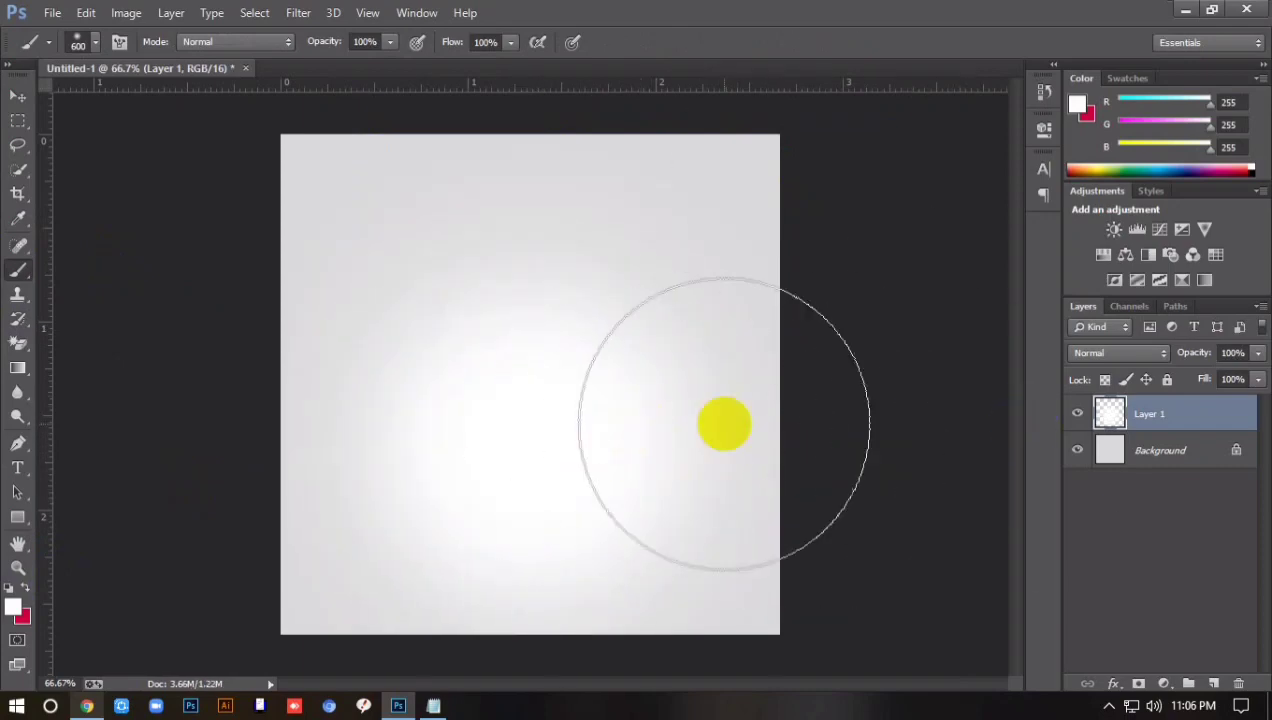
left_click_drag(760, 446, 551, 440)
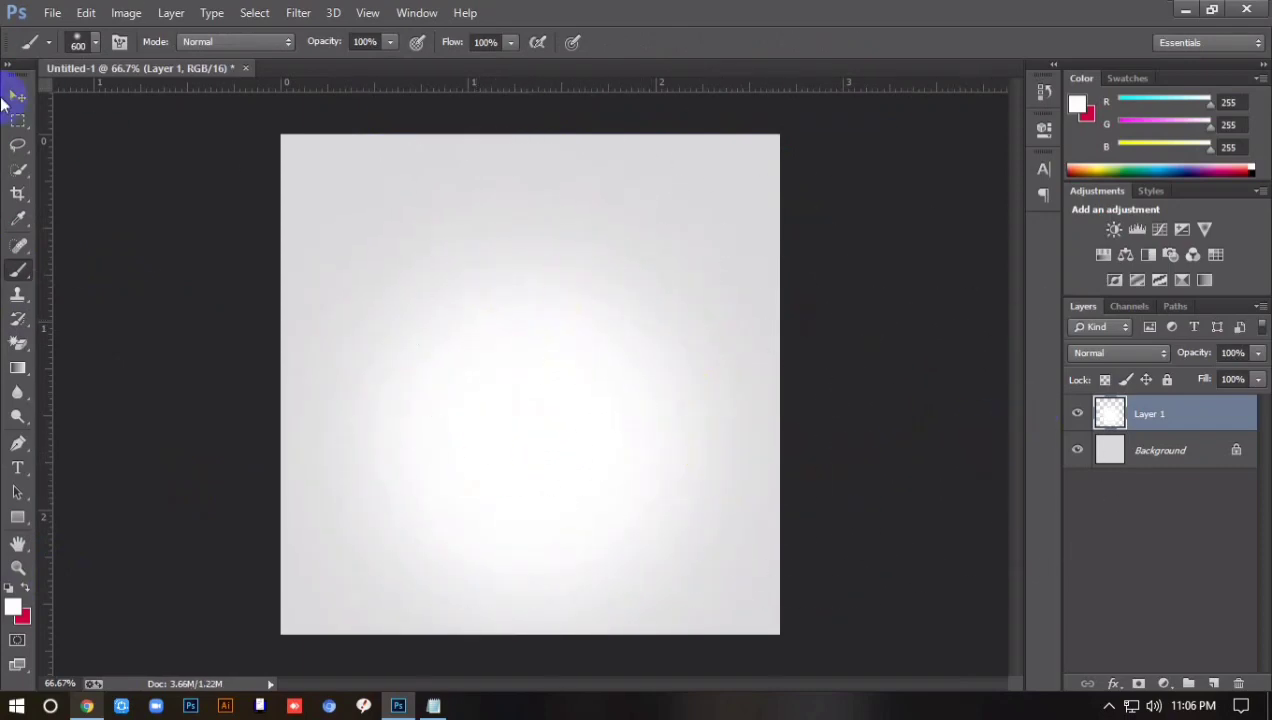
key("v")
key("alt+Tab")
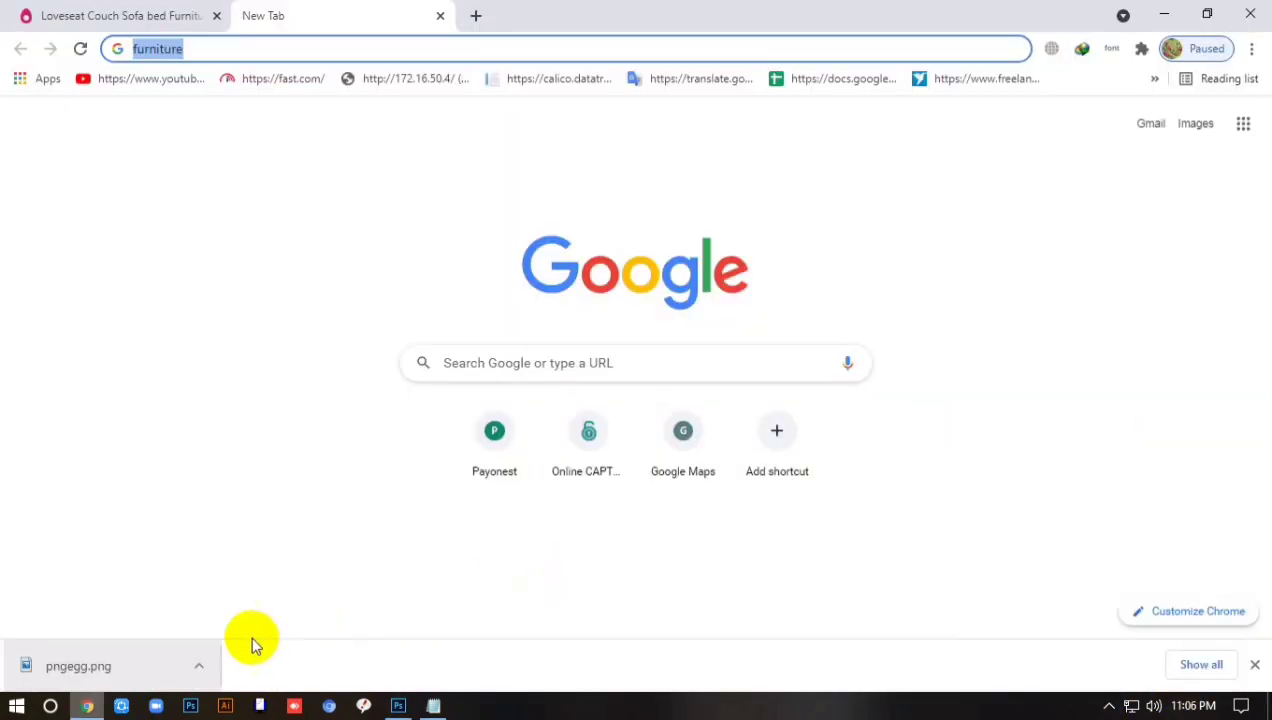
Drop the pngegg chair at canvas centre, scale it to about 10.6%, and duplicate its layer.
left_click_drag(97, 664, 591, 432)
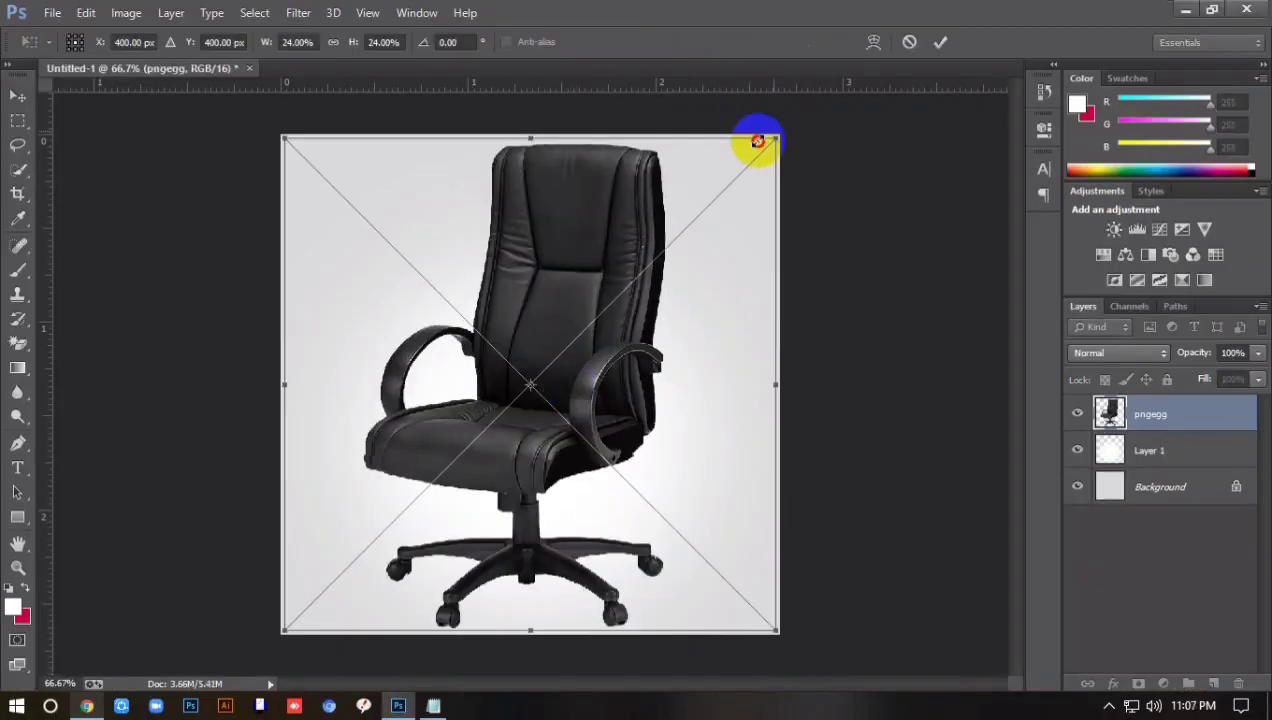
left_click_drag(758, 136, 657, 248)
left_click_drag(557, 366, 557, 419)
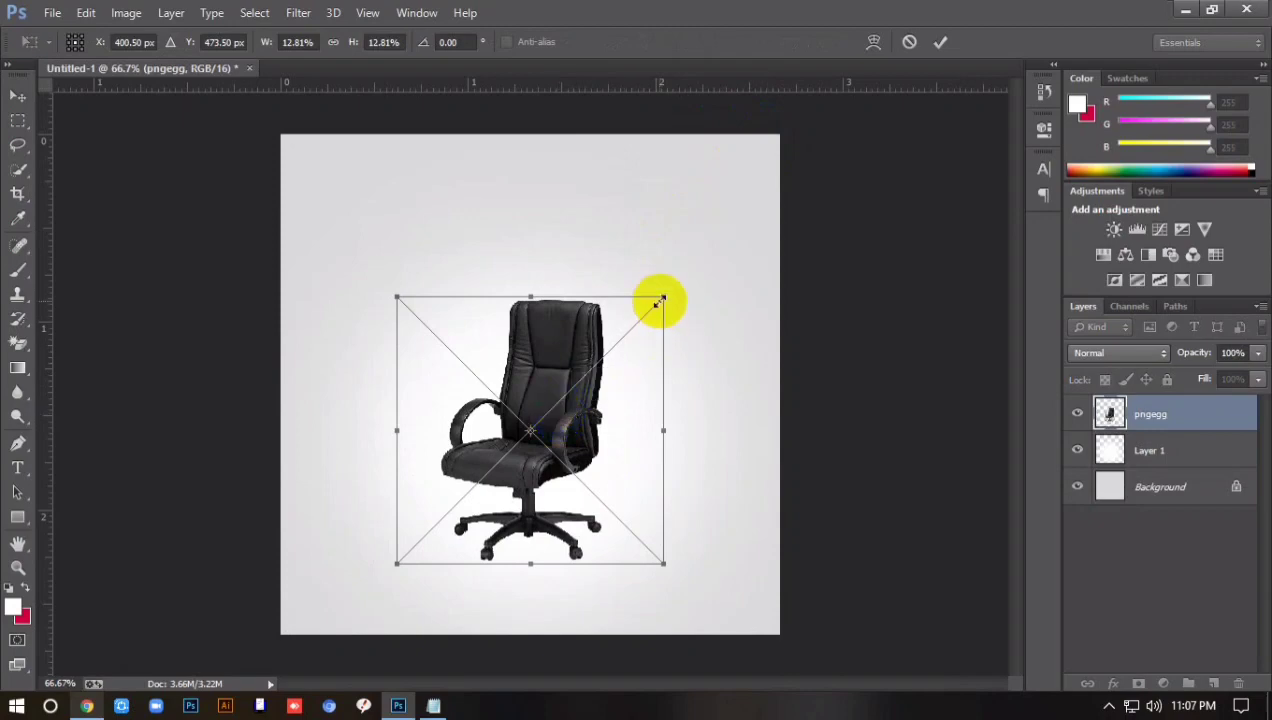
left_click_drag(661, 299, 641, 323)
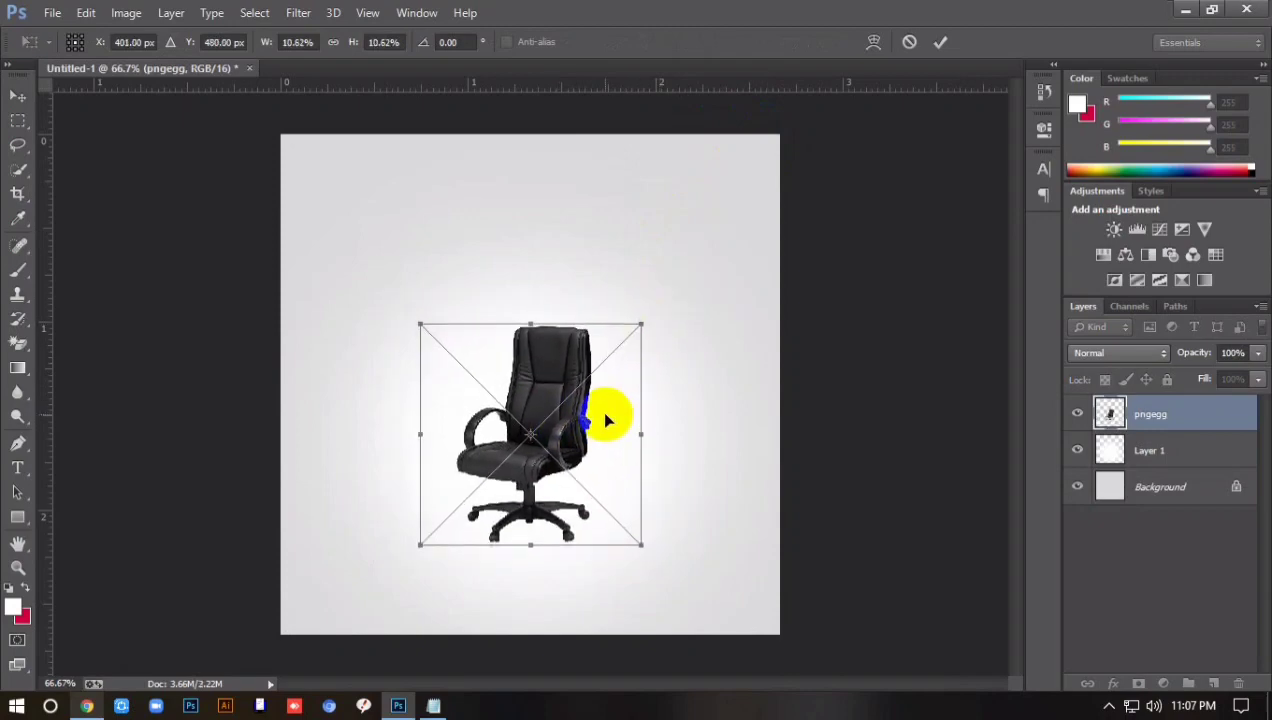
key("Return")
key("ctrl+j")
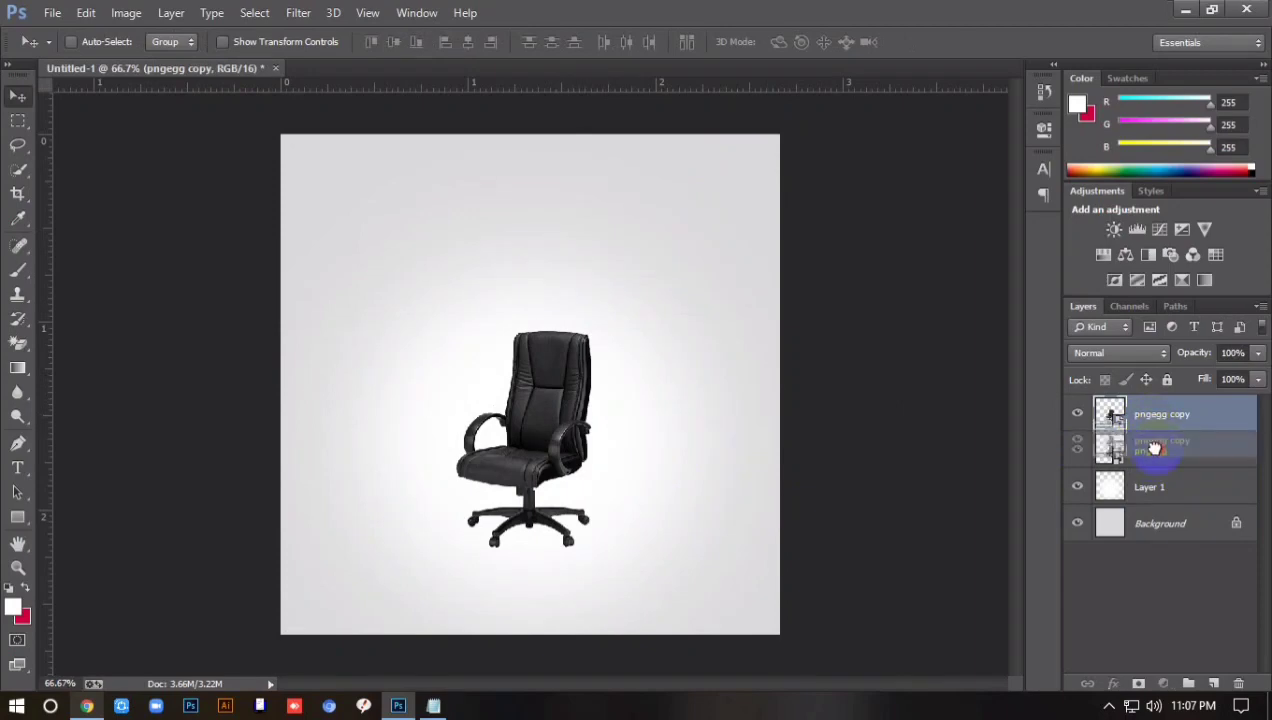
Rasterize the lower pngegg layer, set black as foreground, and select the chair's outline.
left_click(1164, 447)
right_click(812, 388)
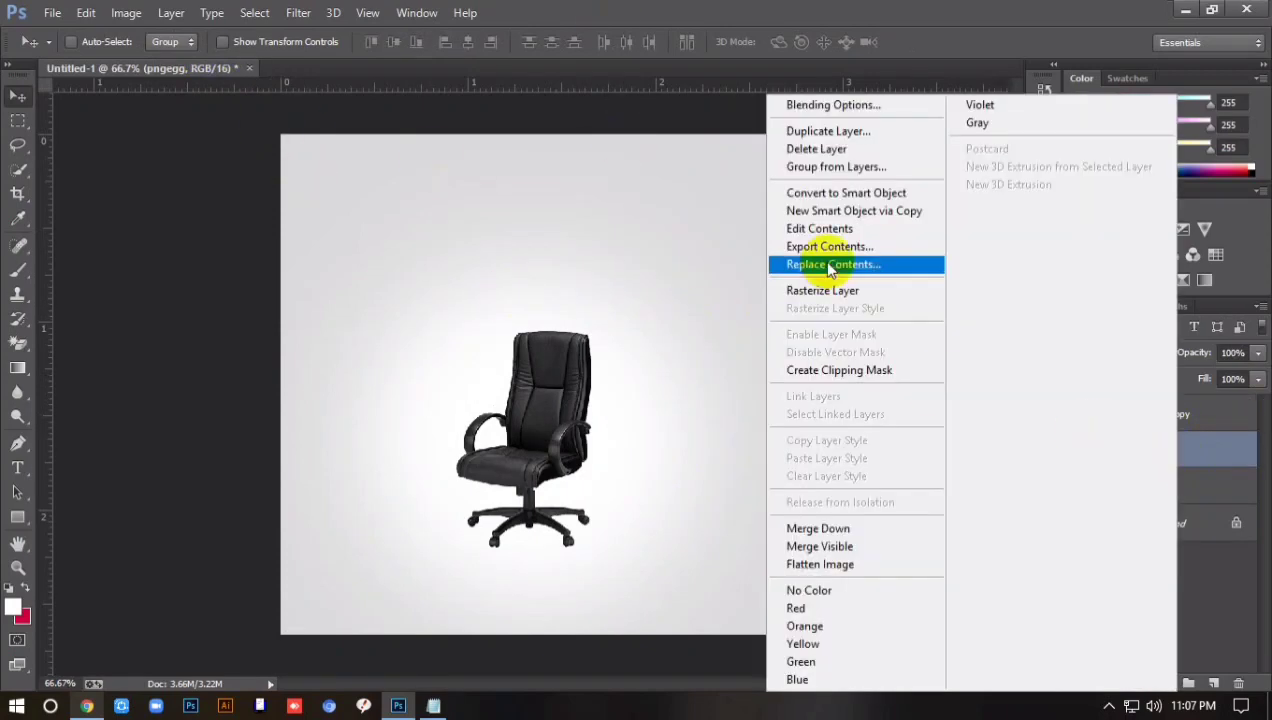
left_click(803, 292)
left_click(14, 612)
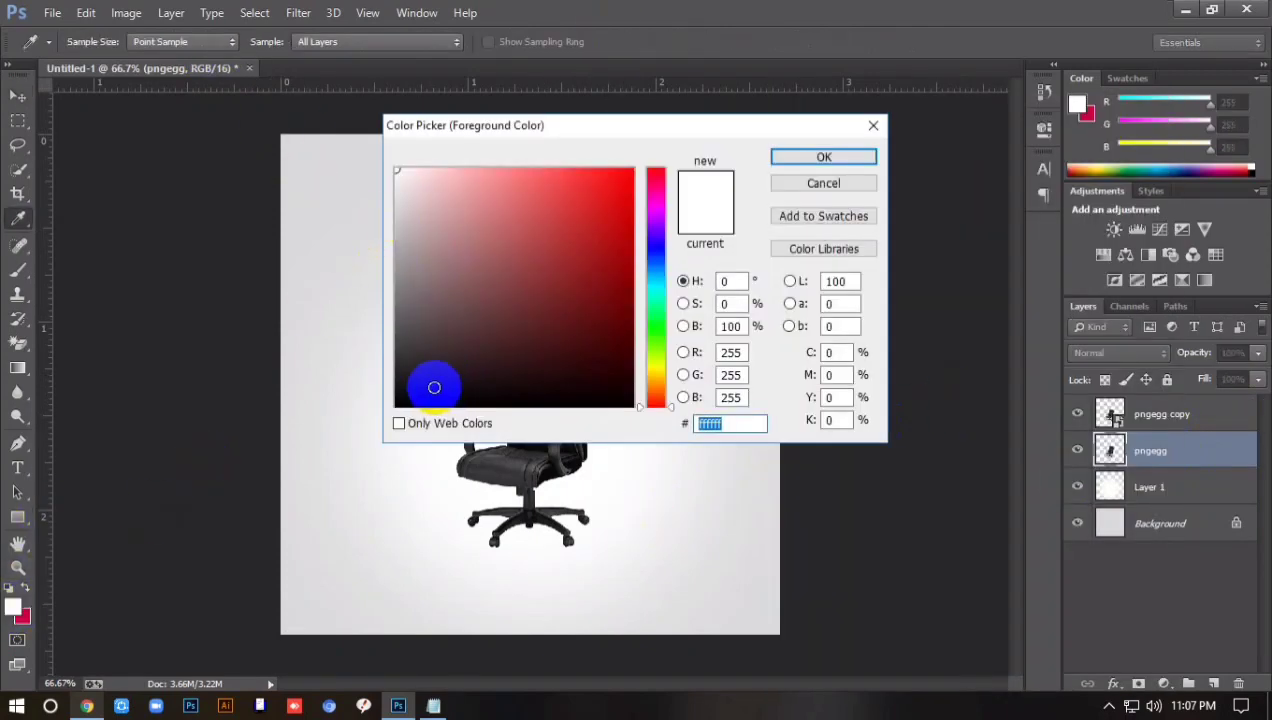
left_click_drag(432, 378, 302, 442)
left_click(810, 157)
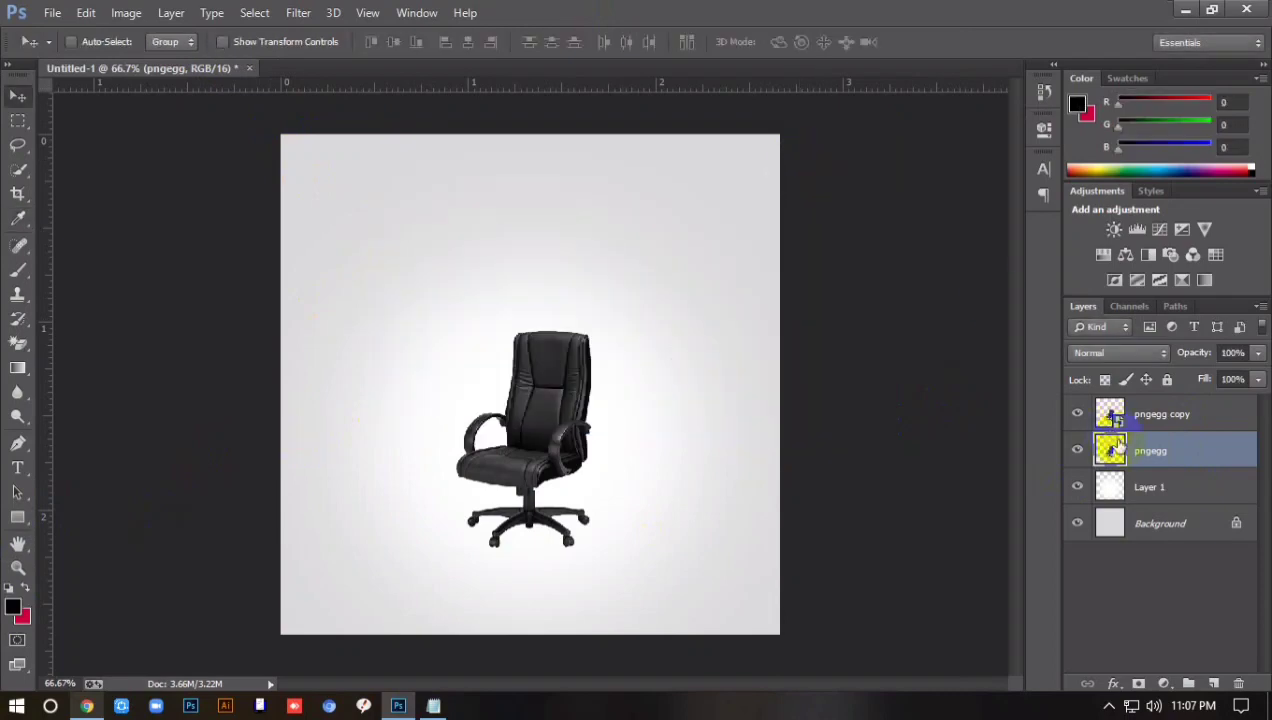
left_click(1113, 450, "ctrl")
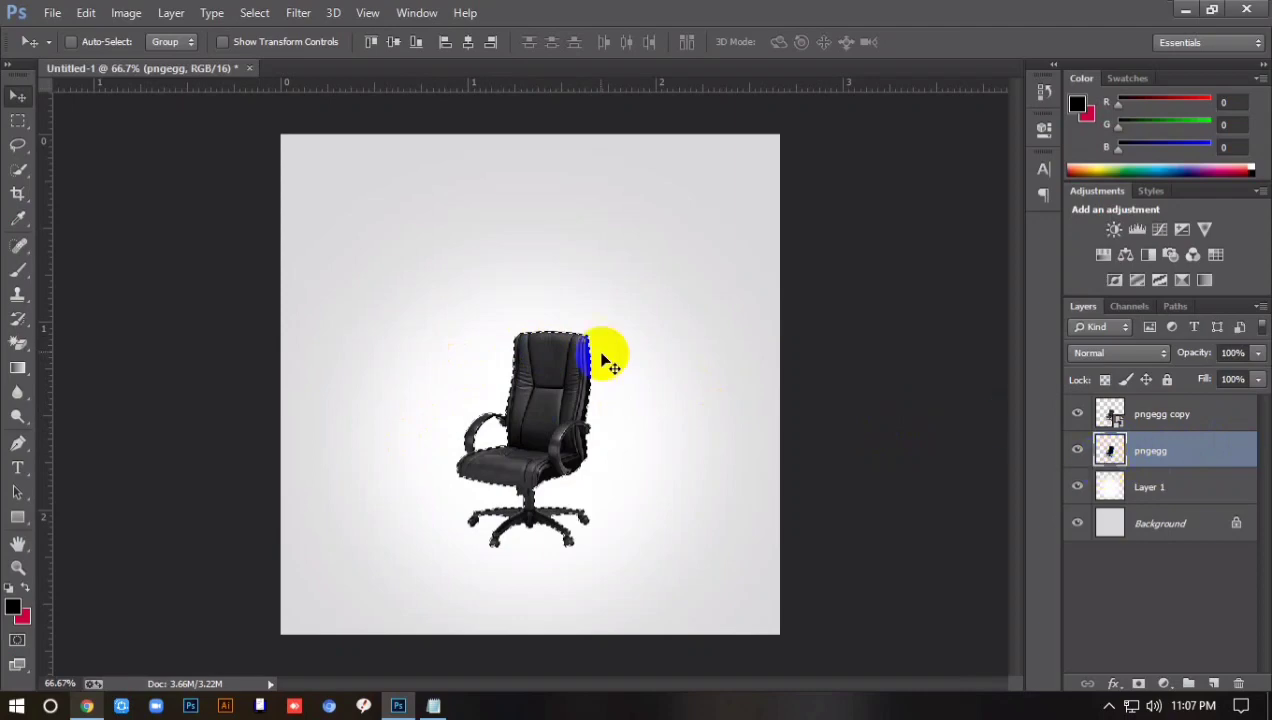
left_click(523, 438)
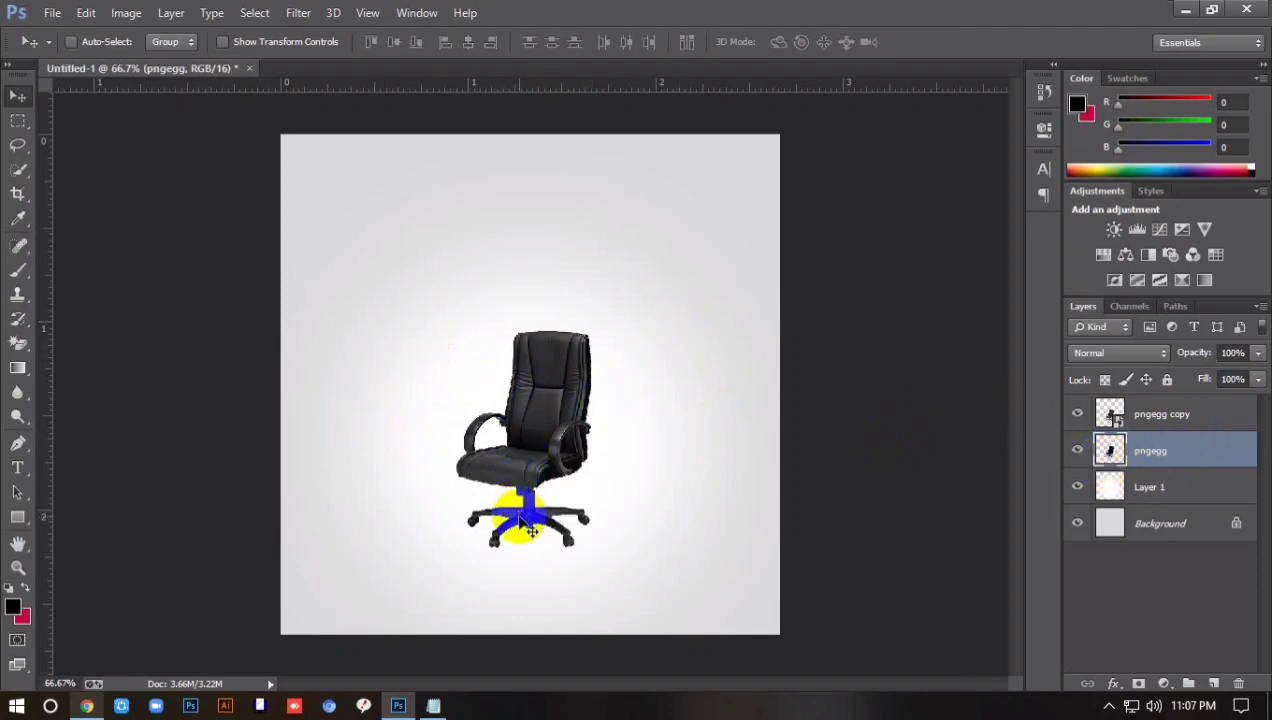
Tilt the black chair silhouette about 5 degrees around its base.
key("ctrl+t")
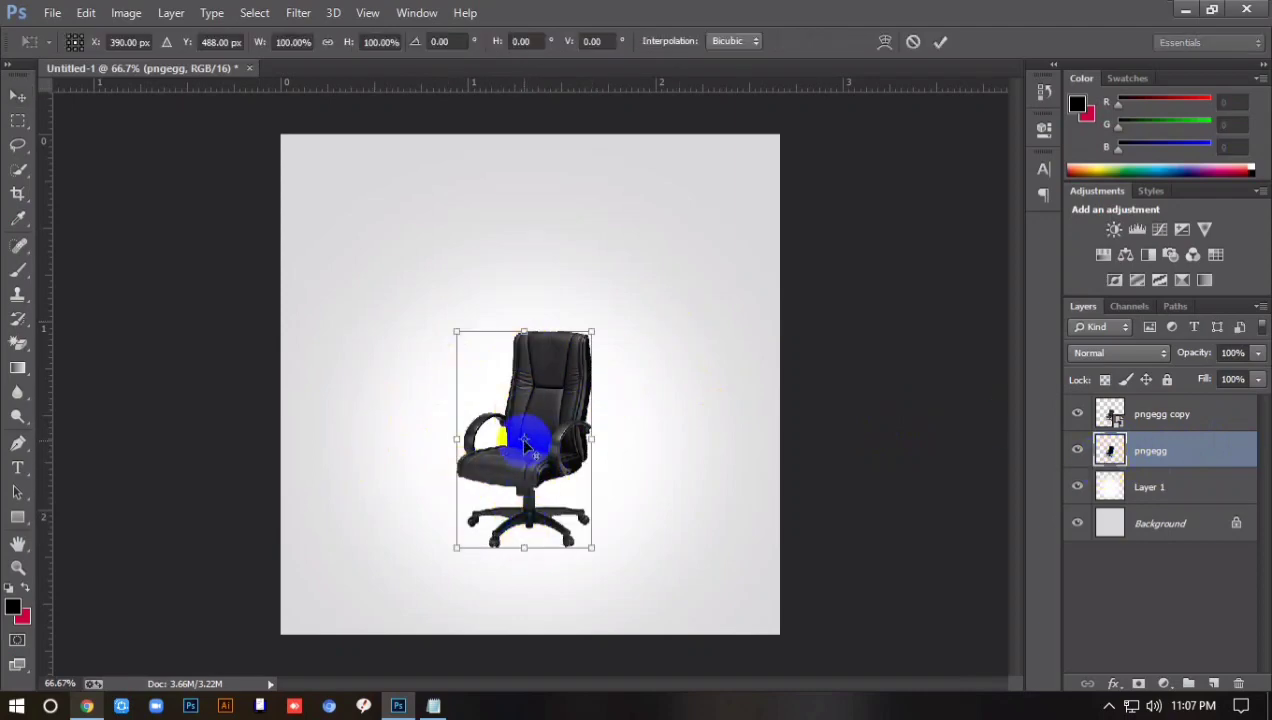
left_click_drag(523, 440, 524, 553)
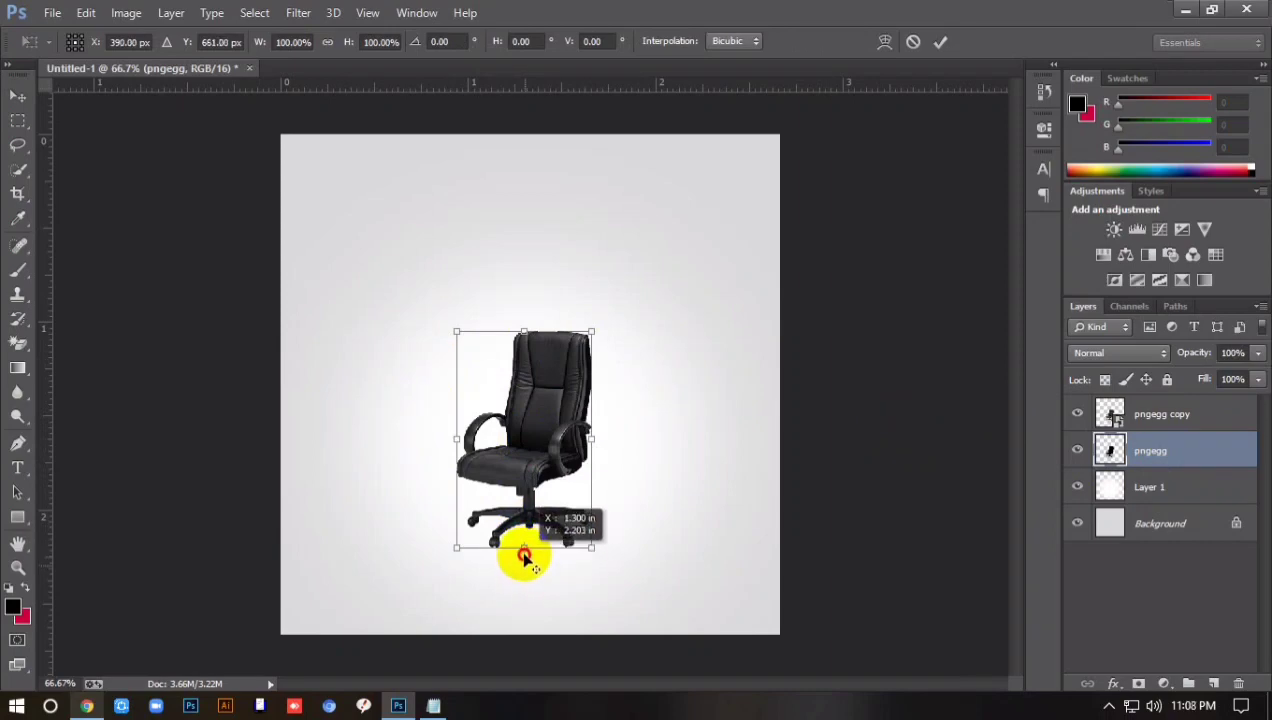
left_click(940, 41)
key("ctrl+t")
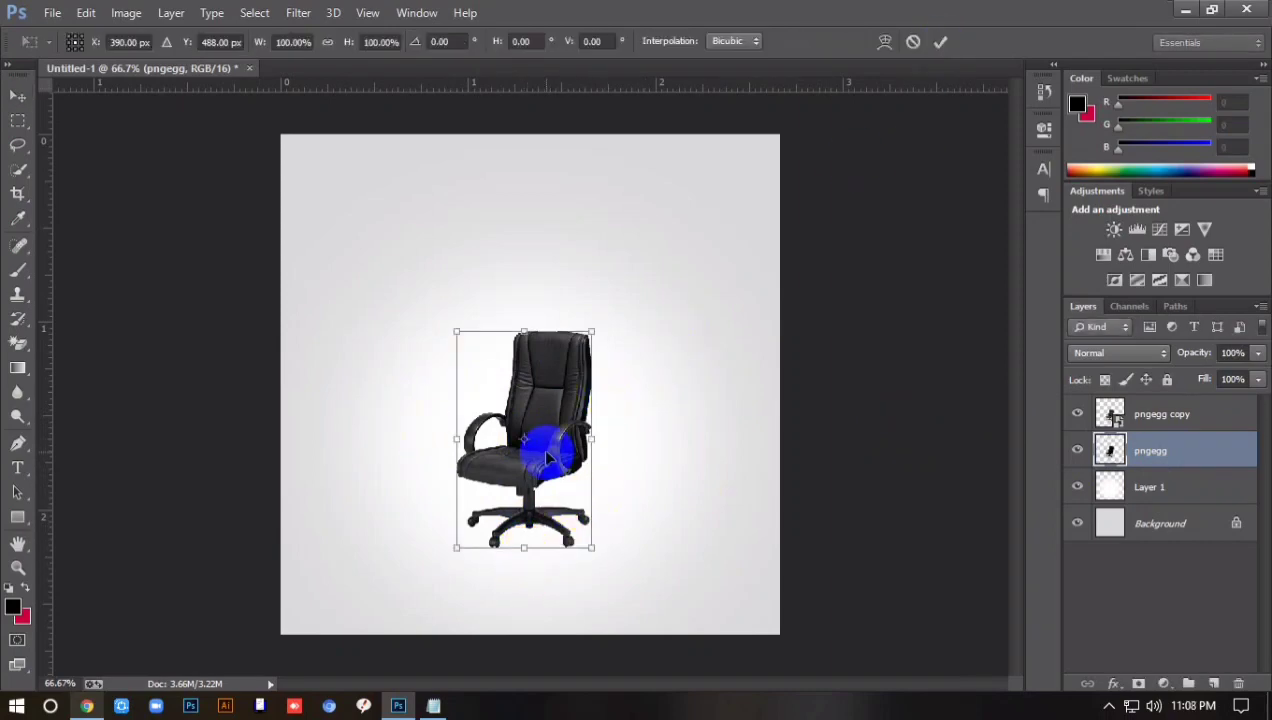
key("Return")
key("ctrl+t")
left_click_drag(527, 445, 522, 549)
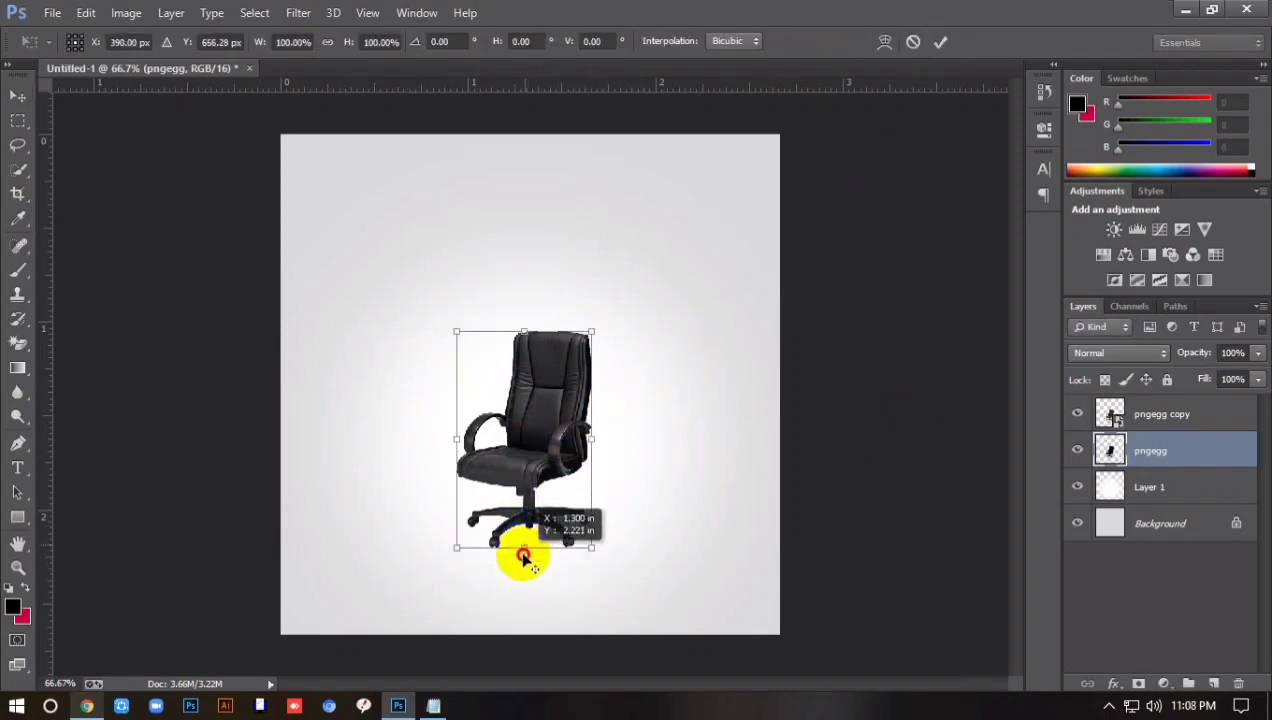
left_click_drag(612, 328, 591, 318)
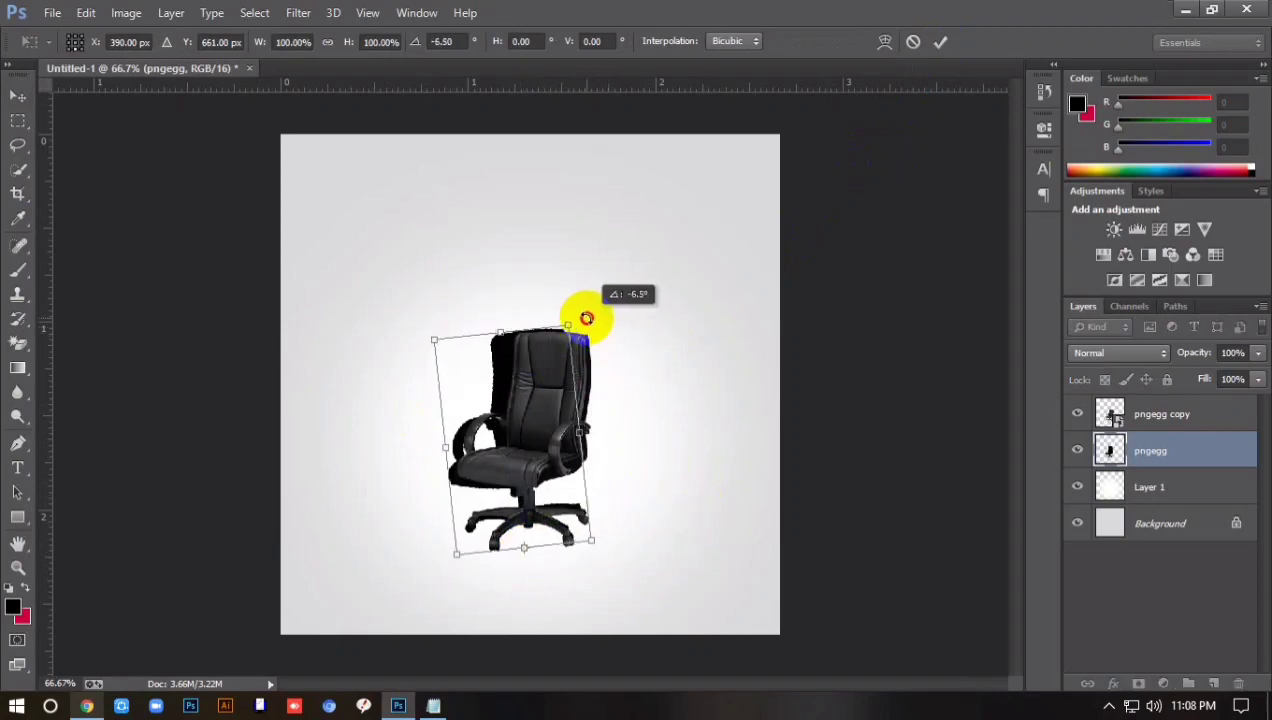
key("Return")
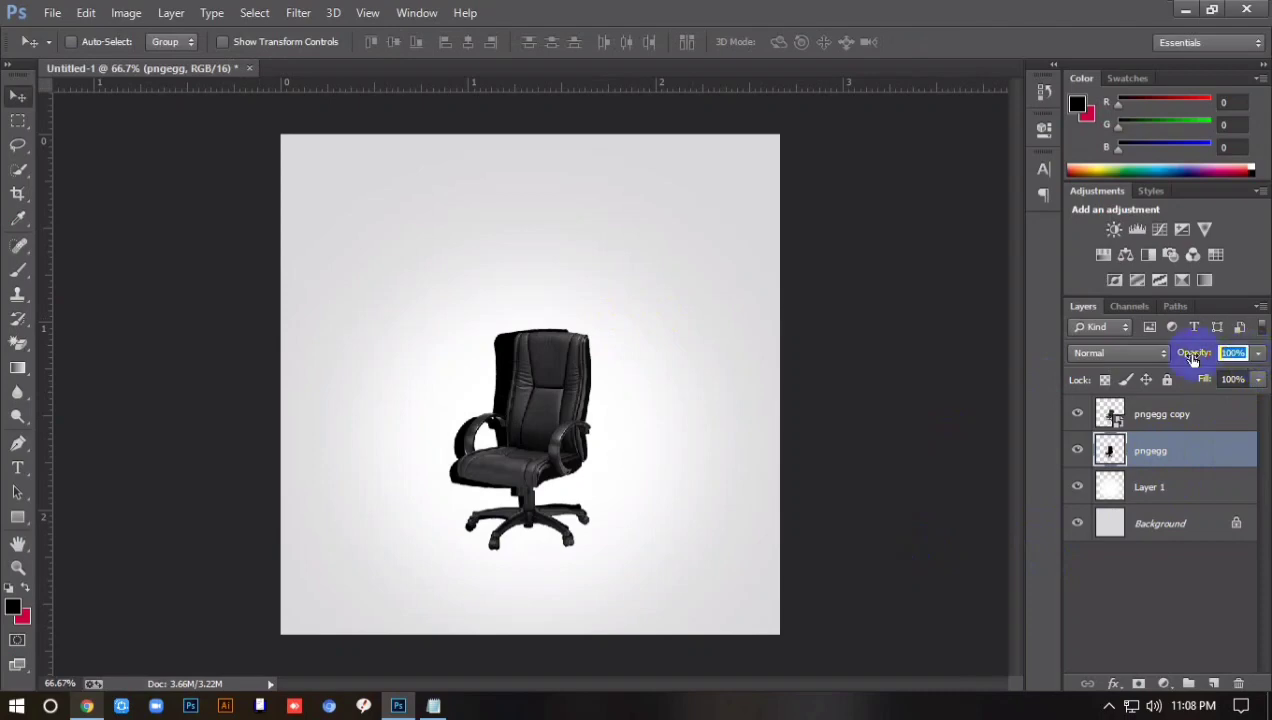
Set the silhouette layer to 15% opacity and soften it with Gaussian Blur.
type("15")
left_click(495, 375)
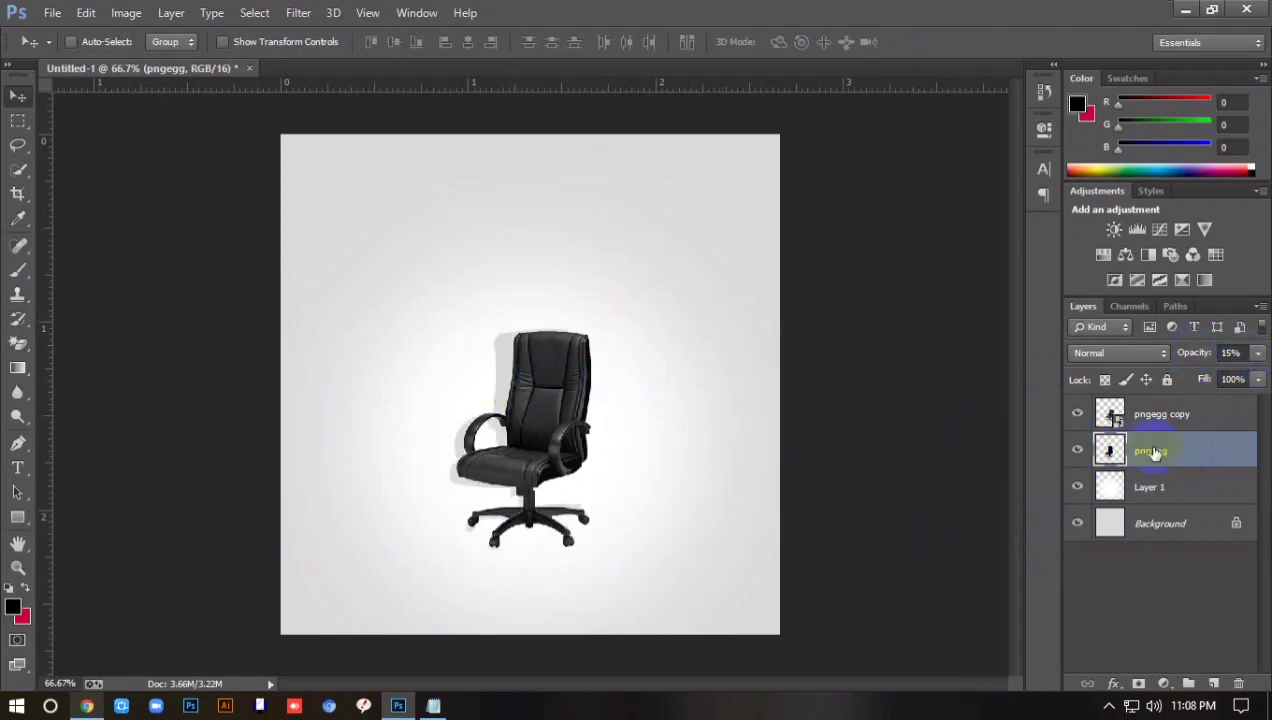
left_click(495, 348)
left_click(298, 12)
mouse_move(307, 219)
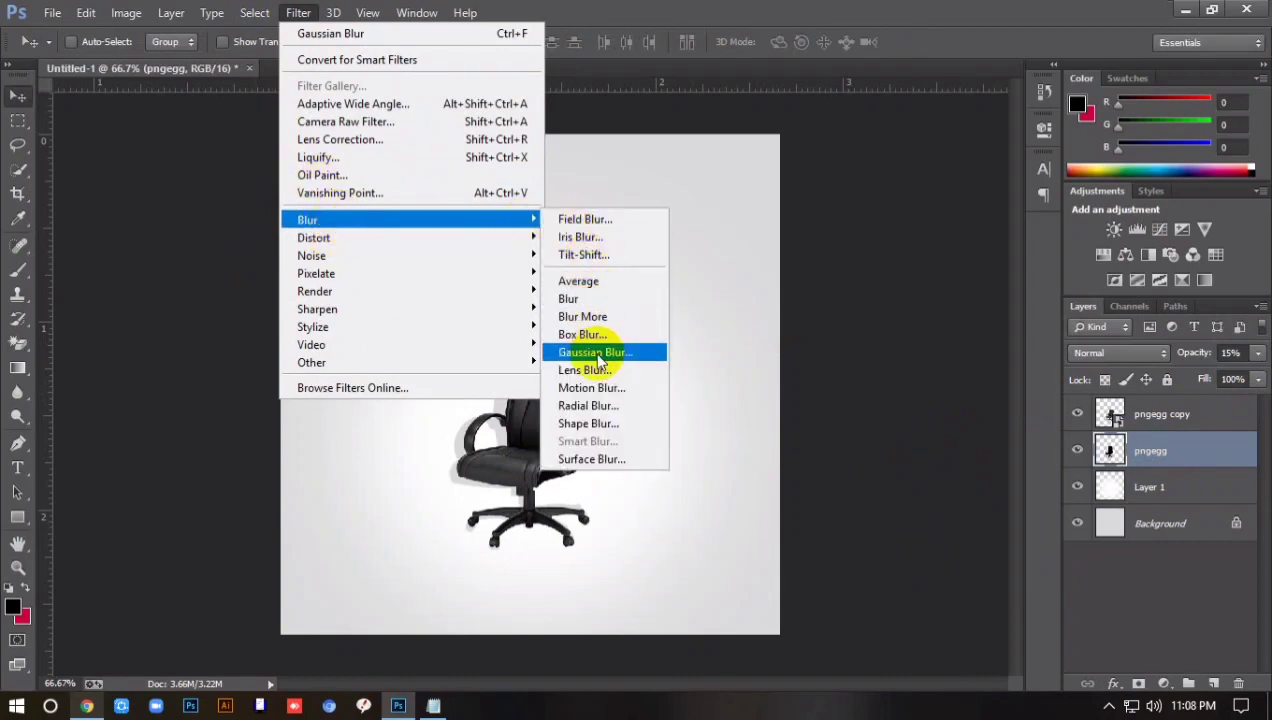
left_click(598, 355)
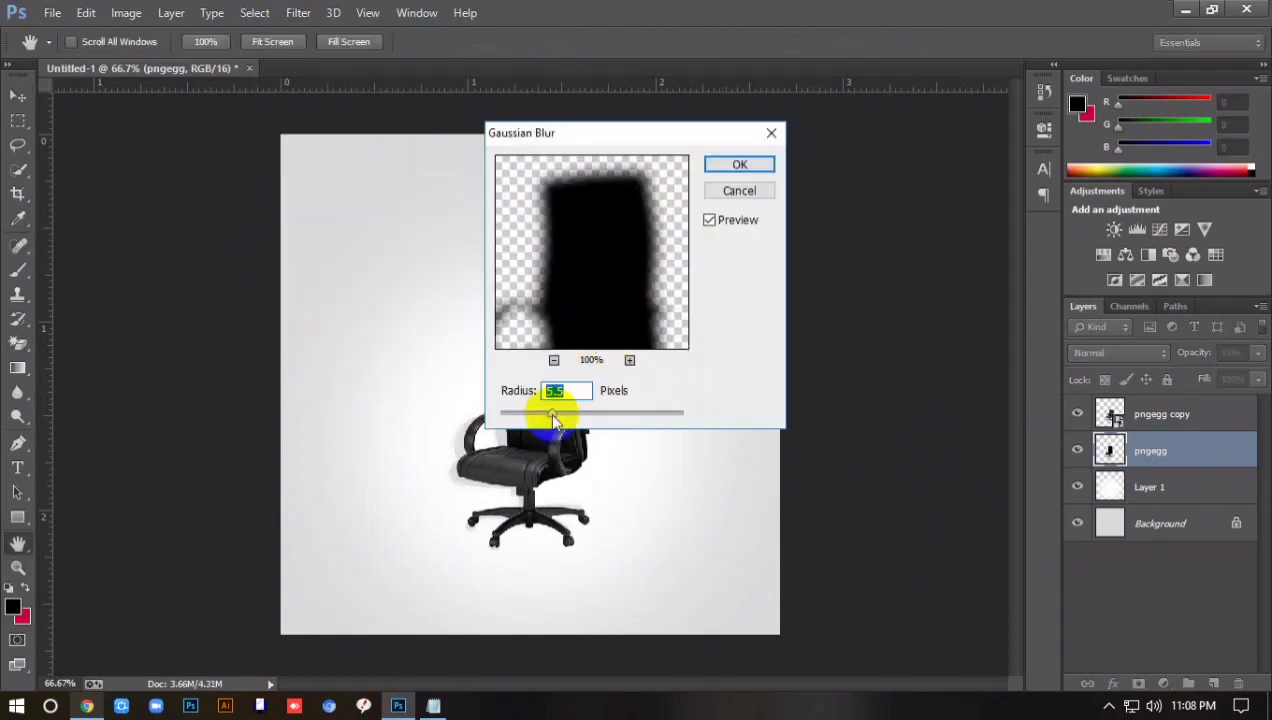
left_click(739, 164)
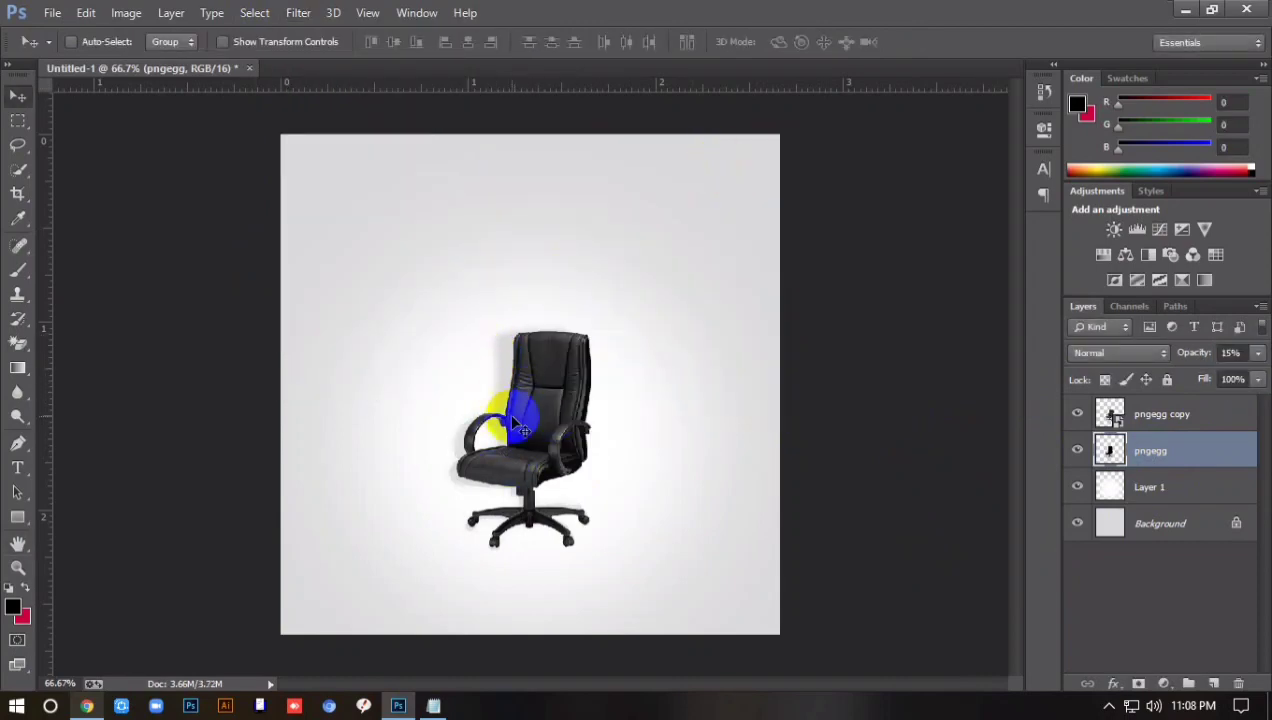
scroll(724, 406, "up", 3)
scroll(724, 406, "down", 4)
scroll(724, 406, "up", 1)
scroll(729, 410, "up", 2)
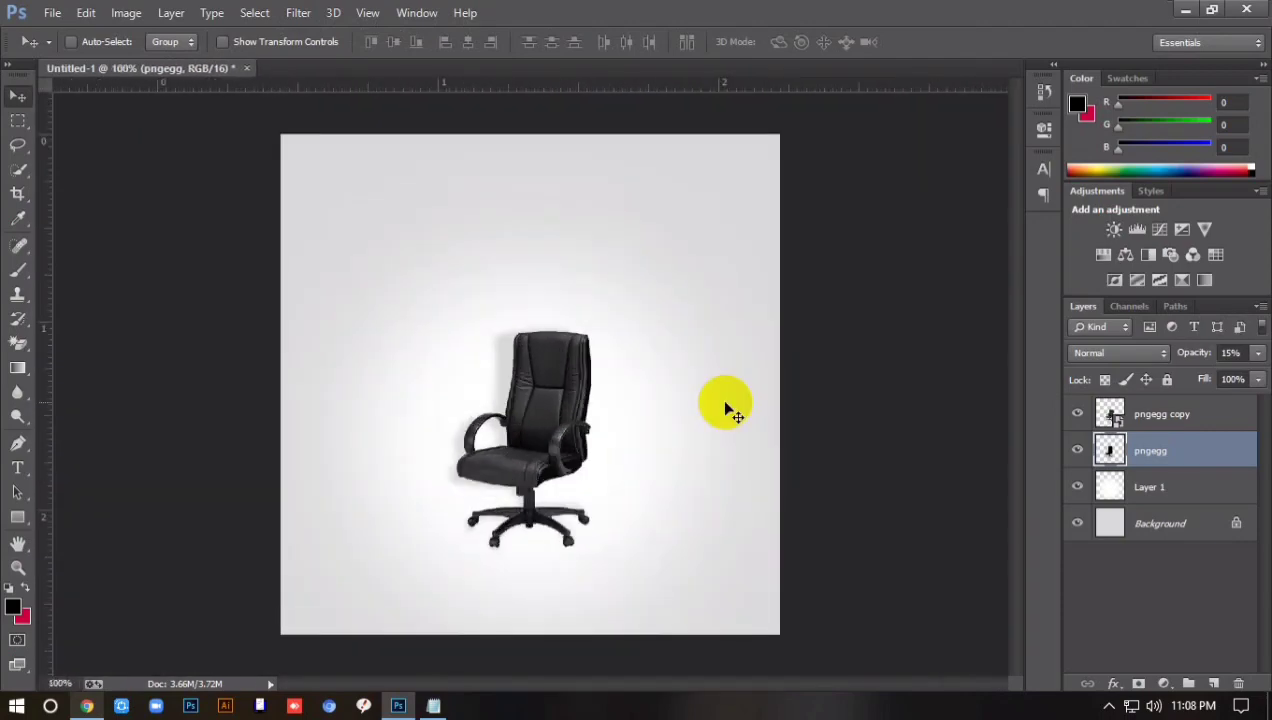
scroll(729, 410, "down", 1)
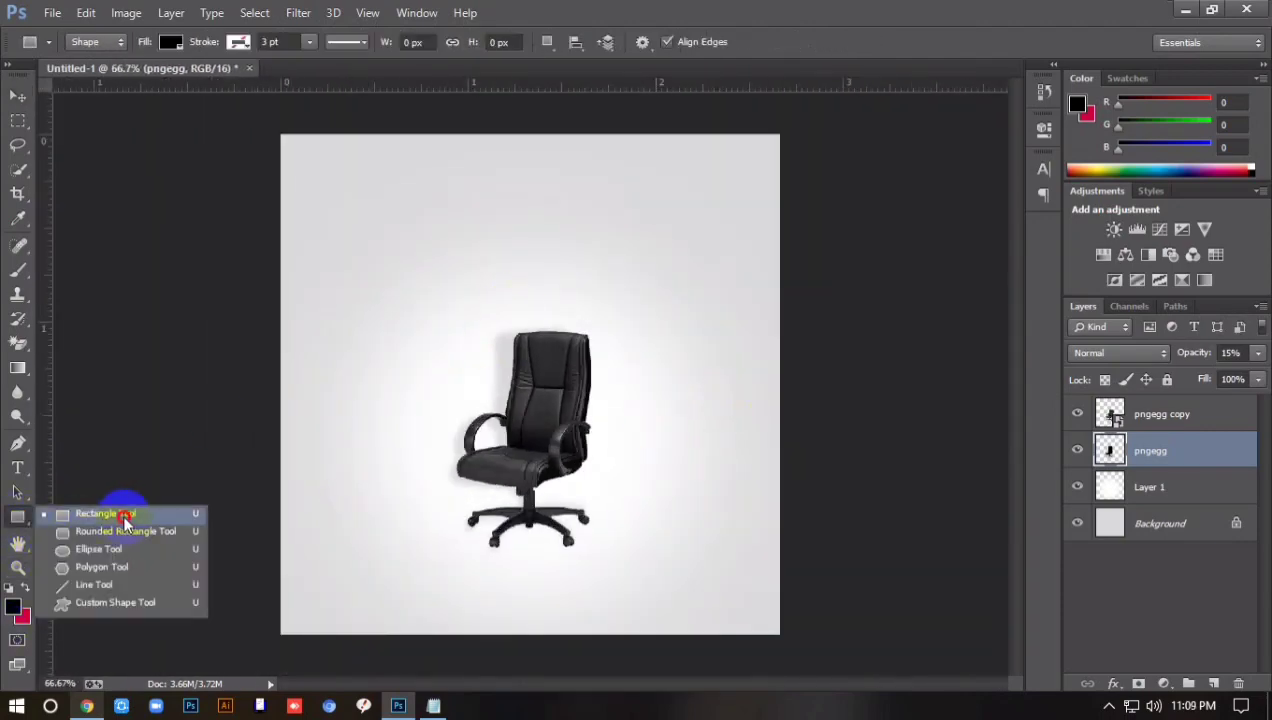
Draw the solid bottom-bar rectangle near the canvas bottom and rasterize its layer.
left_click_drag(19, 519, 160, 513)
left_click_drag(397, 581, 537, 608)
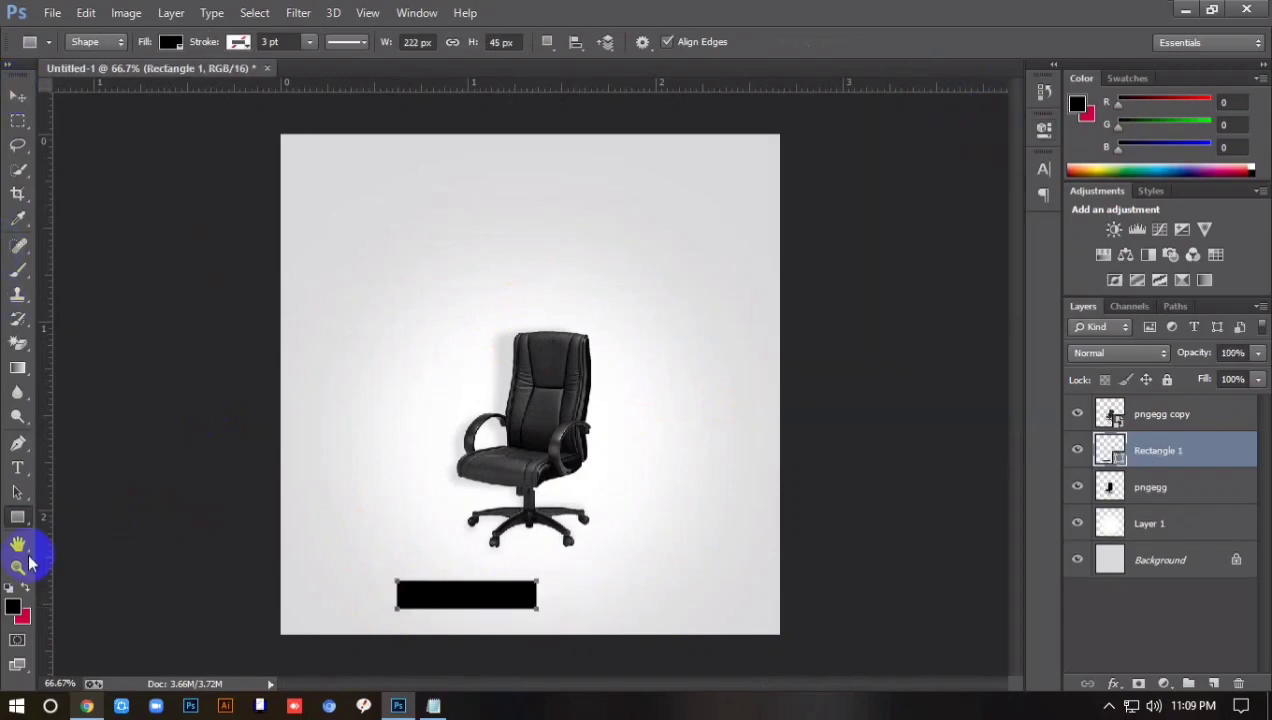
right_click(1137, 475)
left_click(801, 280)
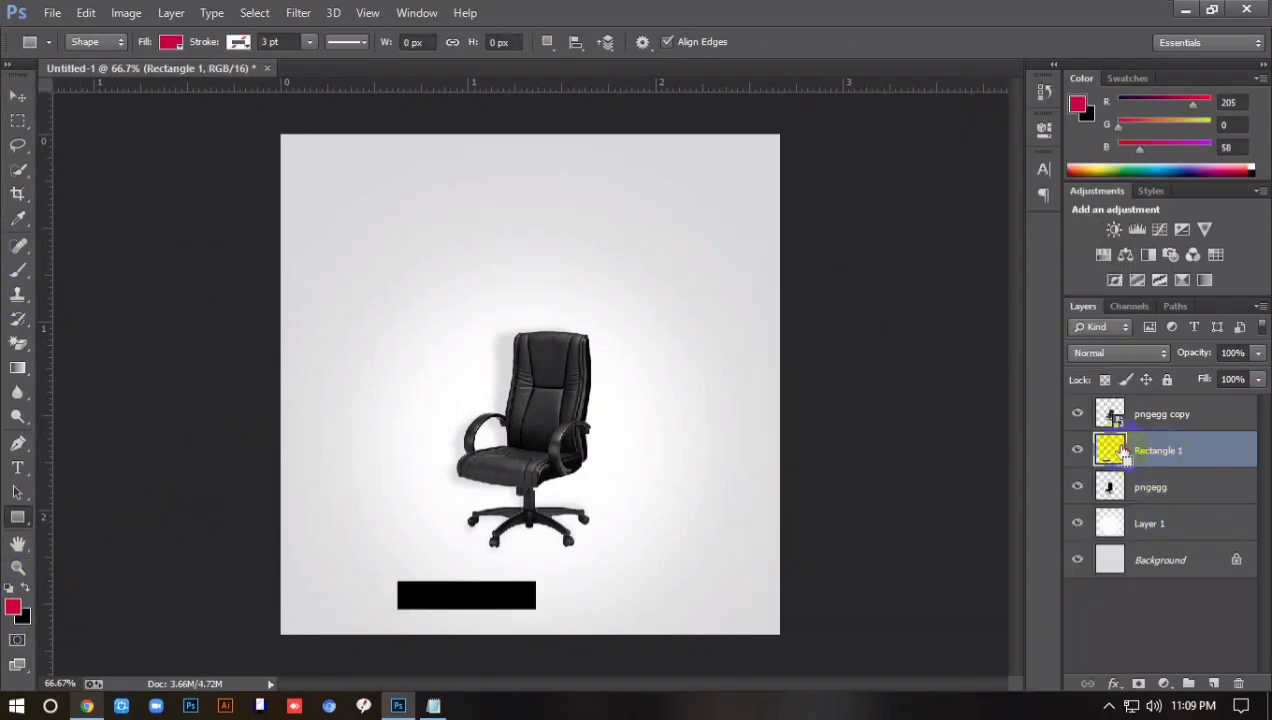
scroll(588, 425, "up", 1)
scroll(556, 289, "up", 1)
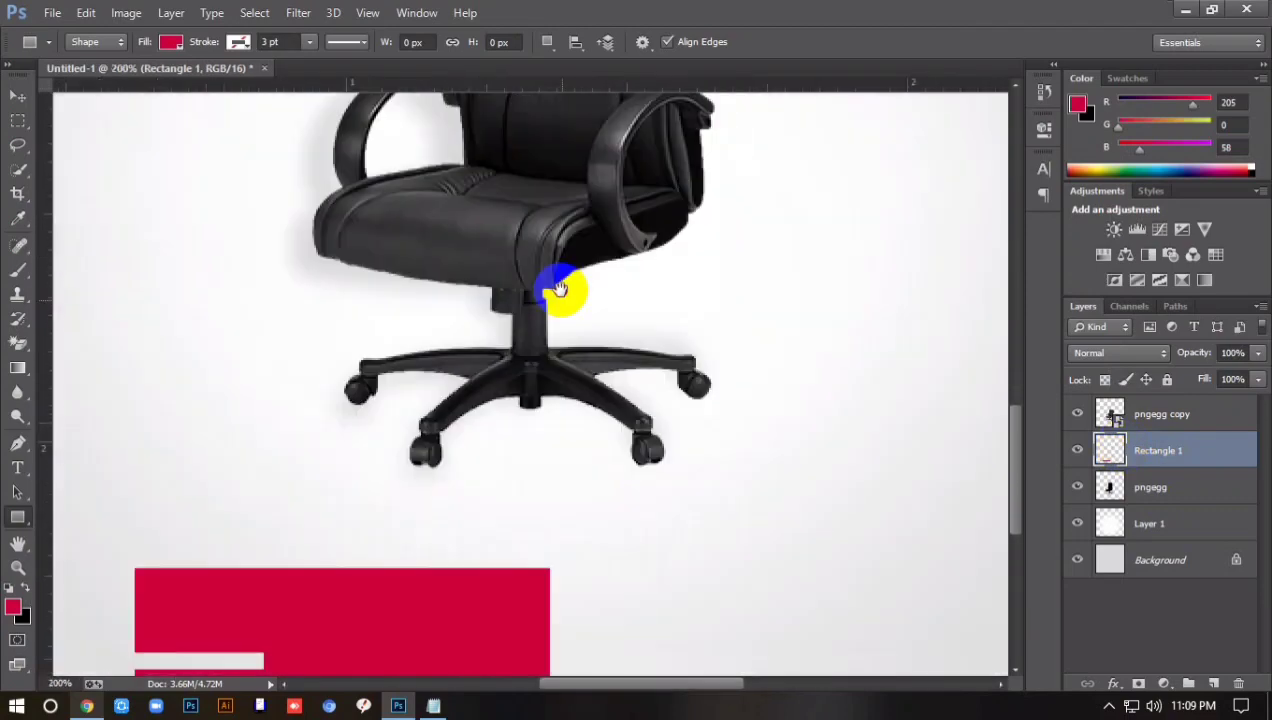
Draw a second rectangle beside it with no fill and a thin red outline.
left_click_drag(522, 489, 897, 573)
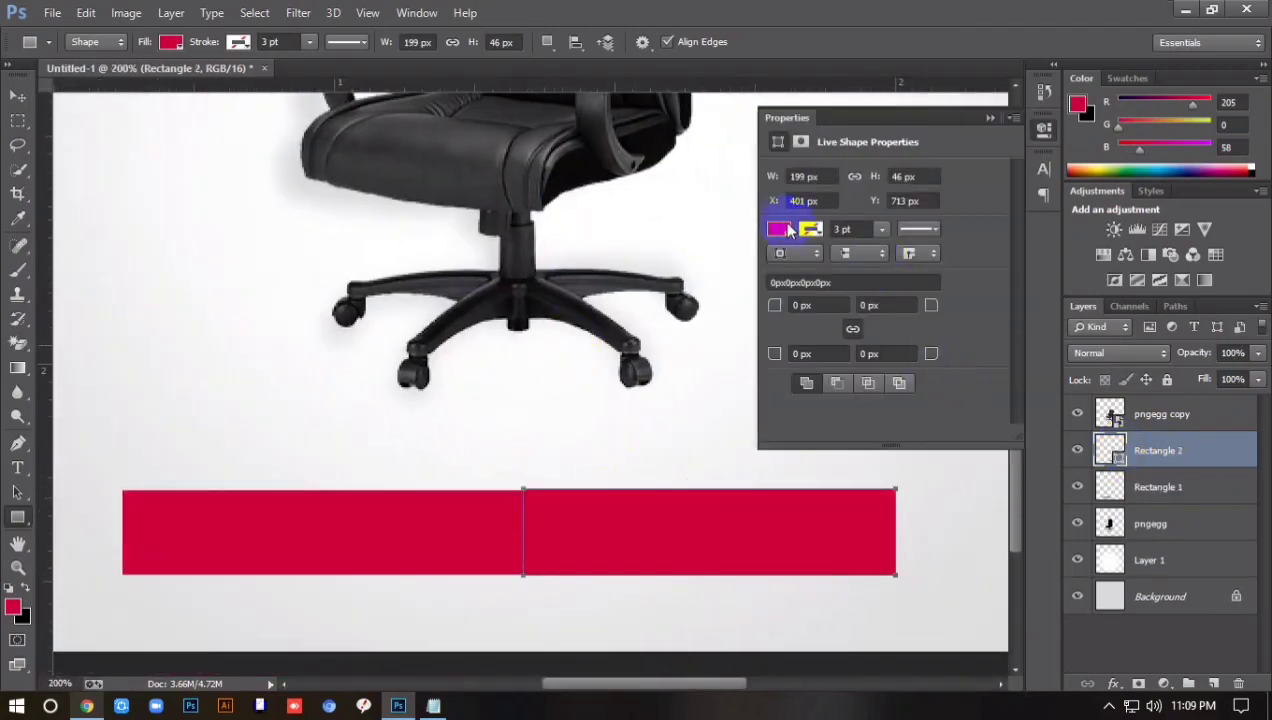
left_click(779, 229)
left_click(792, 265)
left_click(788, 317)
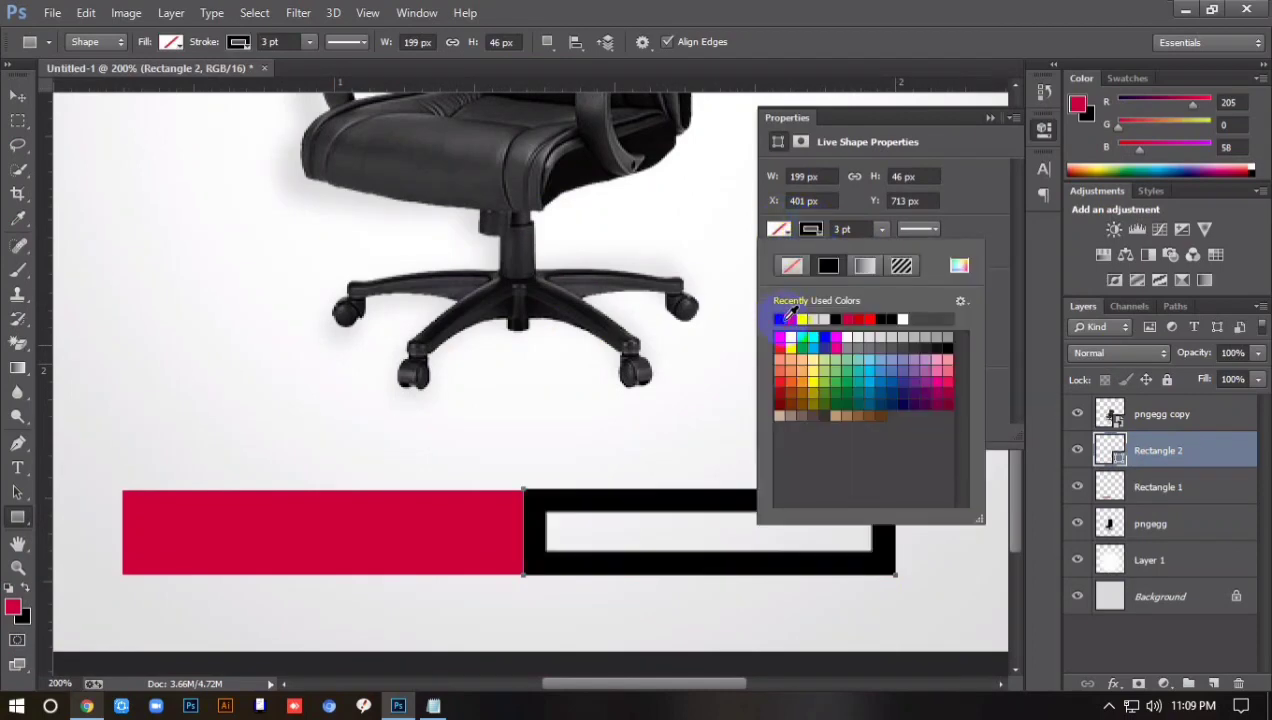
left_click(799, 318)
left_click(850, 229)
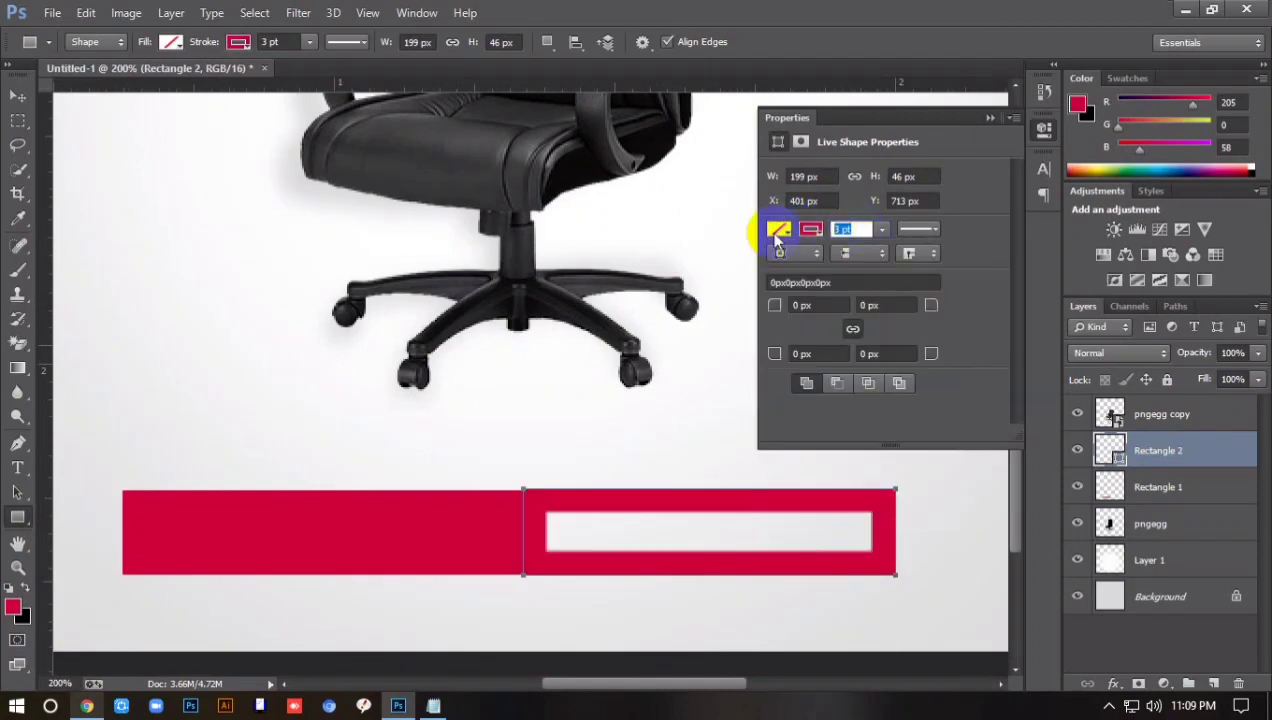
type(".75")
type("0.75")
key("Return")
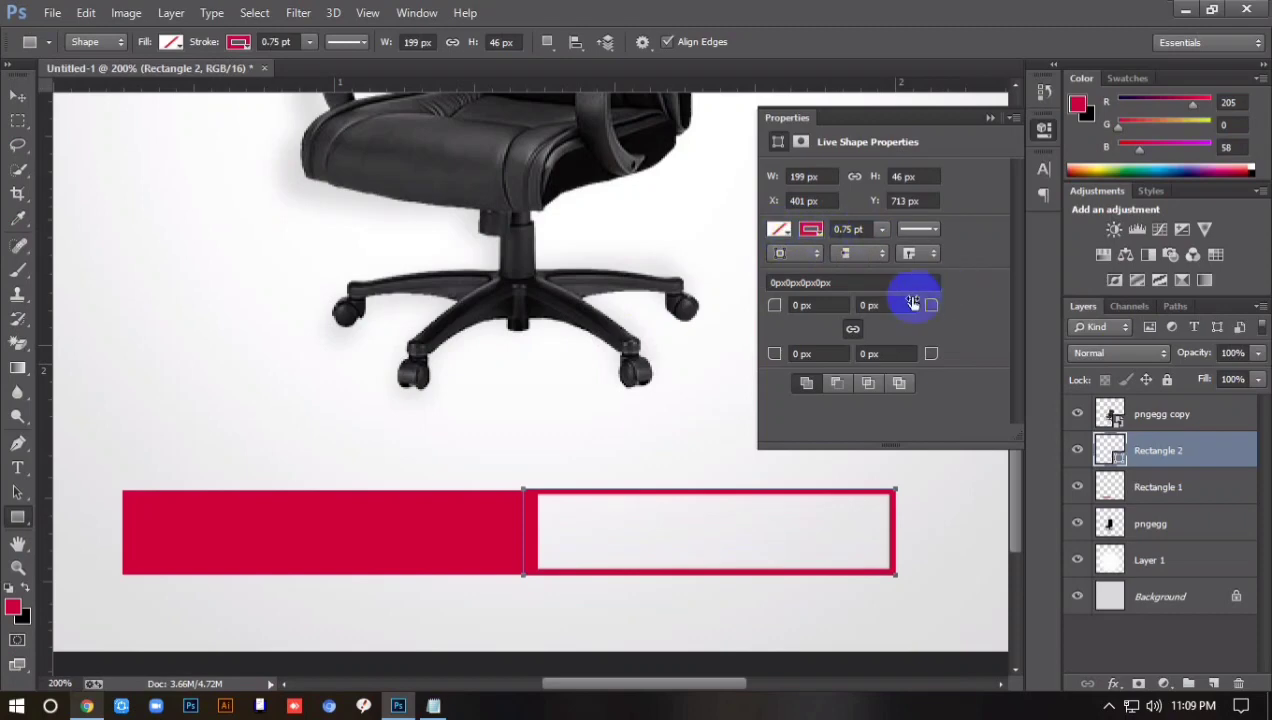
Lower the outlined box's top edge to line up with the solid red block.
key("ctrl+0")
key("ctrl+1")
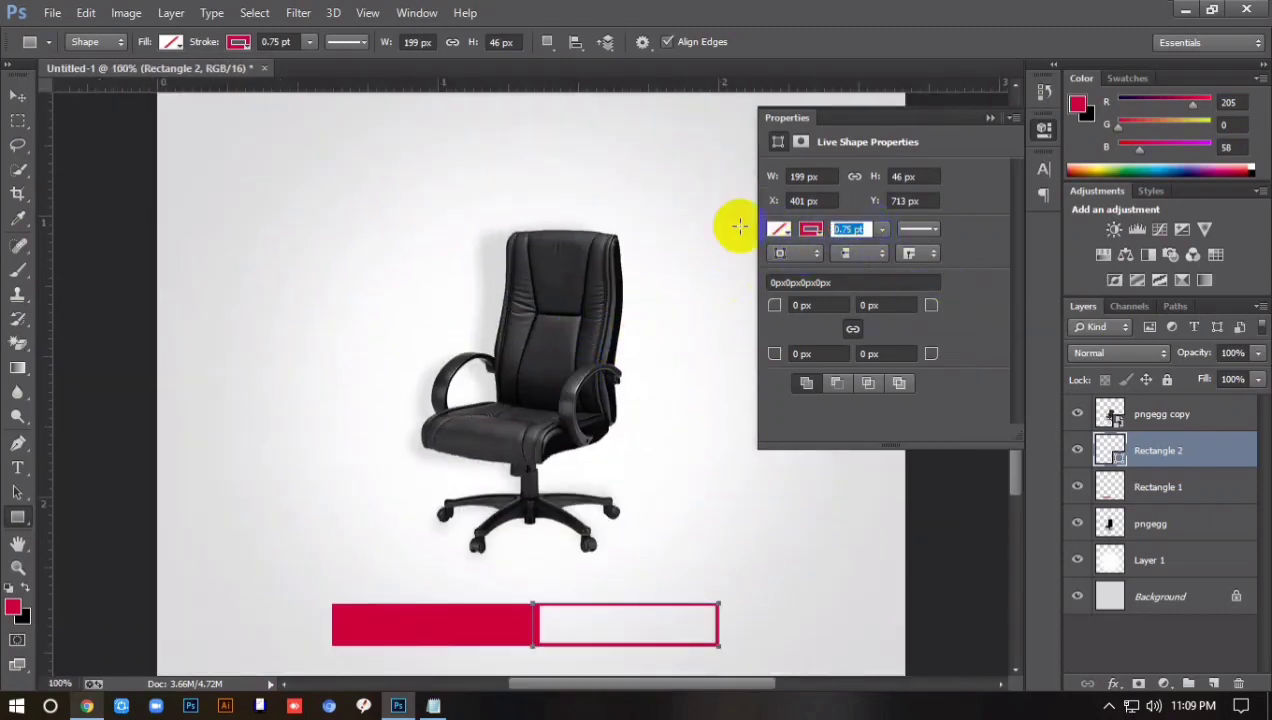
left_click(990, 117)
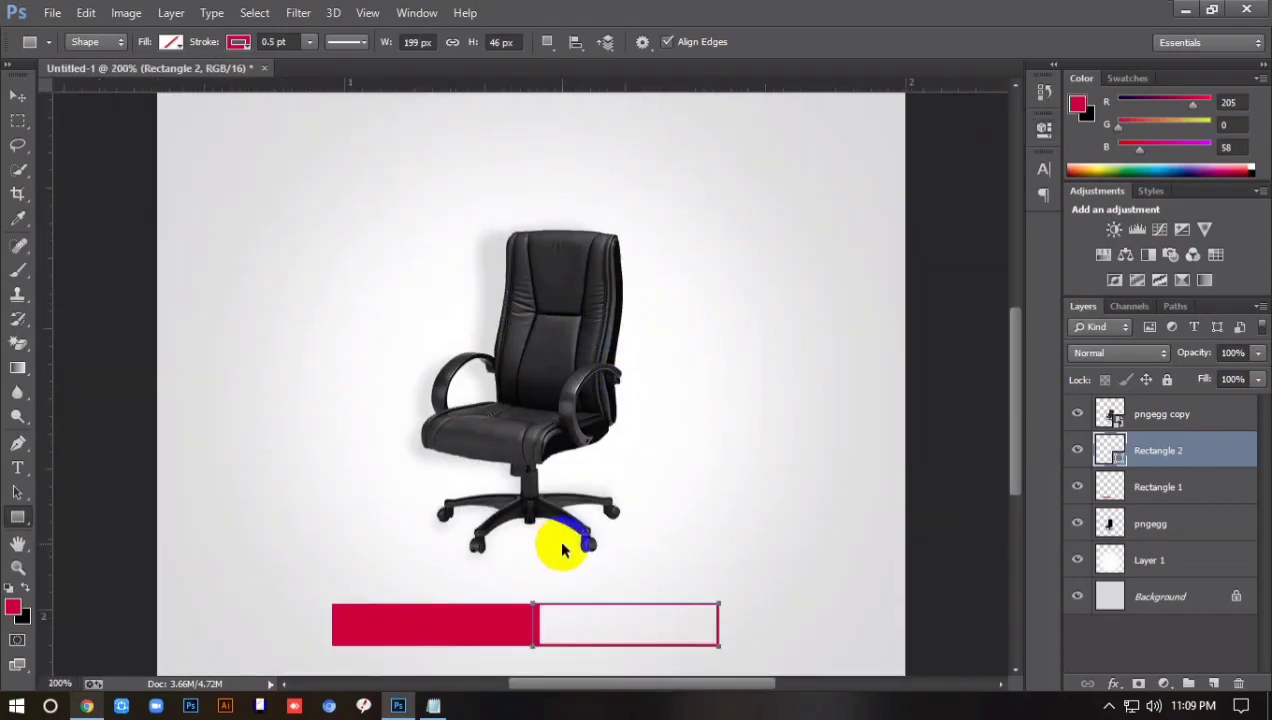
key("ctrl+plus")
key("v")
key("ctrl+plus")
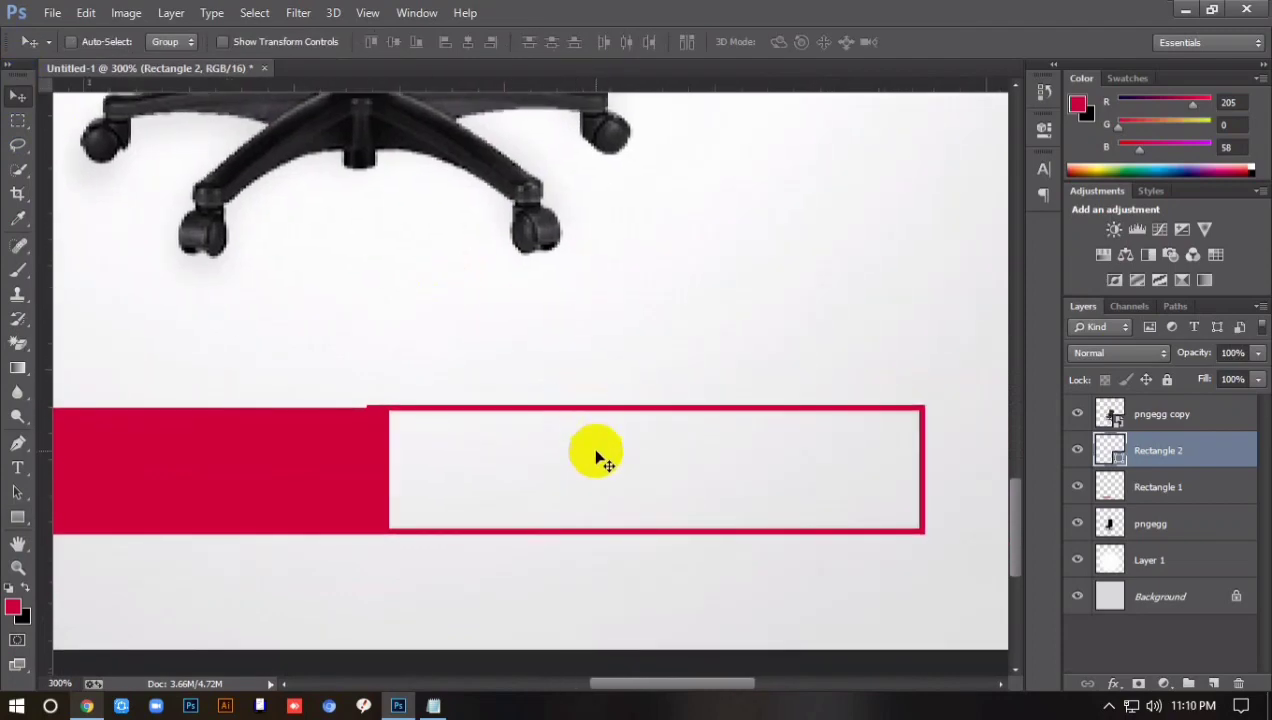
key("ctrl+t")
left_click_drag(647, 406, 648, 411)
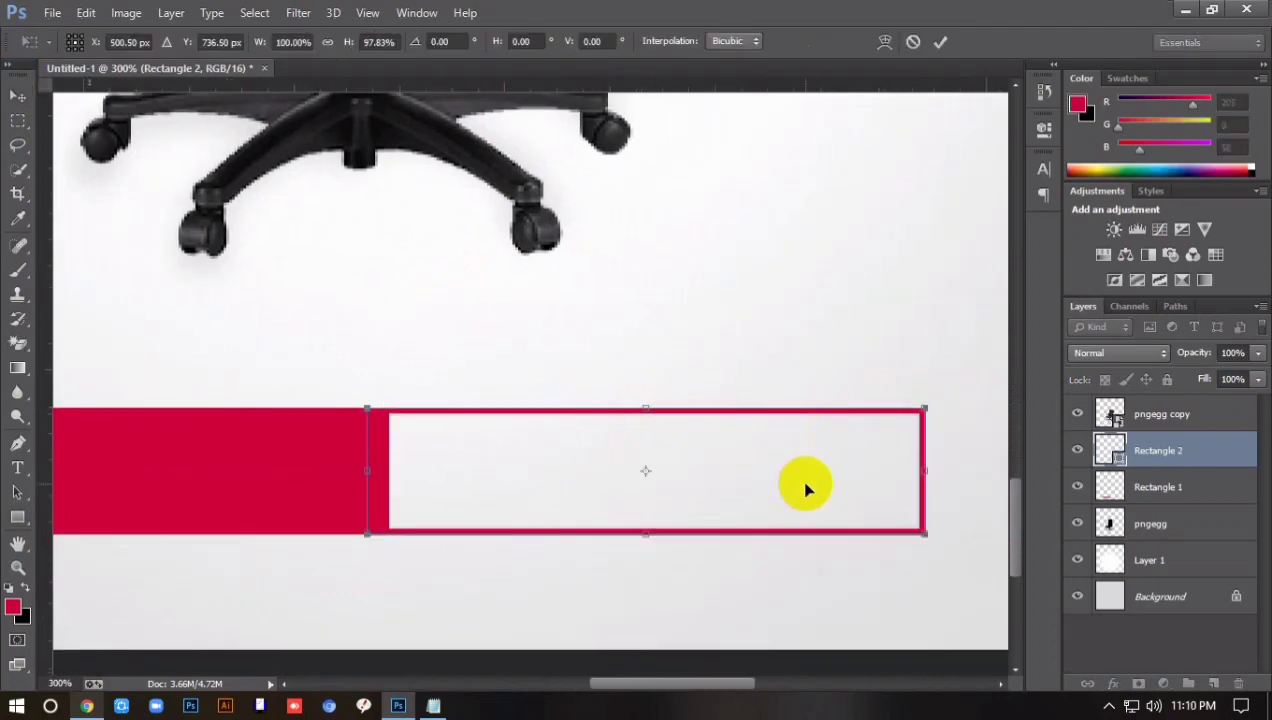
key("Return")
key("ctrl+minus")
key("ctrl+minus")
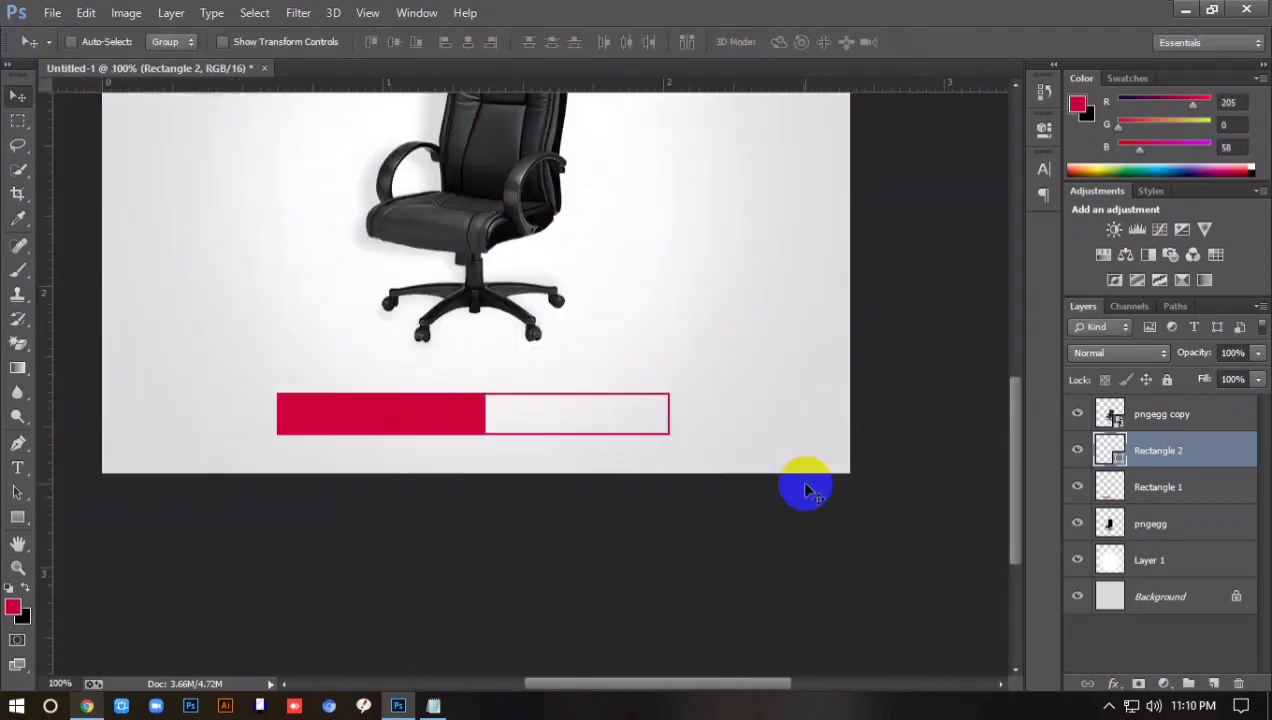
Move the chair copy below the rectangles and group both pngegg layers as Group 1.
scroll(744, 576, "up", 3)
scroll(645, 465, "up", 3)
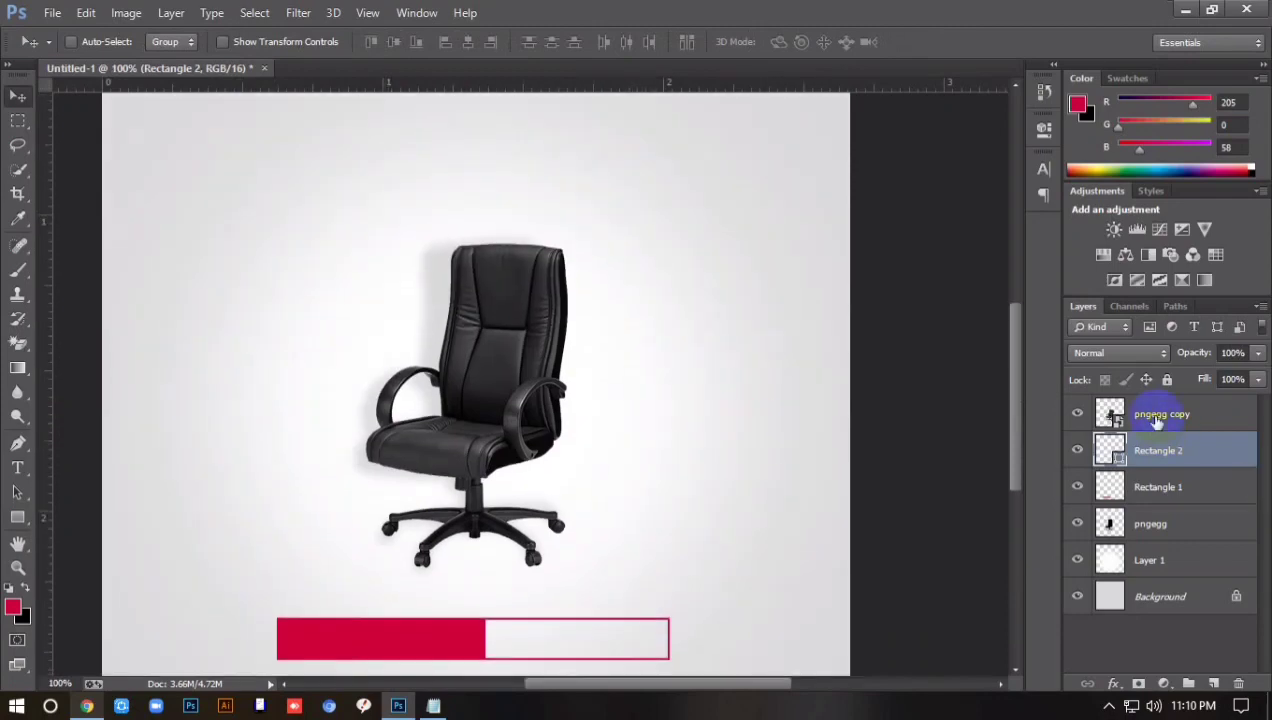
left_click_drag(1157, 421, 1158, 508)
left_click(1150, 523, "shift")
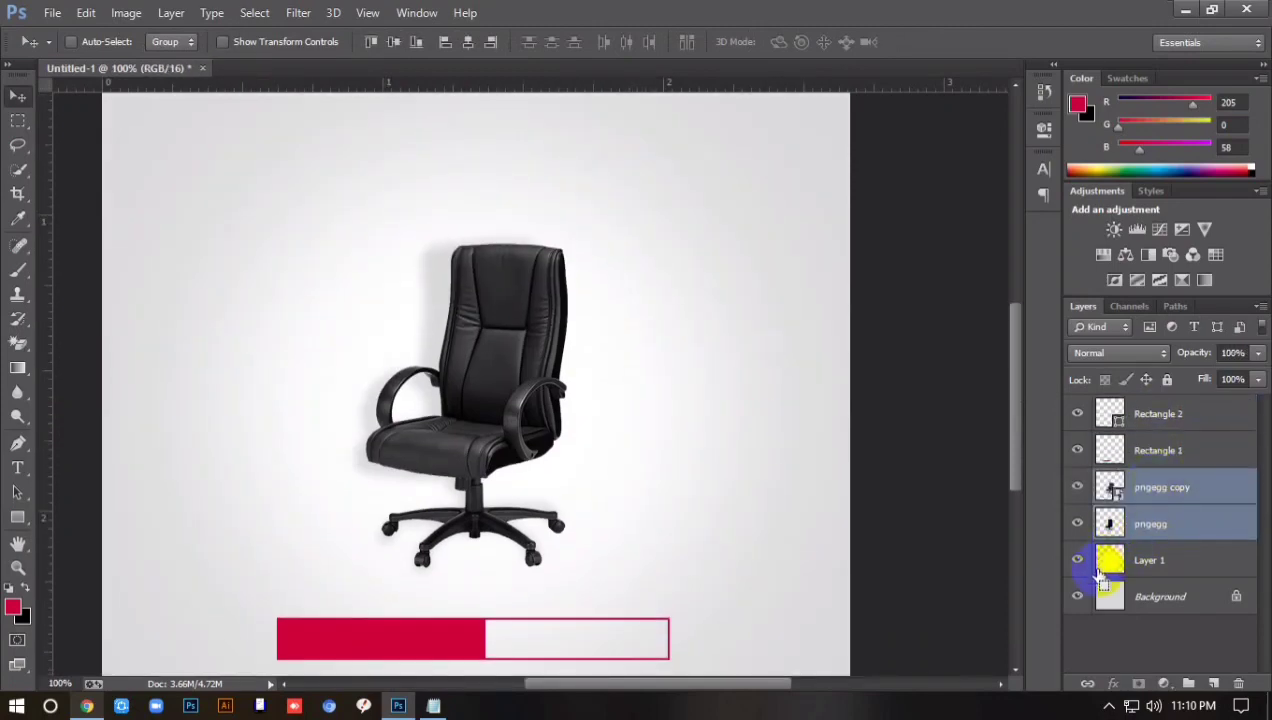
key("ctrl+g")
scroll(755, 520, "down", 1)
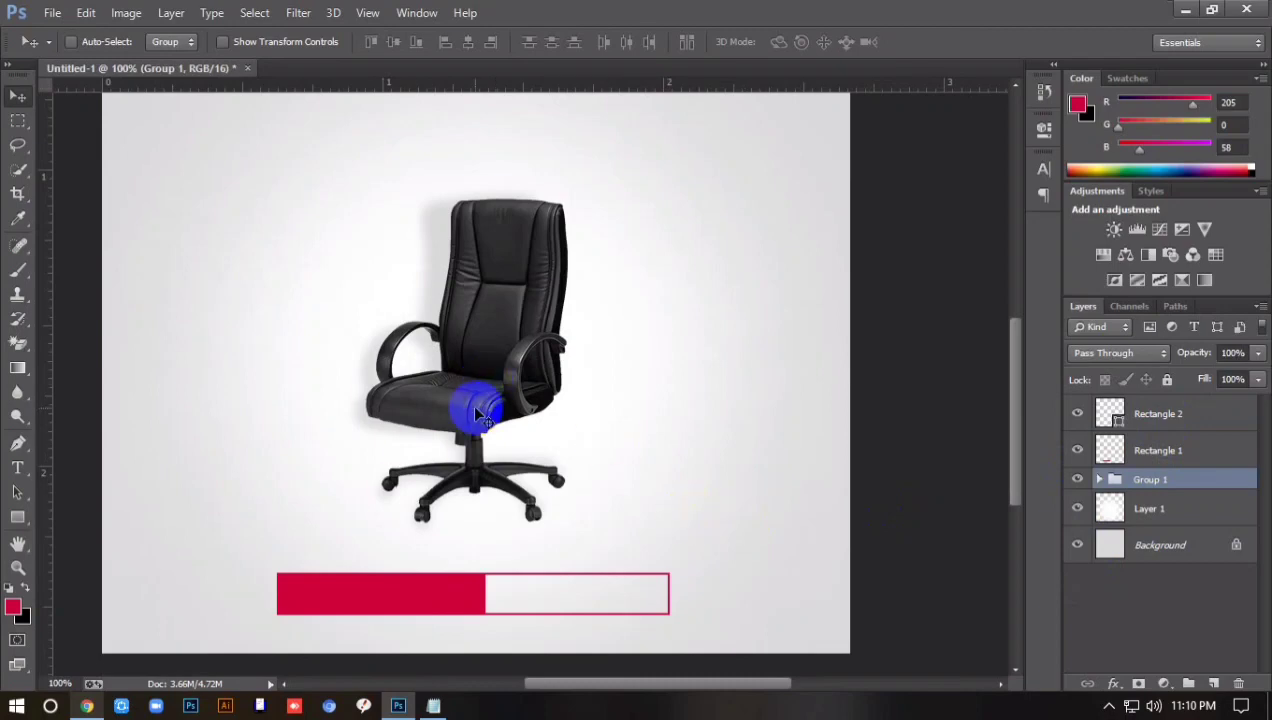
Duplicate the solid red block and move the copy to the top of the layers.
scroll(480, 415, "up", 2)
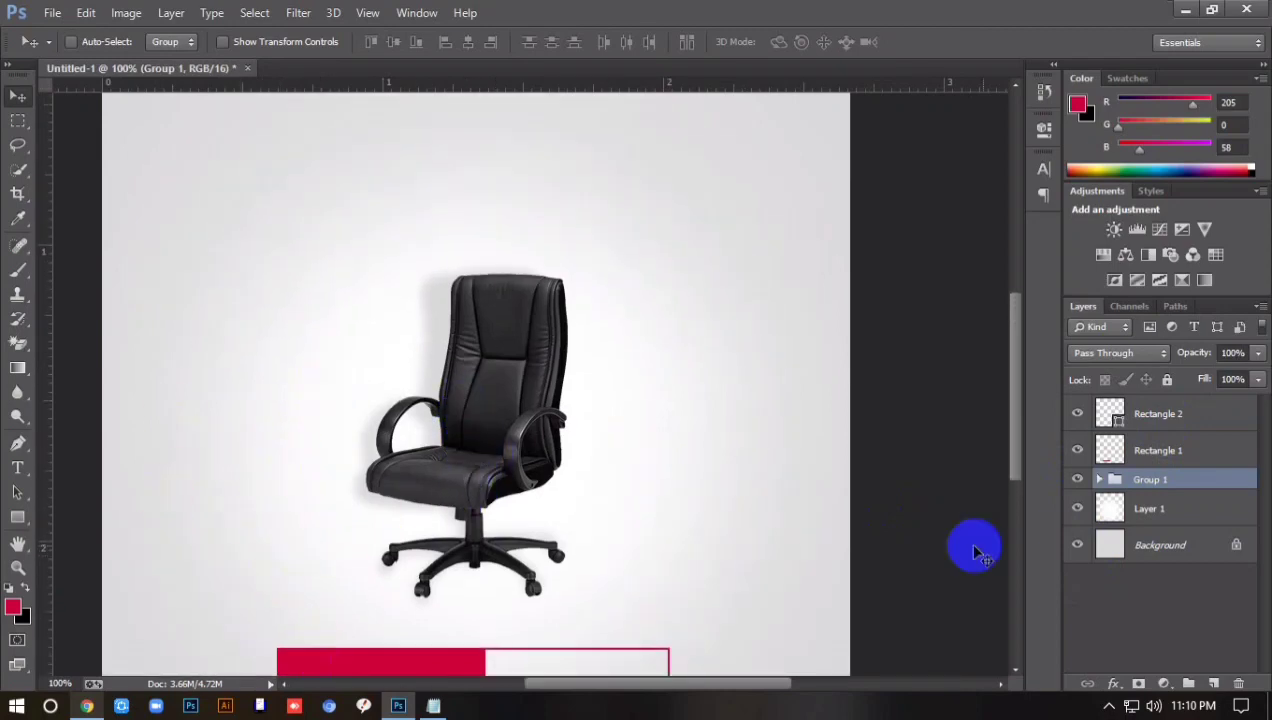
key("alt+bracketright")
key("alt+bracketright")
scroll(880, 420, "down", 1)
key("ctrl+j")
key("ctrl+z")
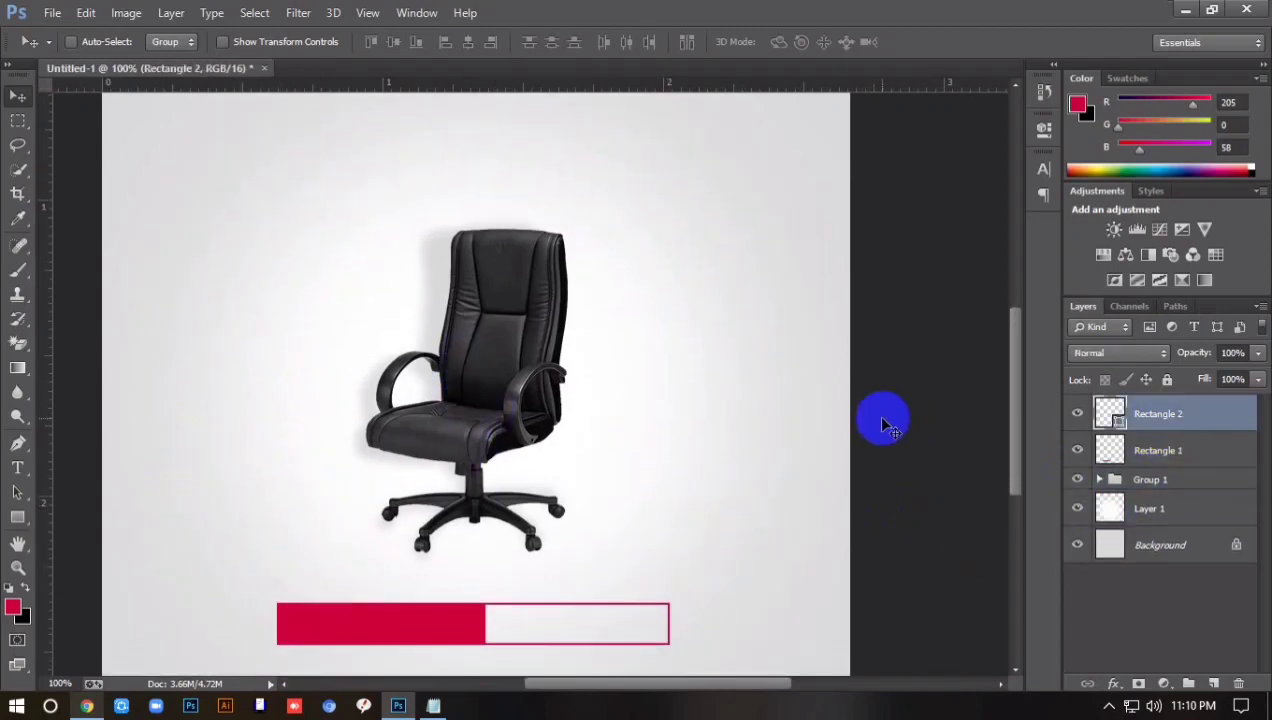
left_click(1155, 450)
key("ctrl+j")
left_click_drag(1160, 450, 1158, 408)
Widen the copy into a bar above the chair and add guides at its left and right edges.
key("ctrl+t")
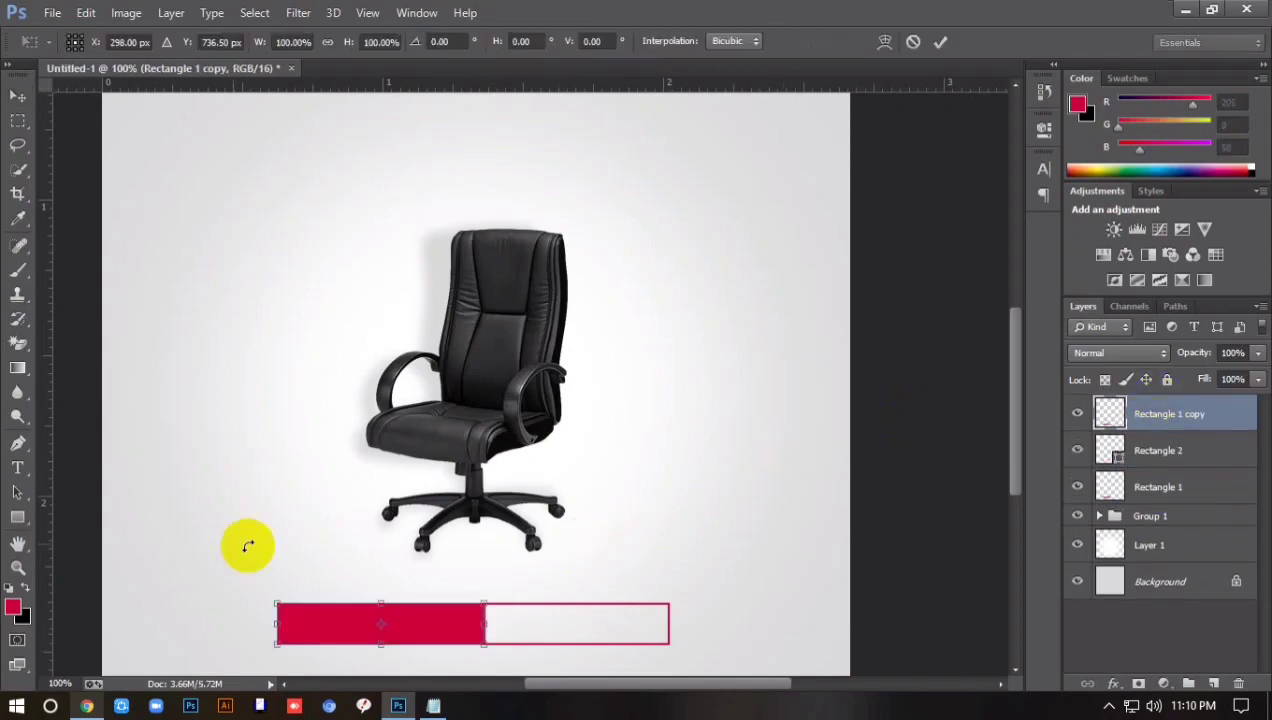
mouse_move(436, 624)
left_mouse_down()
mouse_move(461, 178)
mouse_move(668, 179)
left_mouse_up()
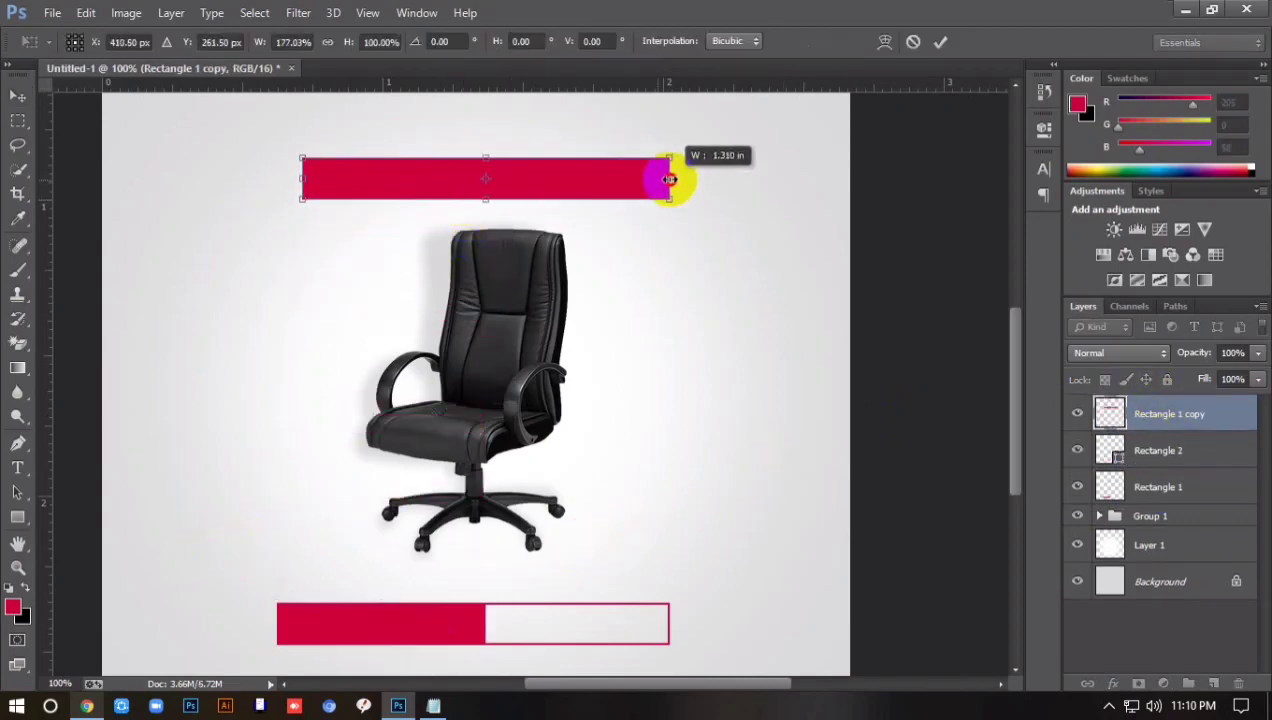
left_click_drag(302, 179, 277, 179)
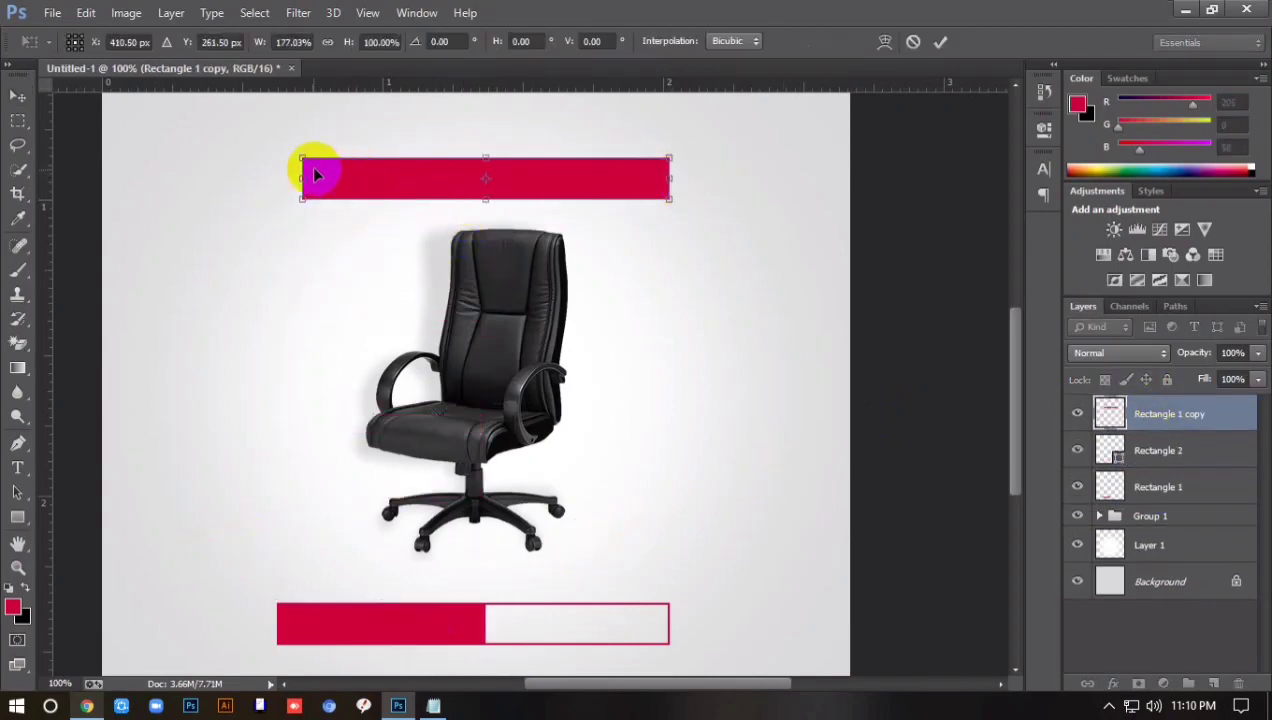
left_click(940, 41)
key("ctrl+minus")
left_click_drag(44, 390, 398, 454)
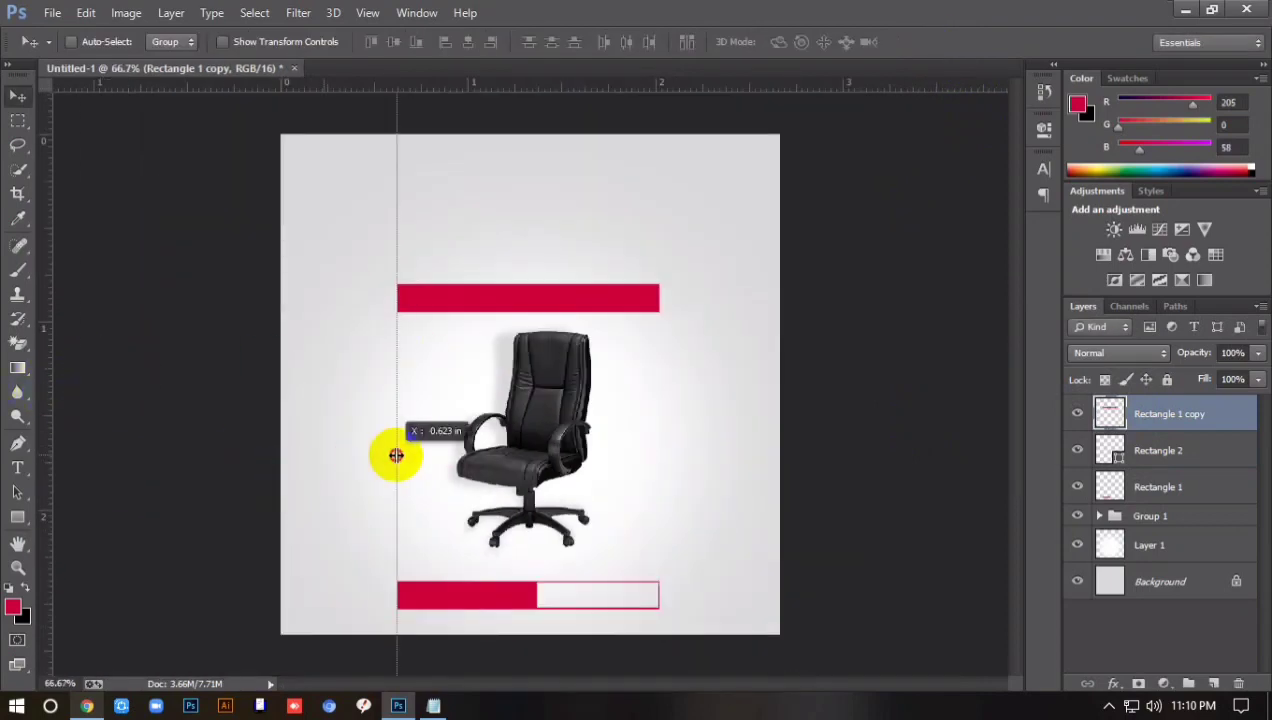
left_click_drag(44, 448, 659, 448)
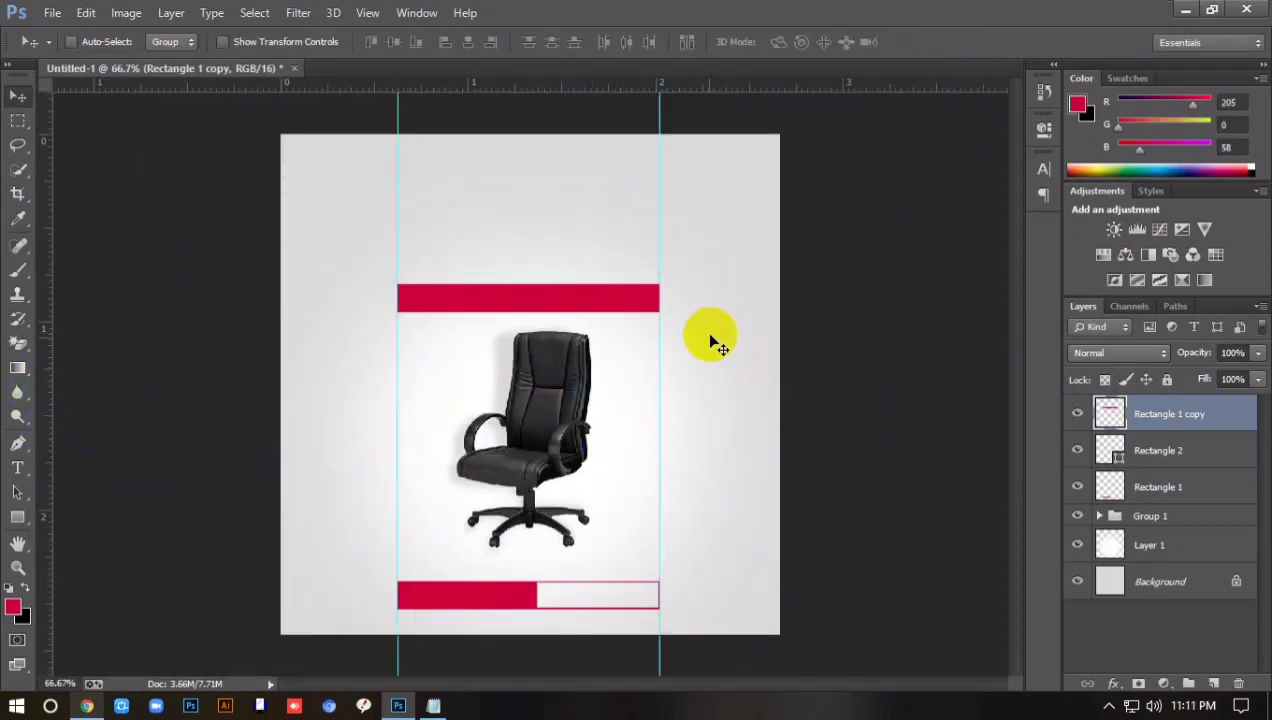
Duplicate the top bar and squash the copy into a thin short line above it.
key("ctrl+j")
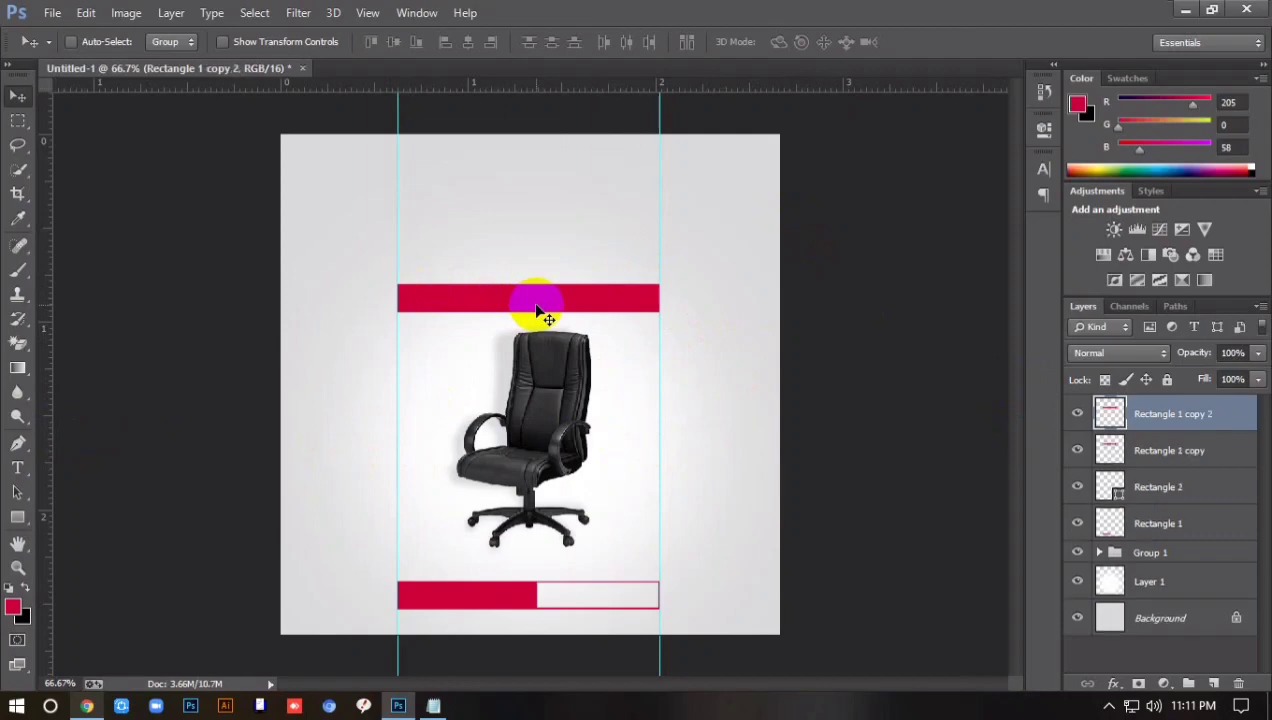
key("ctrl+t")
mouse_move(505, 302)
left_mouse_down()
mouse_move(509, 230)
mouse_move(531, 238)
left_mouse_up()
key("ctrl+plus")
key("ctrl+plus")
key("ctrl+plus")
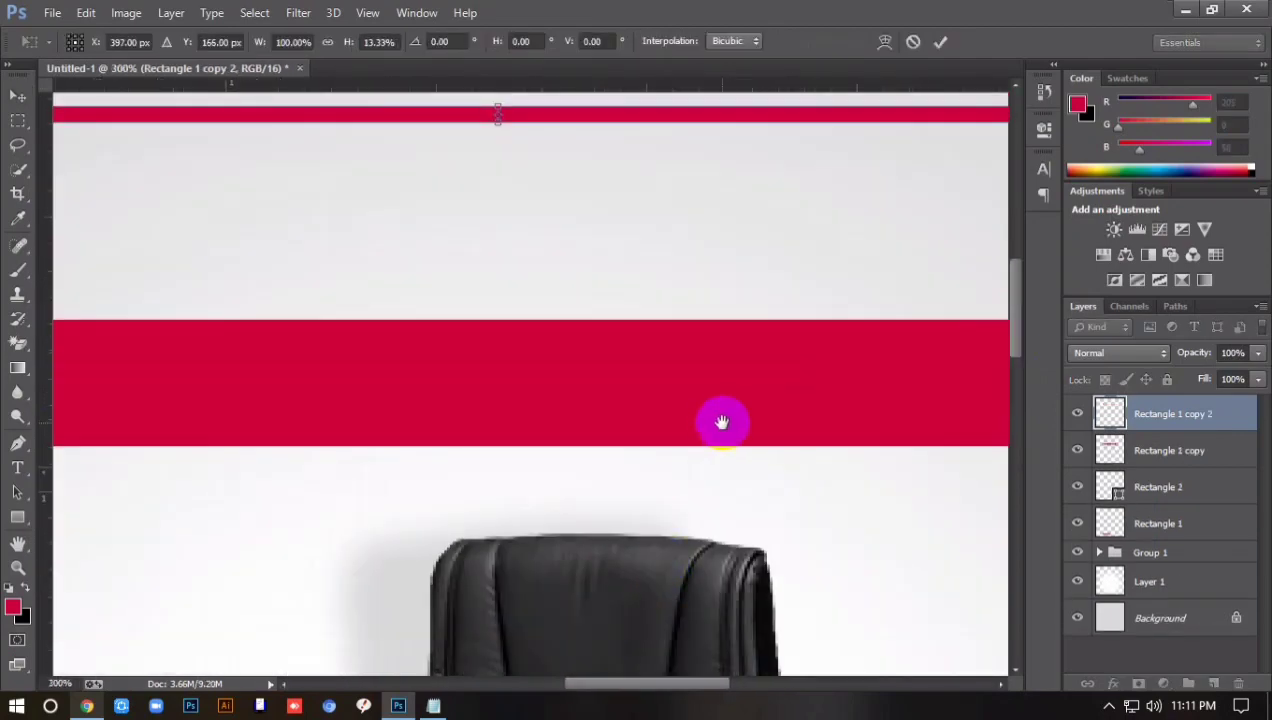
scroll(721, 420, "up", 3)
left_click_drag(872, 335, 247, 346)
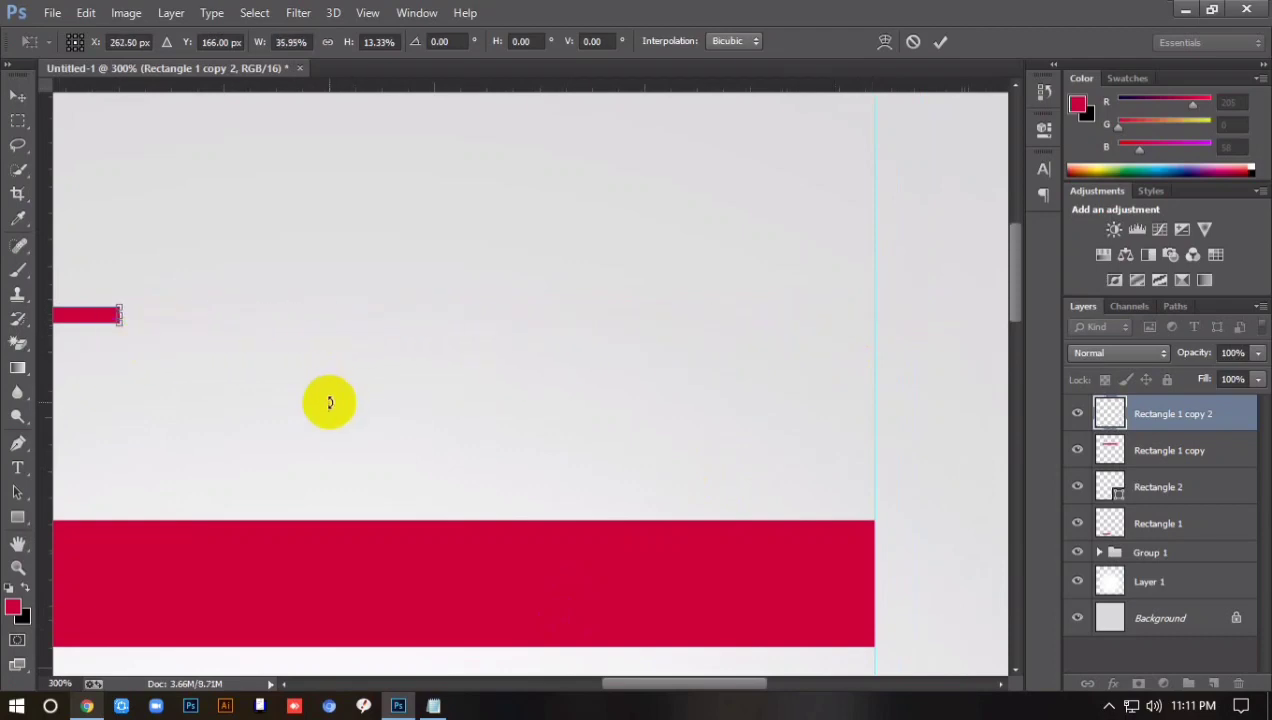
scroll(329, 400, "left", 5)
left_click_drag(640, 262, 555, 262)
key("Return")
Move the thin red line flush against the right guide.
key("ctrl+minus")
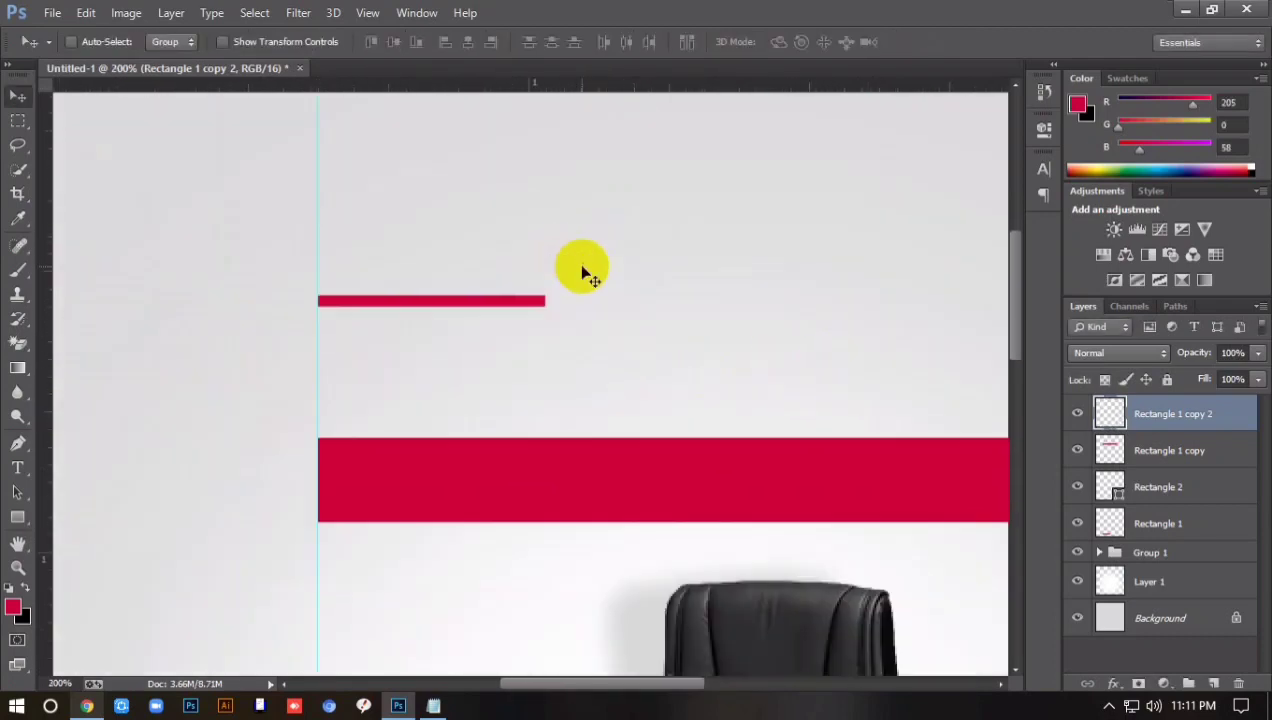
key("ctrl+minus")
left_click_drag(488, 340, 726, 318)
scroll(726, 318, "down", 3)
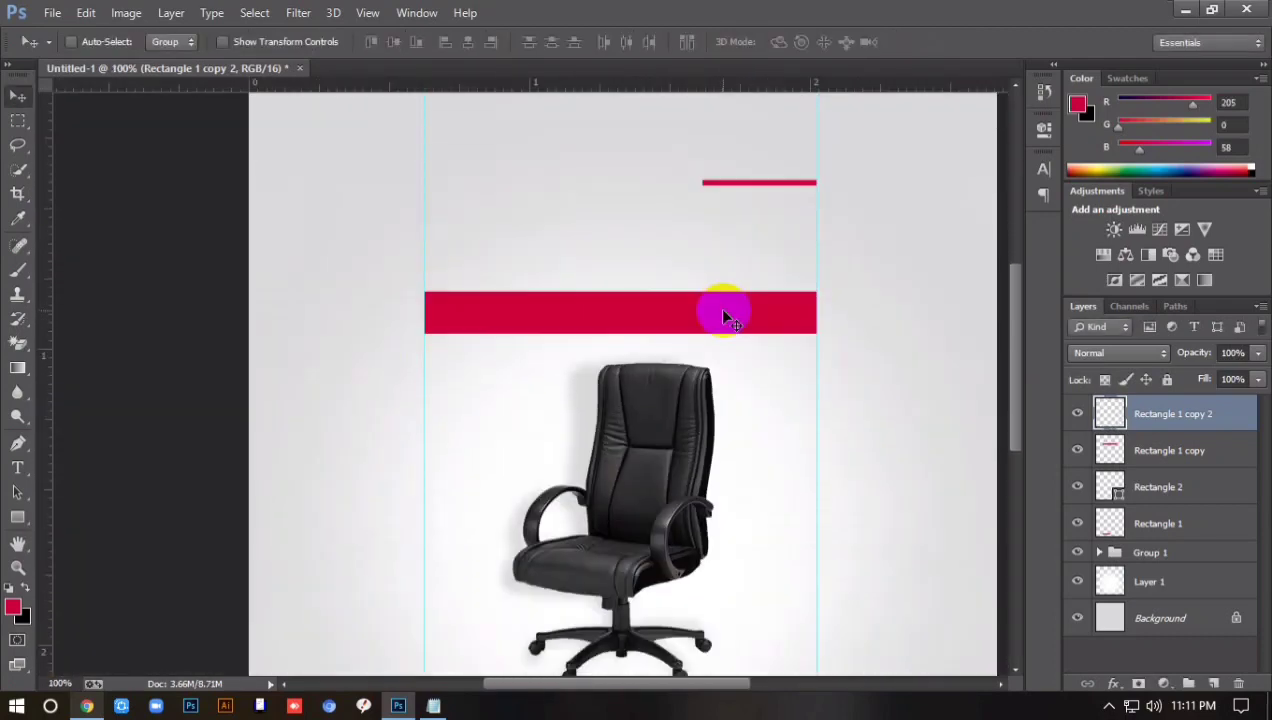
key("ctrl+minus")
key("ctrl+plus")
scroll(400, 320, "up", 3)
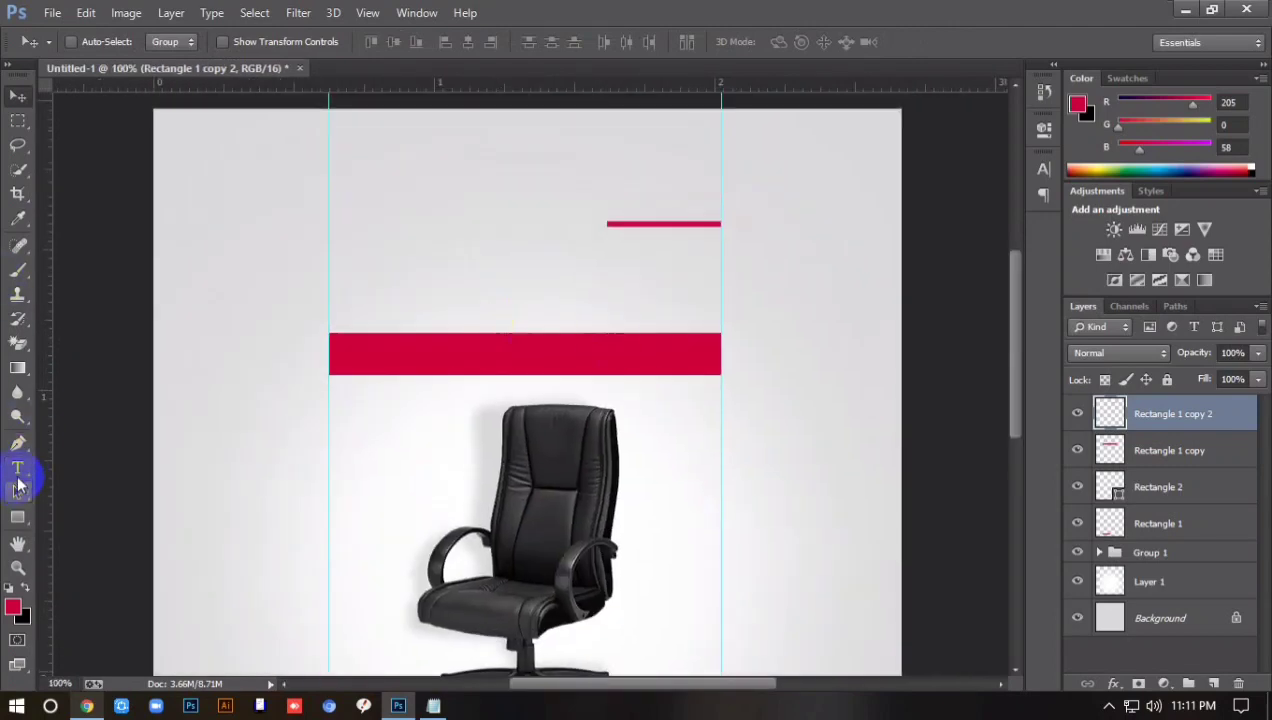
Add black 'LOGO HERE' text with LOGO in Black style, and move it to the top-right.
left_click(17, 470)
left_click(412, 250)
type("LOGO HERE")
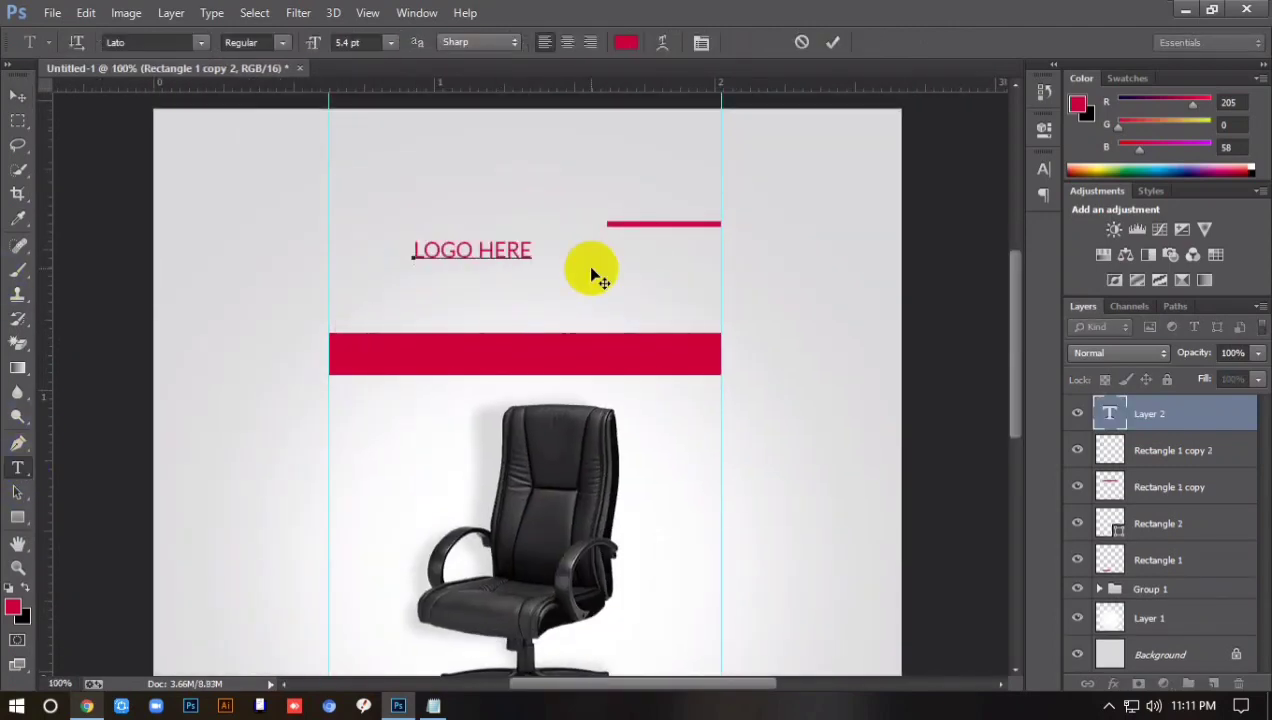
key("Left")
key("Left")
key("Left")
key("Left")
key("Left")
key("shift+Left")
key("shift+Left")
key("shift+Left")
key("shift+Left")
left_click(255, 42)
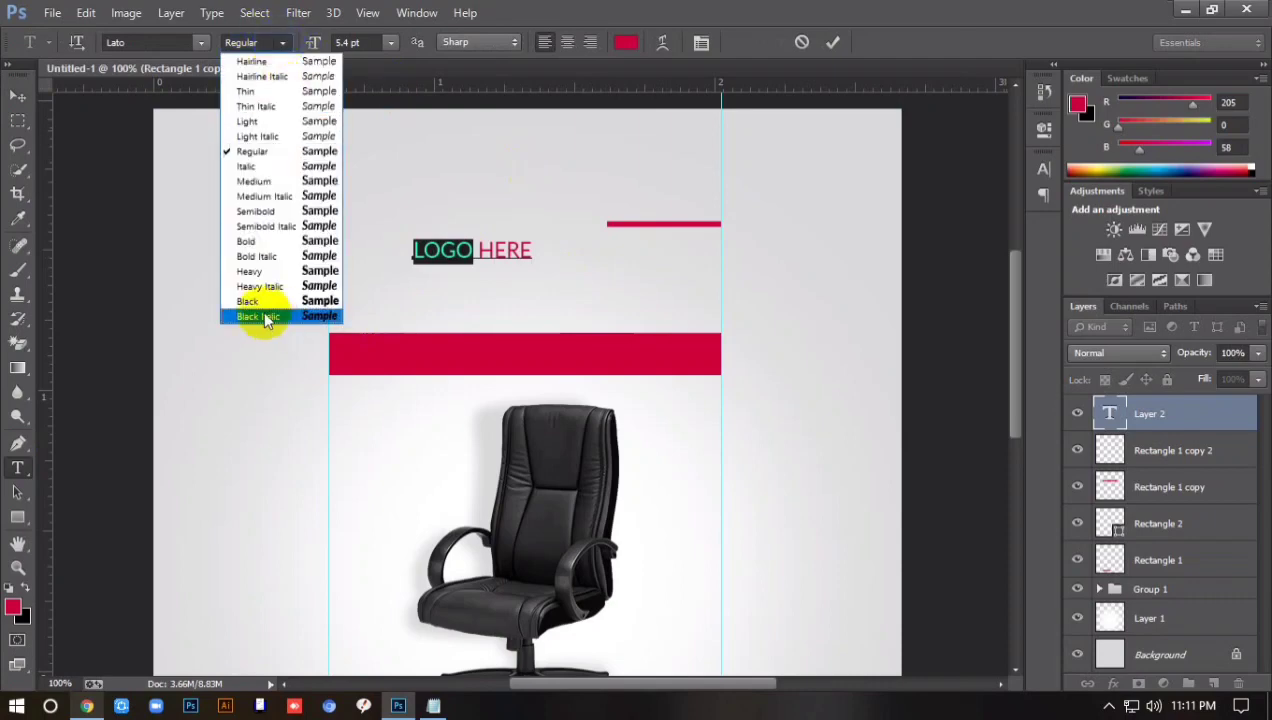
left_click(250, 301)
left_click(625, 42)
left_click_drag(420, 180, 411, 388)
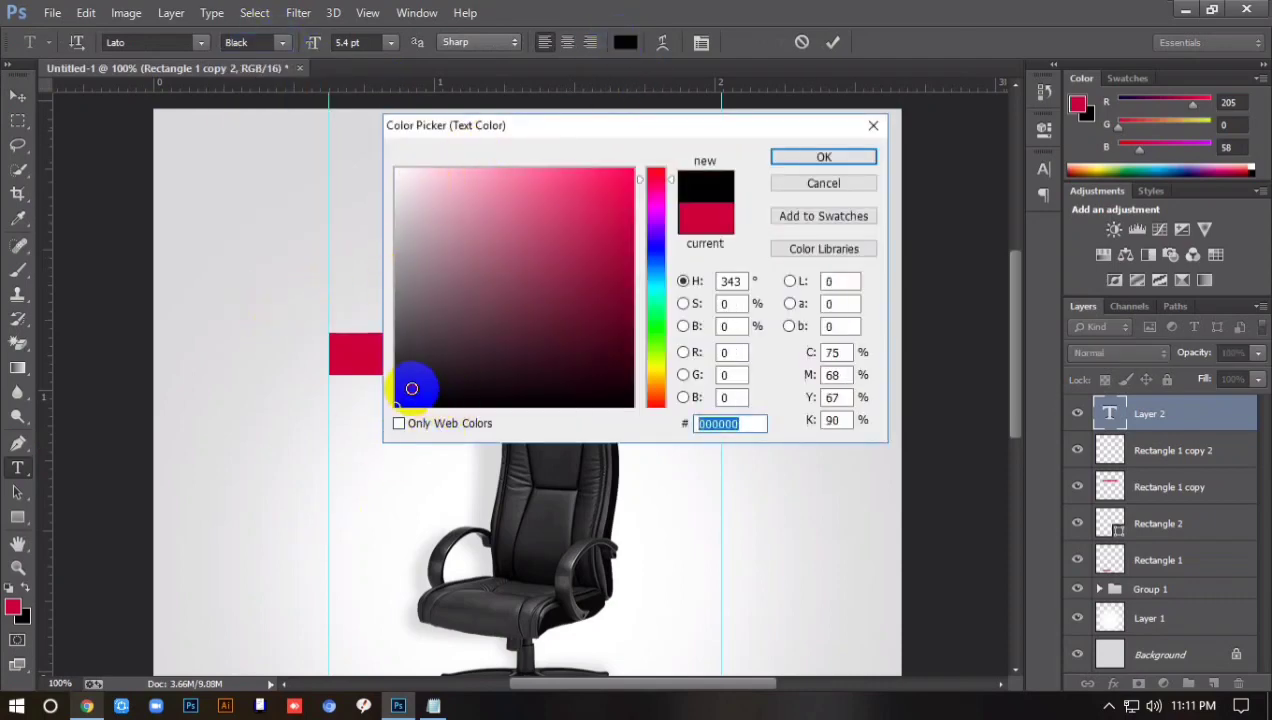
left_click(815, 157)
left_click(837, 42)
left_click(18, 96)
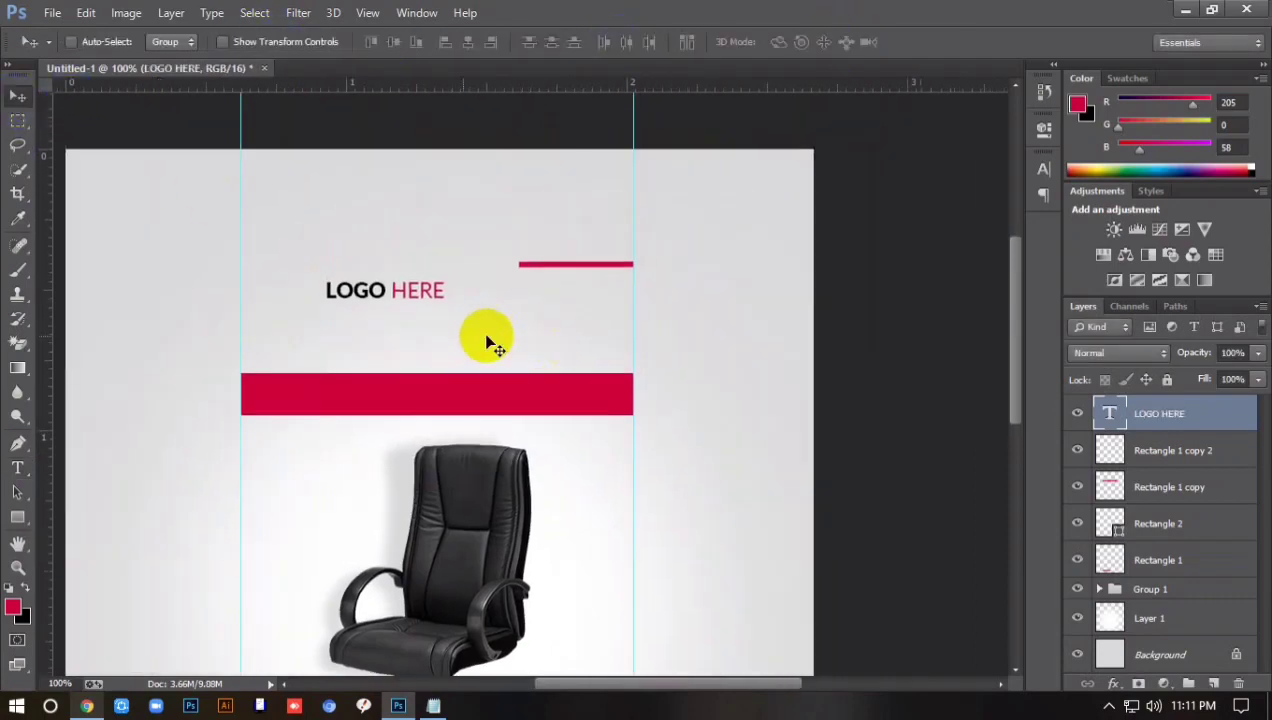
left_click_drag(413, 290, 775, 193)
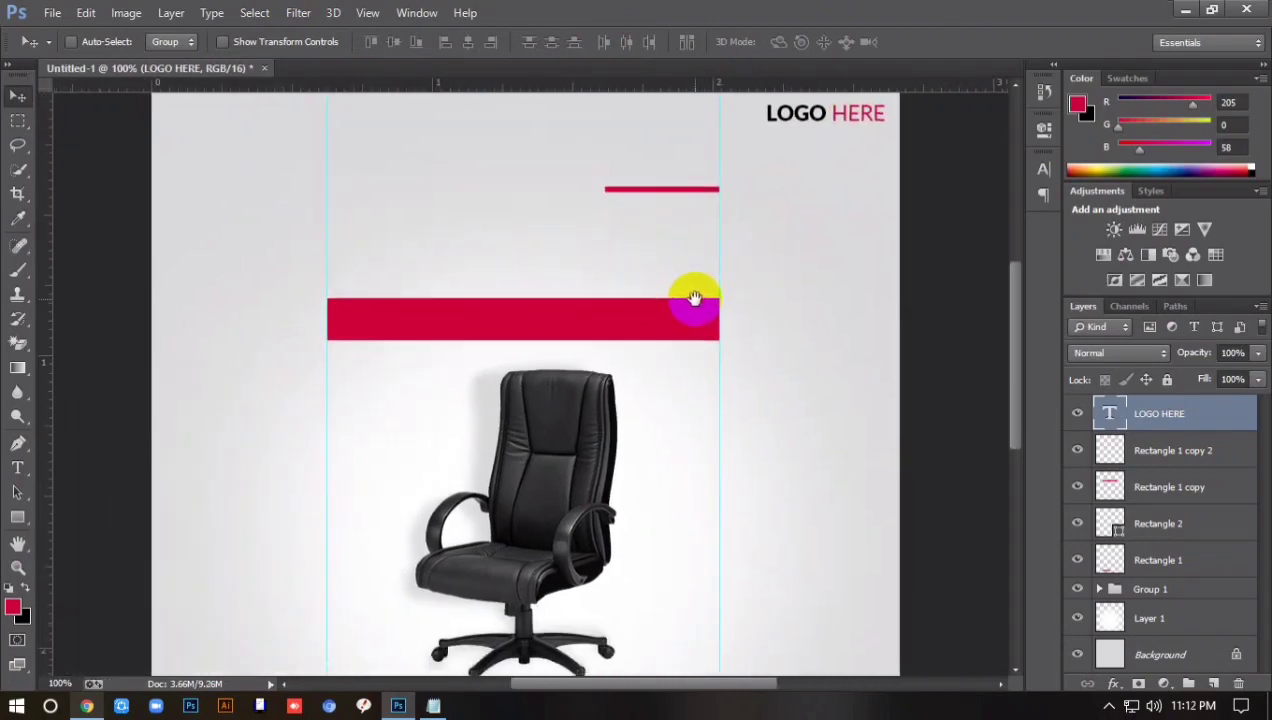
Paste 'Classic' from the notes as new black text near the top.
key("alt+Tab")
key("alt+Tab")
left_click_drag(848, 203, 782, 204)
key("ctrl+c")
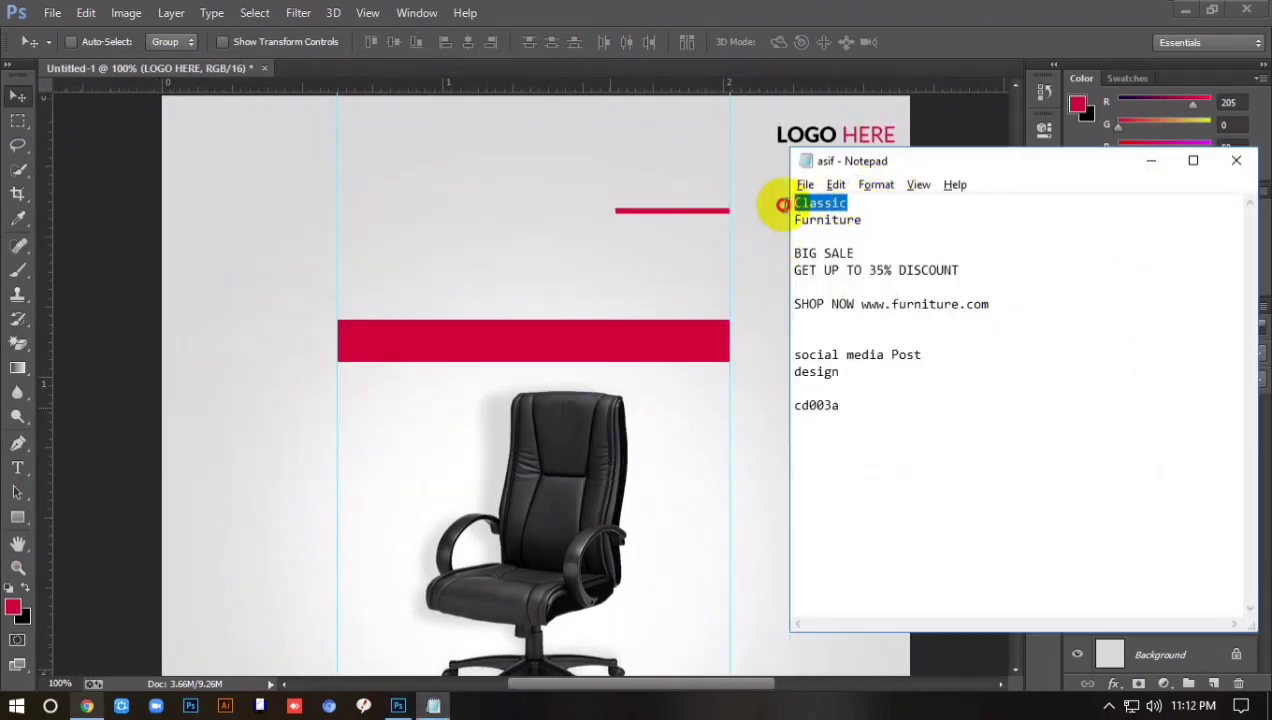
key("alt+Tab")
key("t")
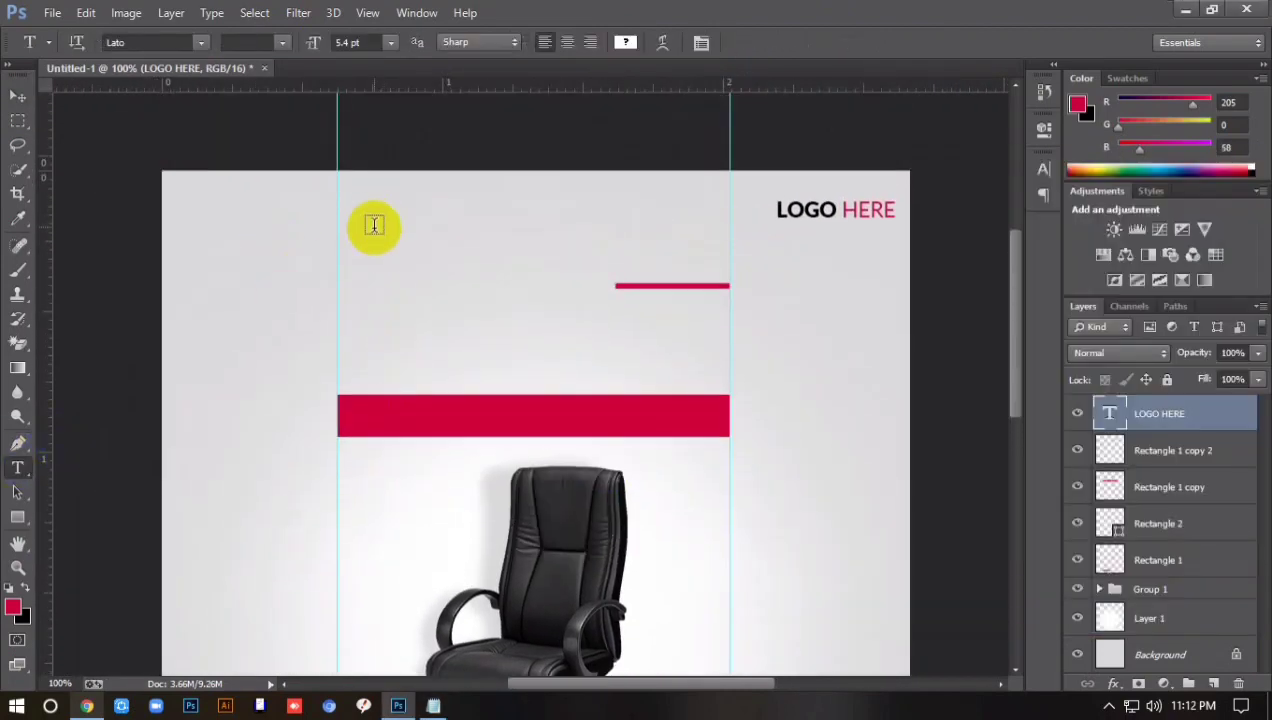
left_click(372, 212)
key("ctrl+v")
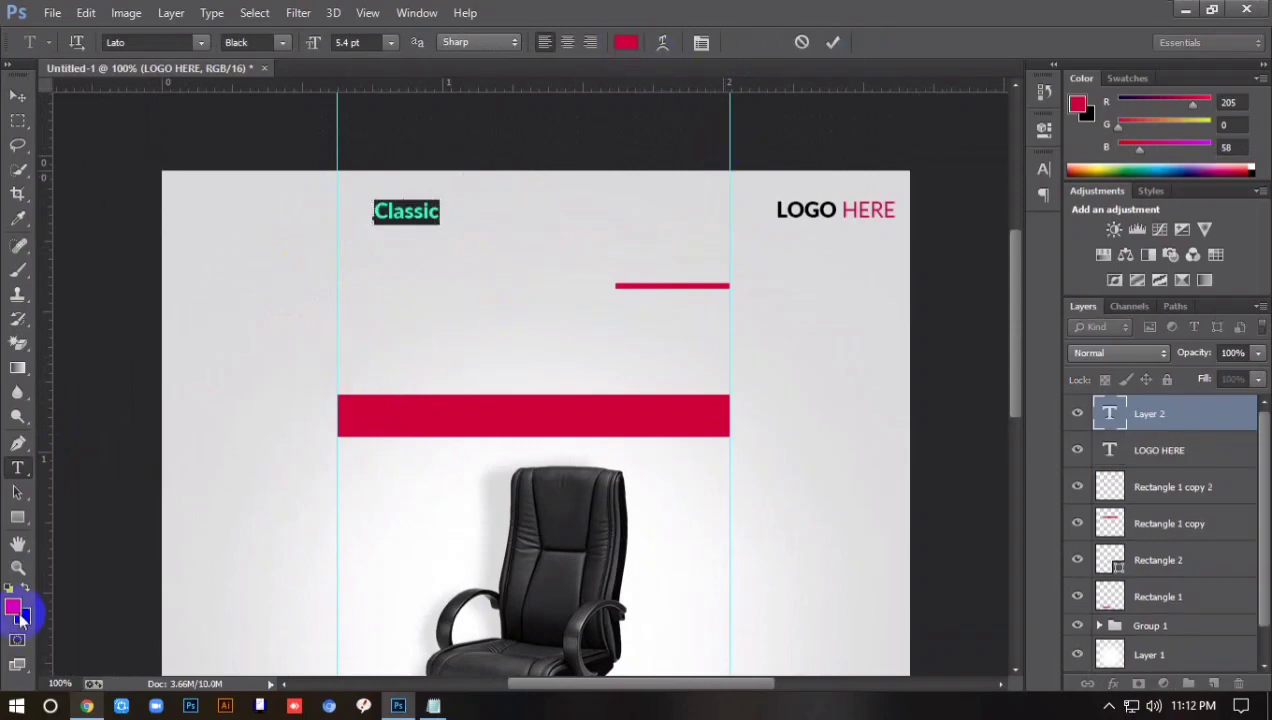
left_click(20, 614)
left_click(624, 42)
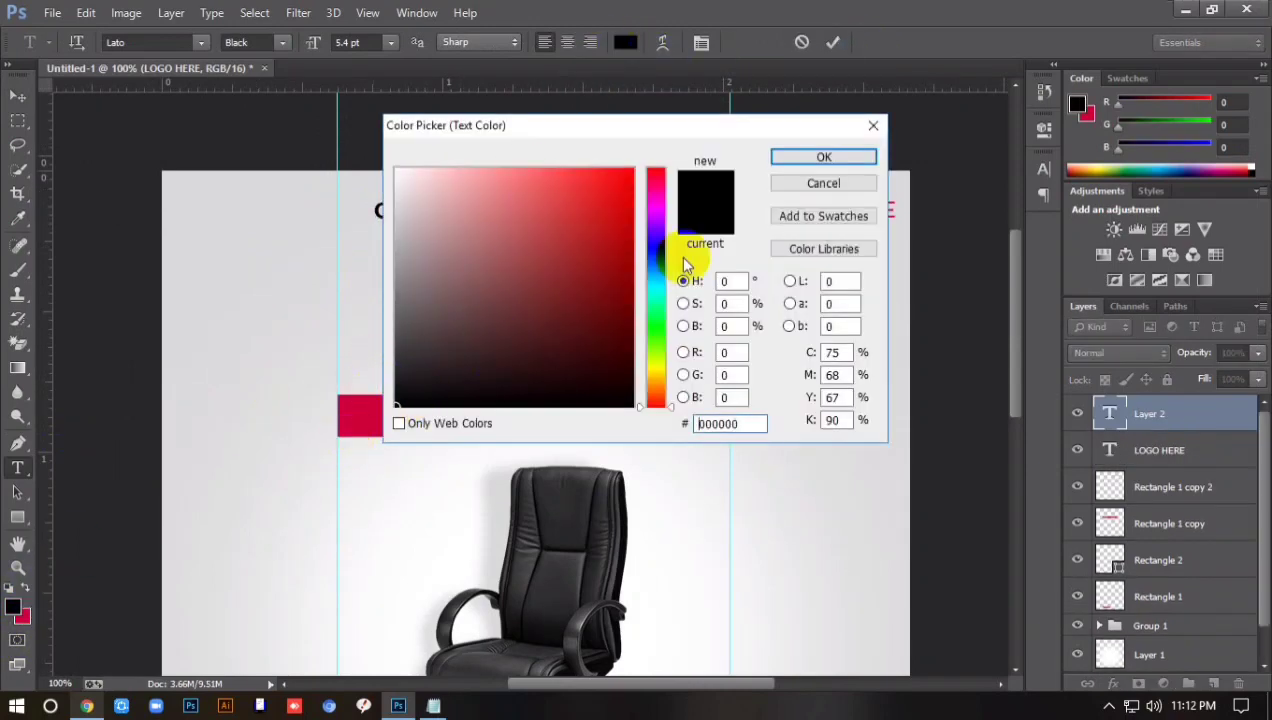
left_click(823, 156)
left_click(833, 42)
Scale Classic to about 198% and settle it against the left guide.
key("ctrl+t")
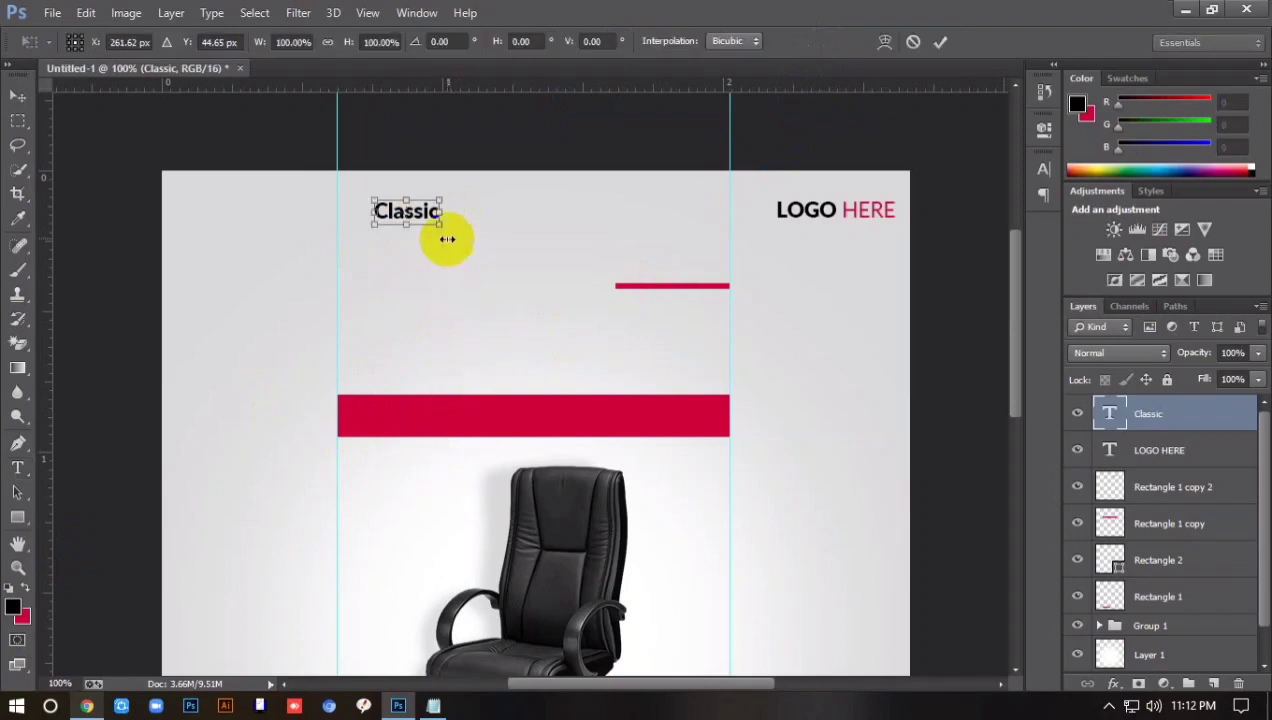
left_click_drag(452, 194, 478, 186, "alt+shift")
left_click_drag(440, 232, 443, 238)
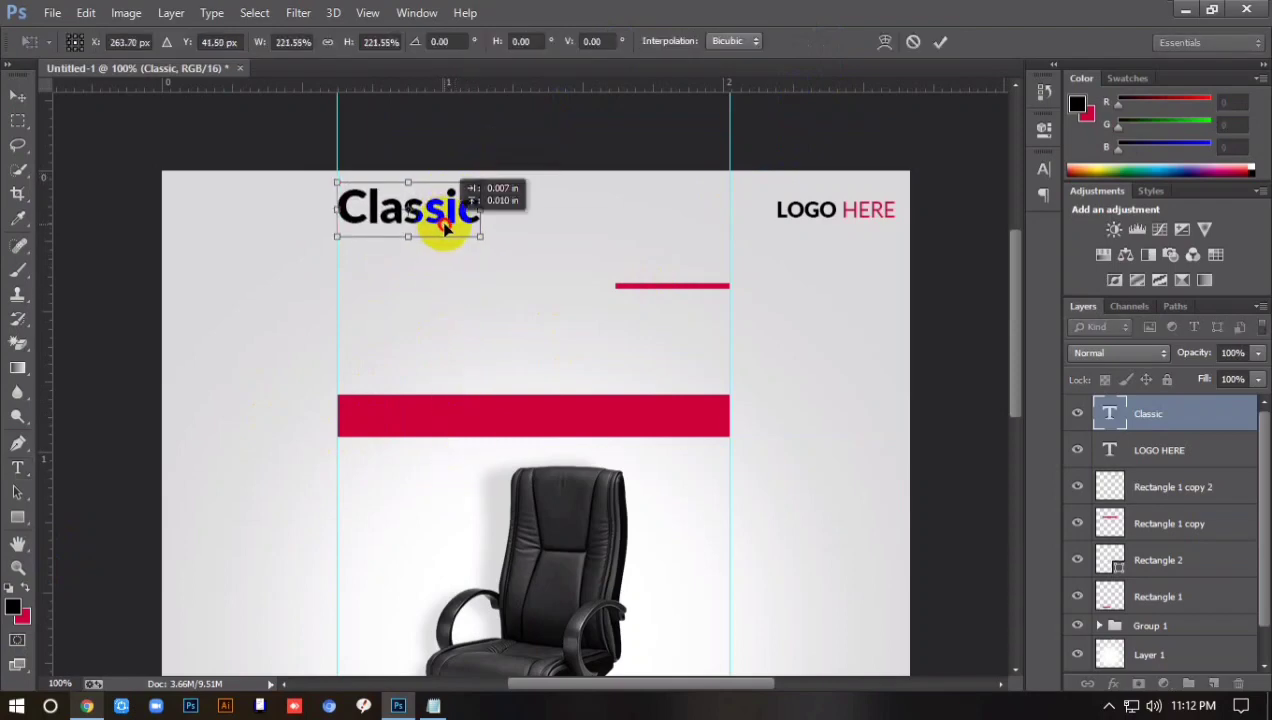
left_click_drag(483, 190, 437, 224)
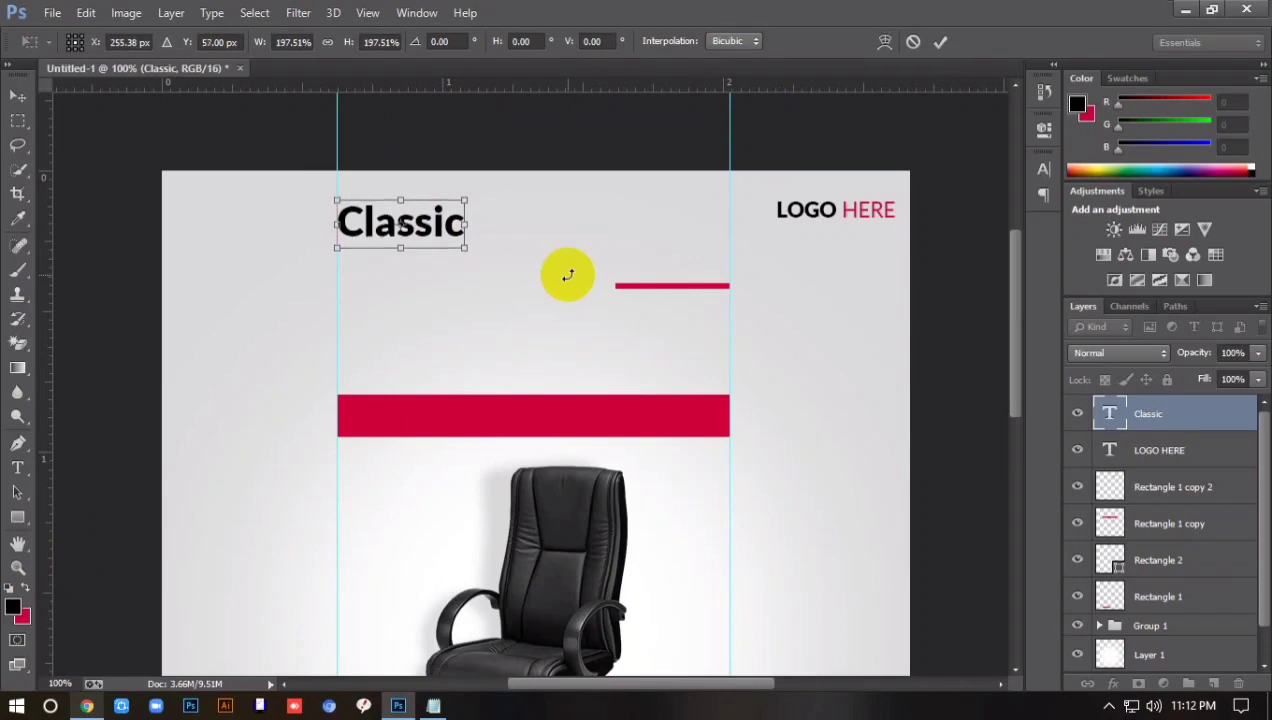
key("Return")
Paste 'Furniture' from the notes below Classic in Regular weight.
key("t")
key("alt+Tab")
double_click(860, 220)
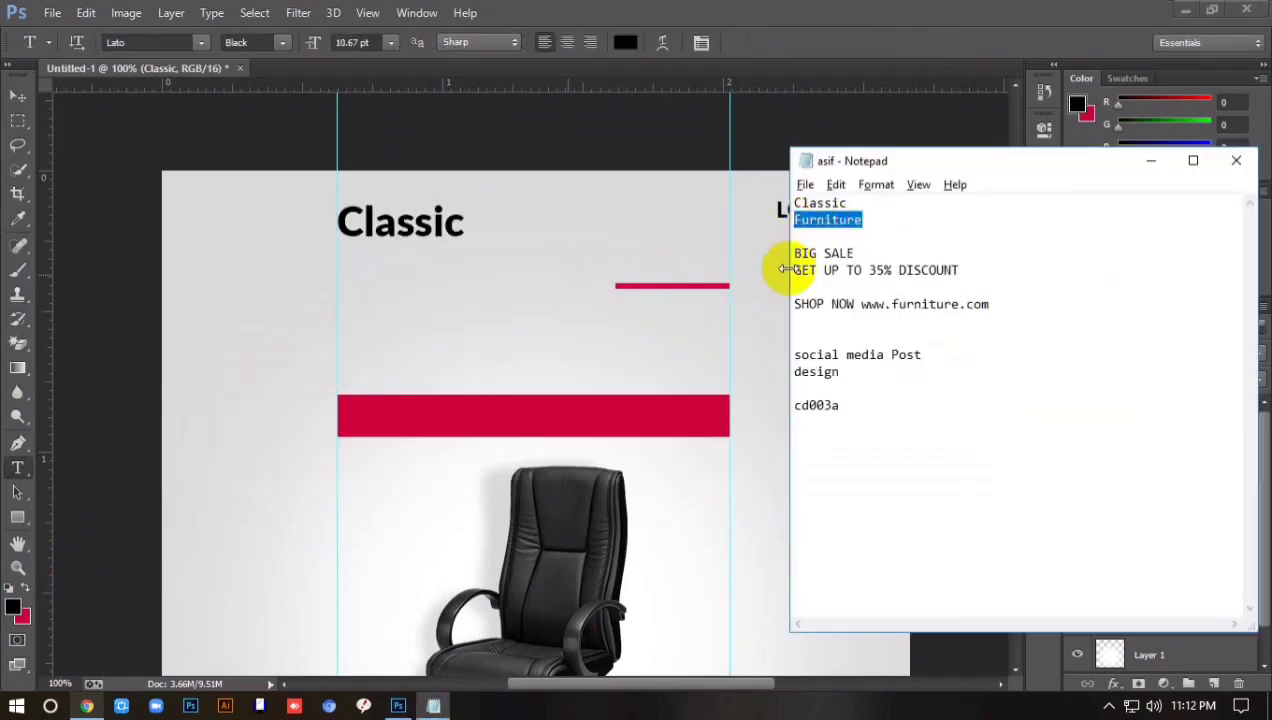
key("alt+Tab")
left_click(371, 270)
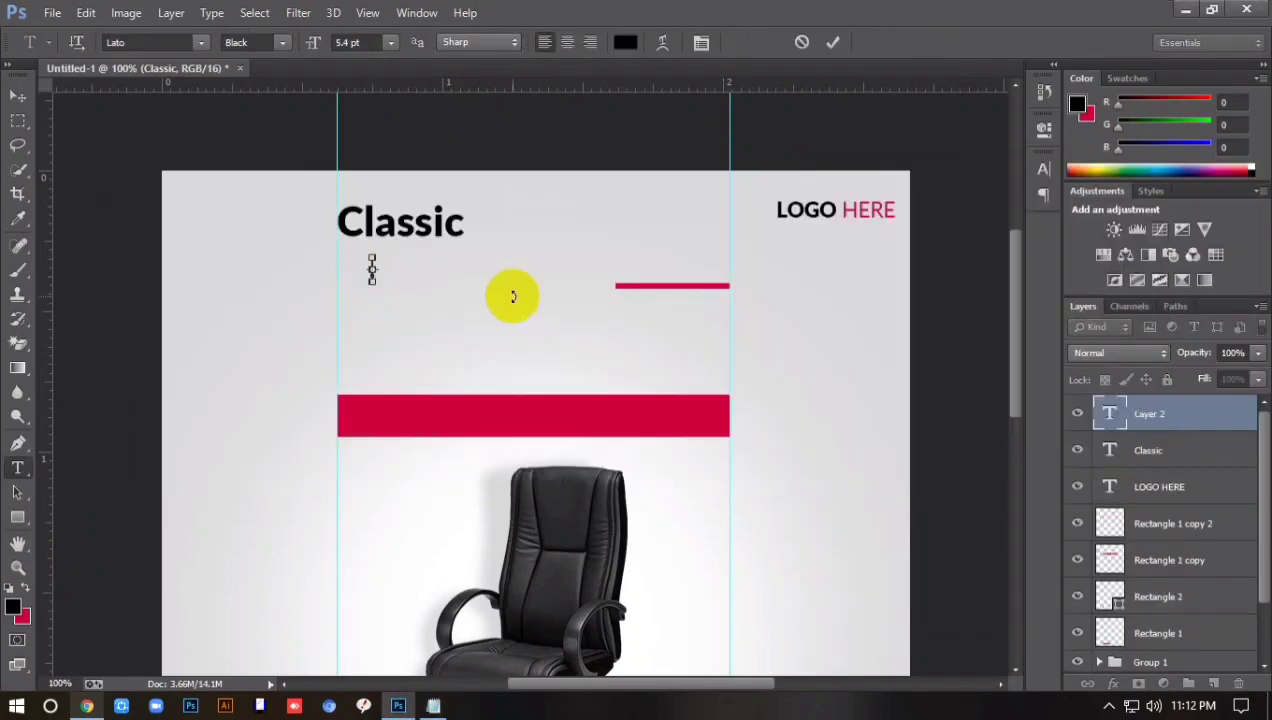
left_click(270, 42)
key("Escape")
key("ctrl+a")
left_click(282, 42)
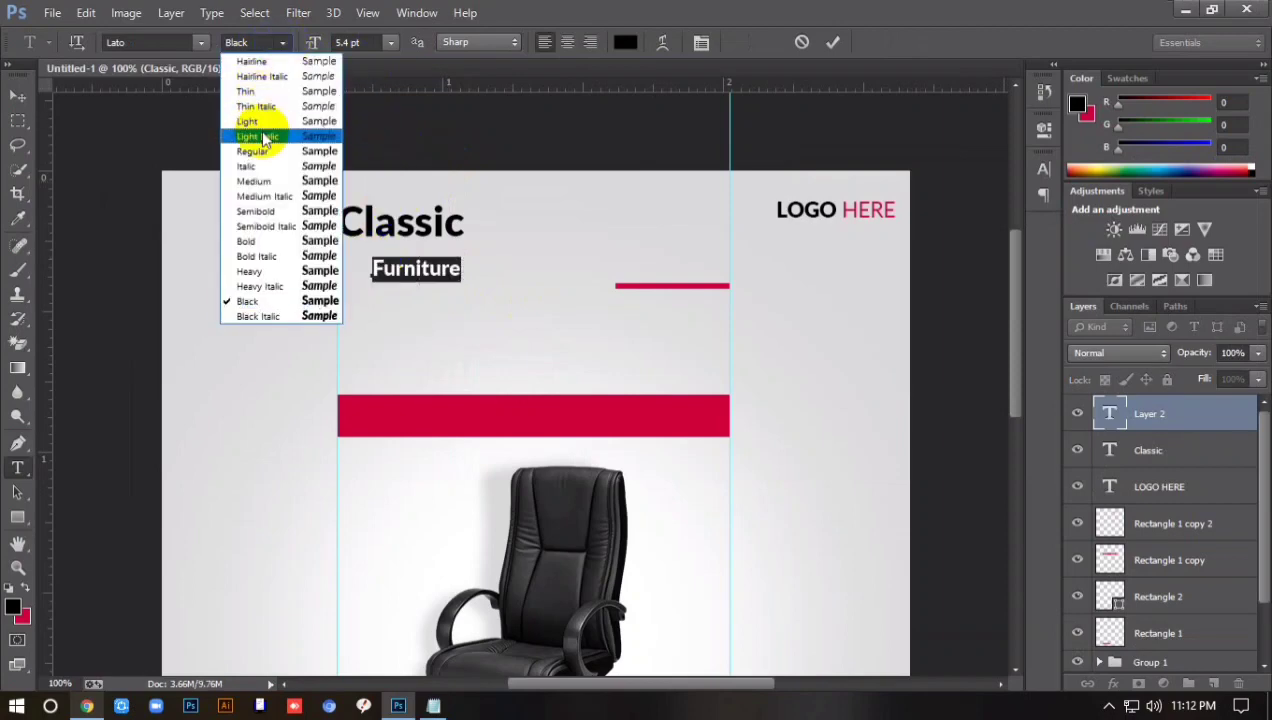
left_click(256, 150)
left_click(839, 102)
Set Furniture to 9 pt and reposition it under Classic.
left_click(354, 221)
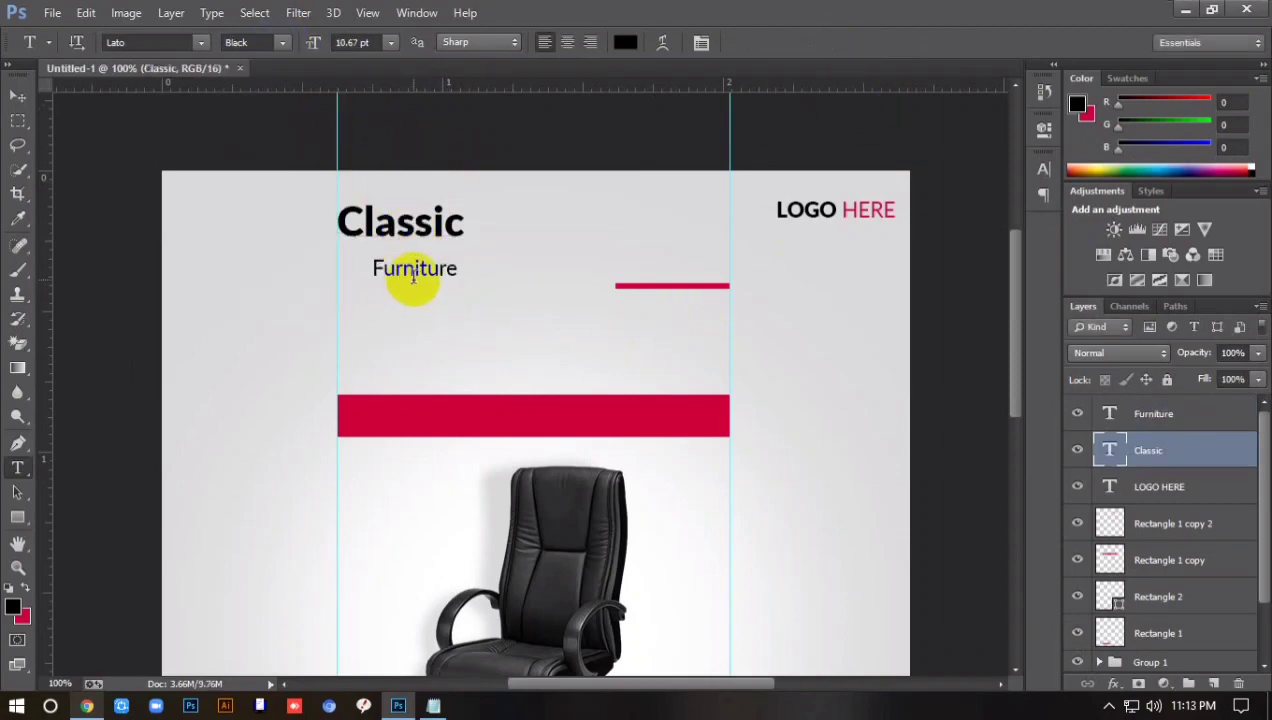
double_click(413, 270)
left_click(390, 42)
left_click(372, 128)
left_click(832, 41)
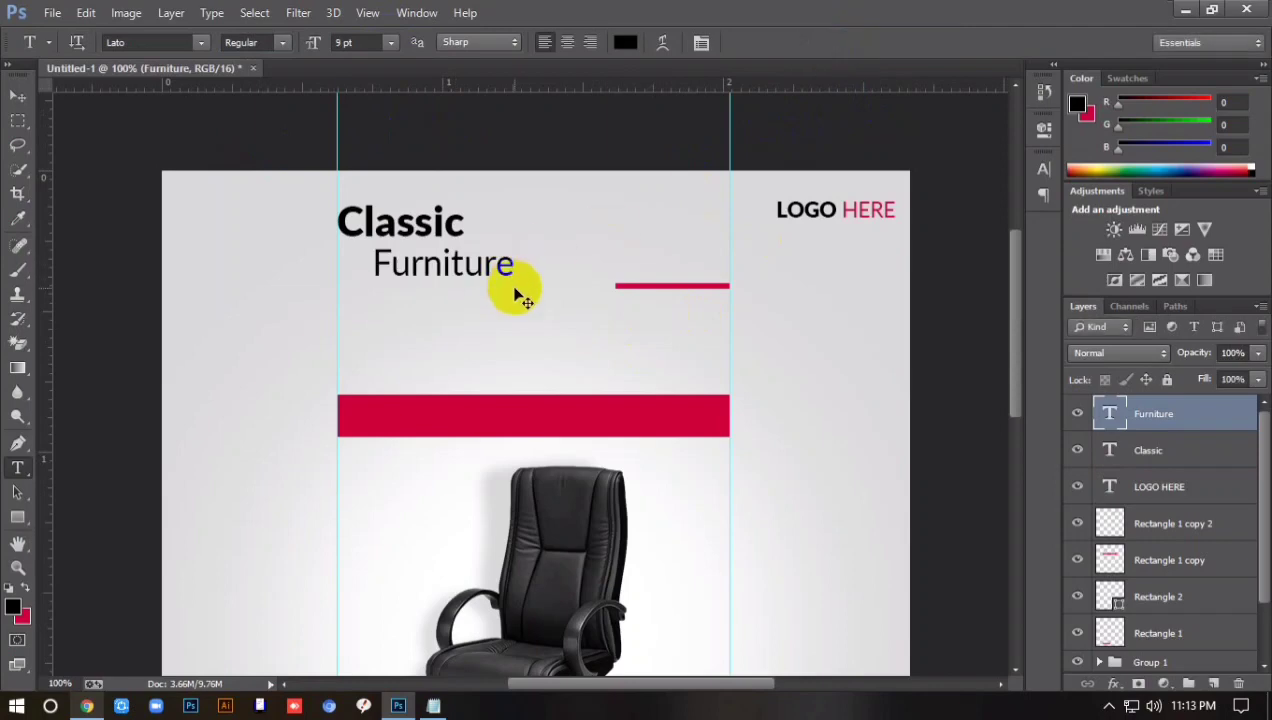
key("ctrl+t")
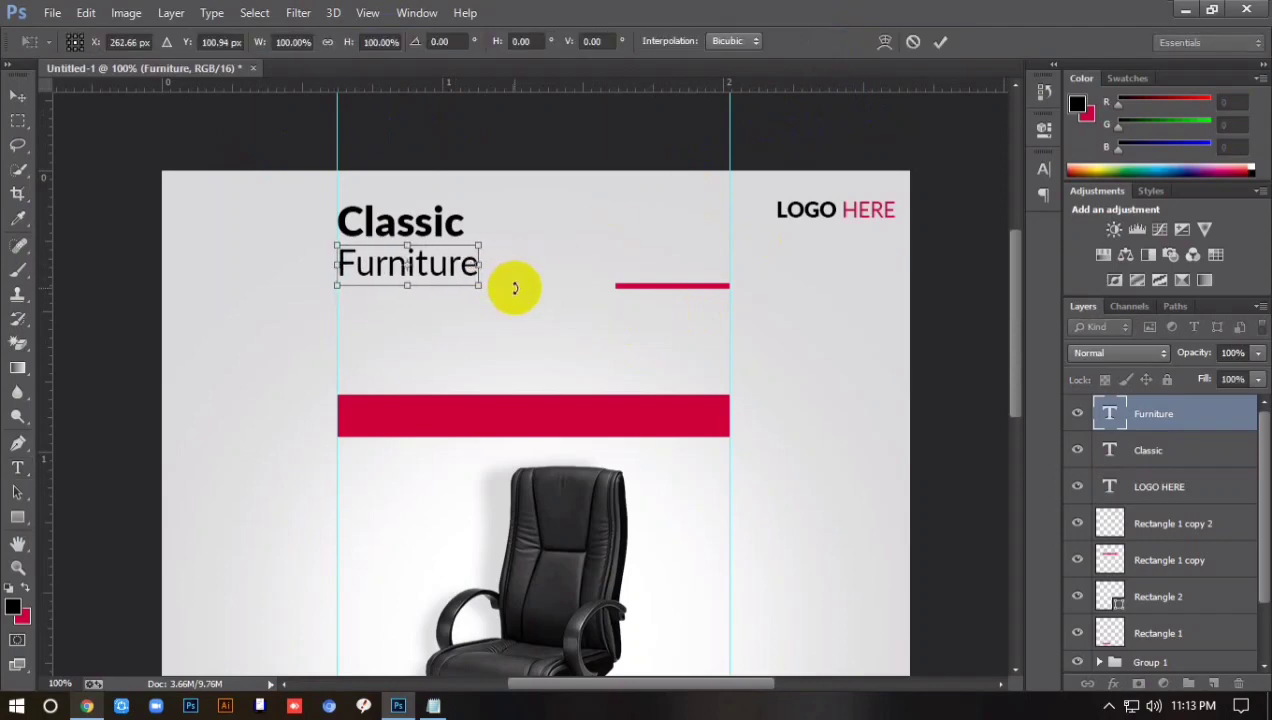
key("Return")
key("t")
scroll(643, 254, "down", 1)
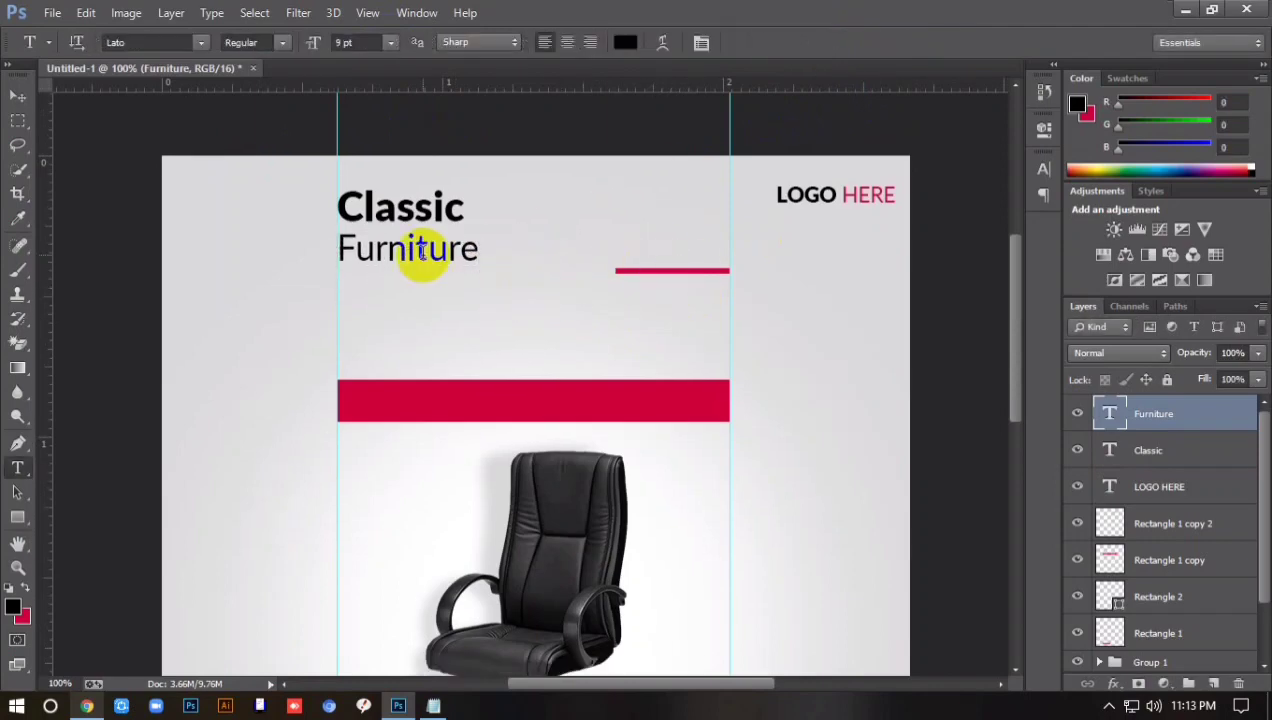
scroll(432, 278, "down", 1)
key("alt+Tab")
Paste 'BIG SALE' from the notes as a new text line below Furniture.
left_click_drag(855, 253, 793, 255)
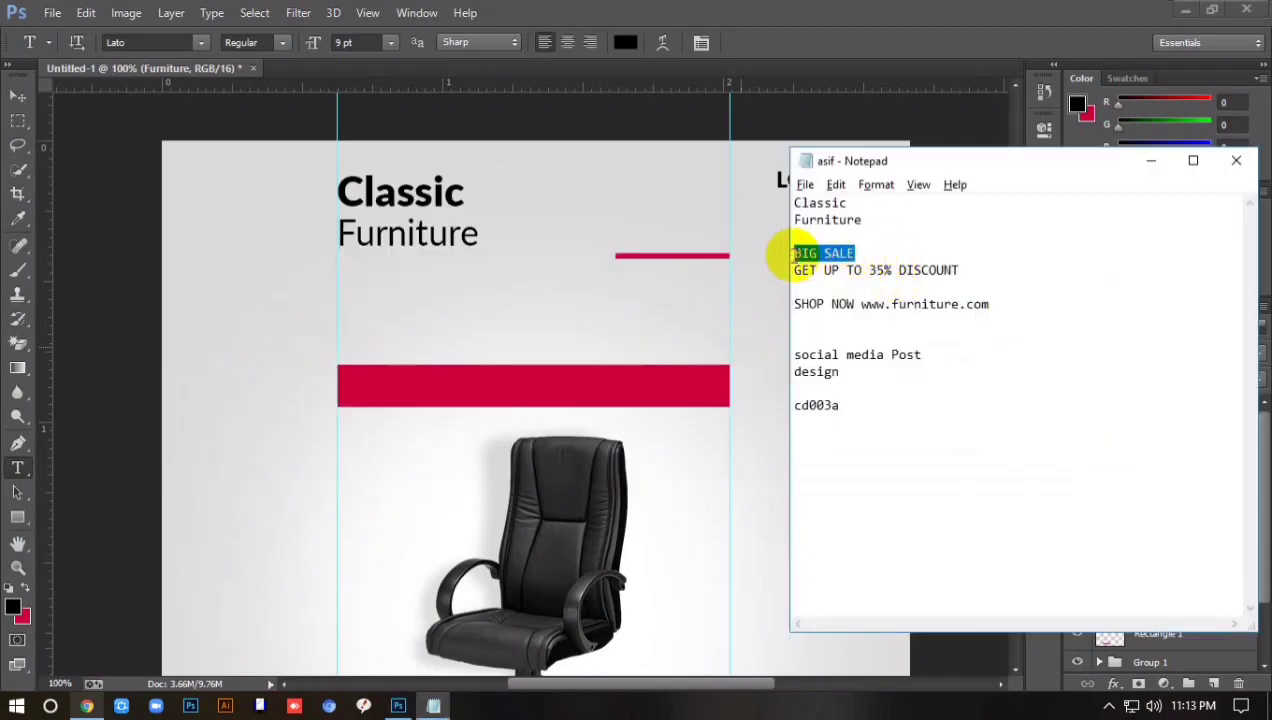
key("alt+Tab")
left_click(406, 300)
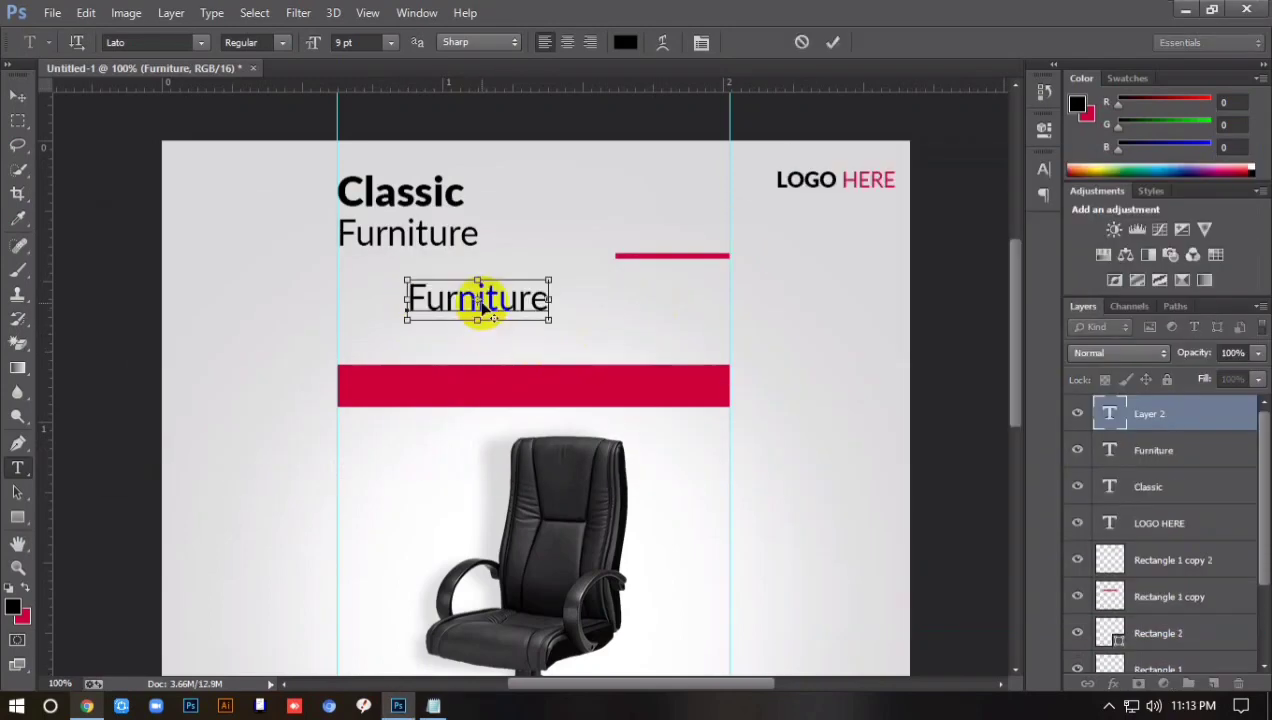
key("alt+Tab")
key("ctrl+c")
key("alt+Tab")
key("ctrl+v")
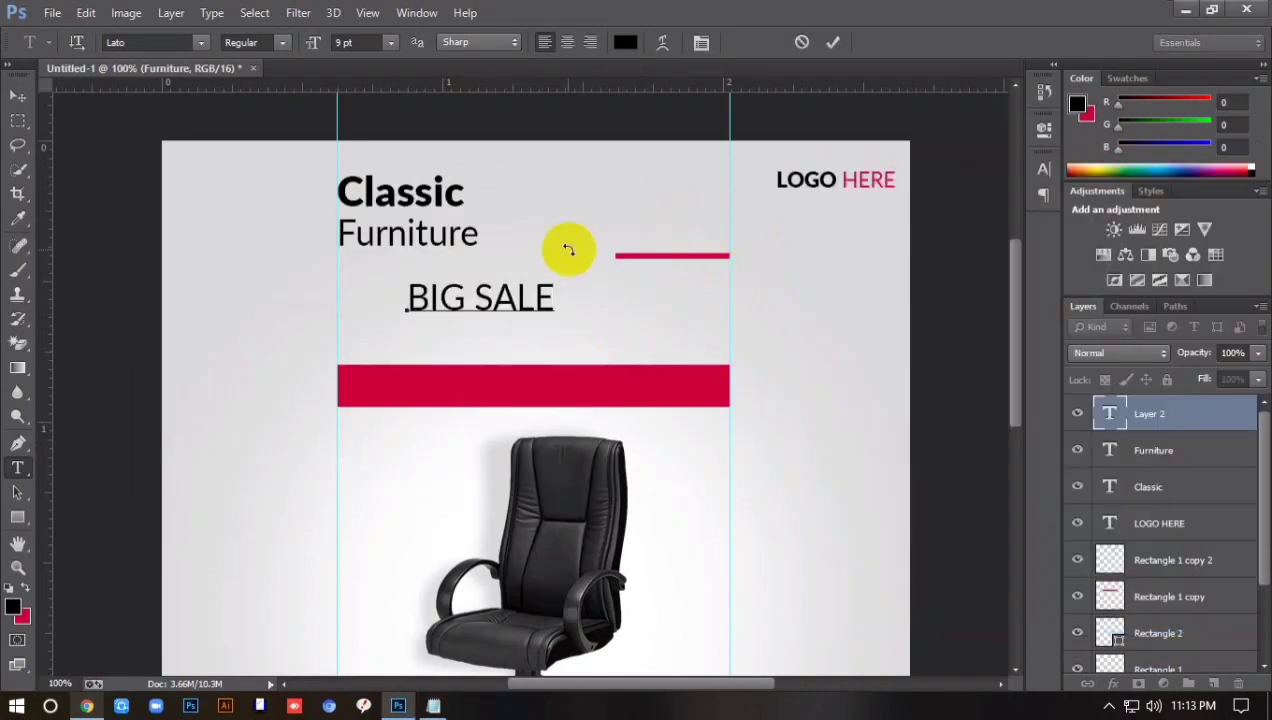
Set BIG SALE to the heavy Black weight at 24 pt.
key("ctrl+a")
left_click(282, 42)
left_click(258, 300)
left_click(390, 42)
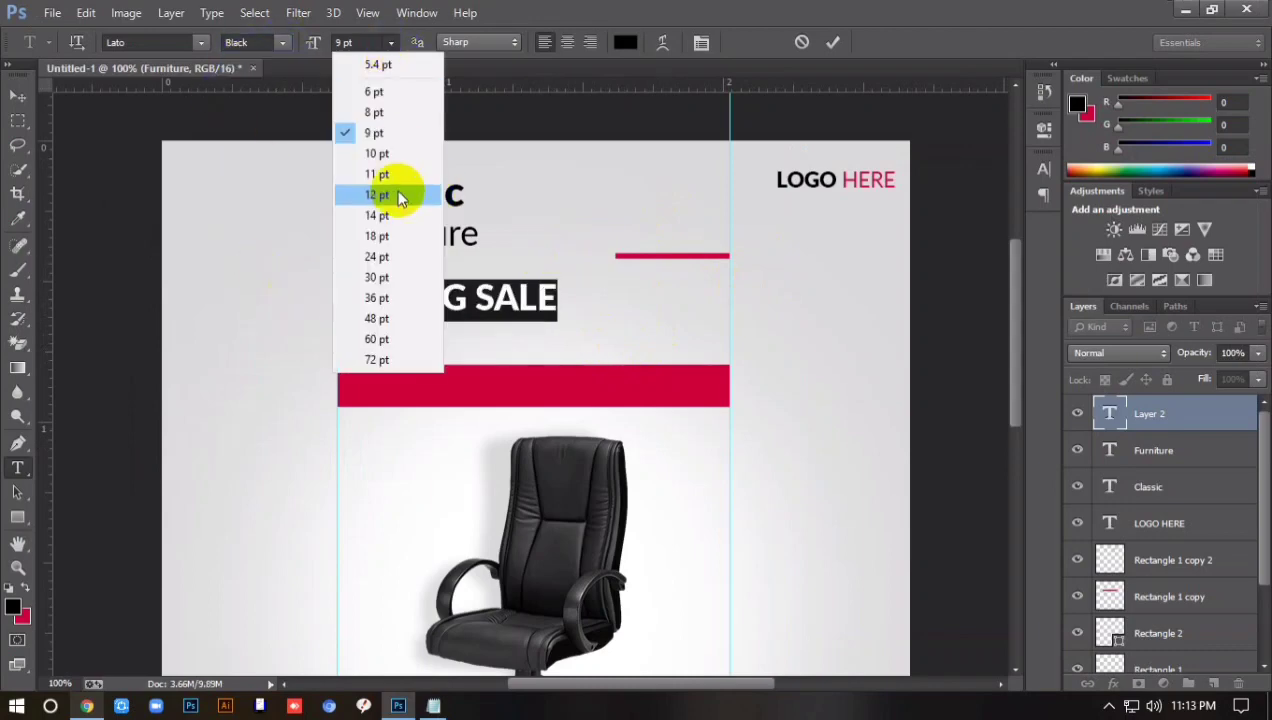
left_click(393, 257)
left_click(833, 45)
Move BIG SALE under Furniture above the red bar and shrink it to fit.
key("ctrl+t")
left_click_drag(527, 305, 460, 325)
left_click_drag(736, 254, 733, 253)
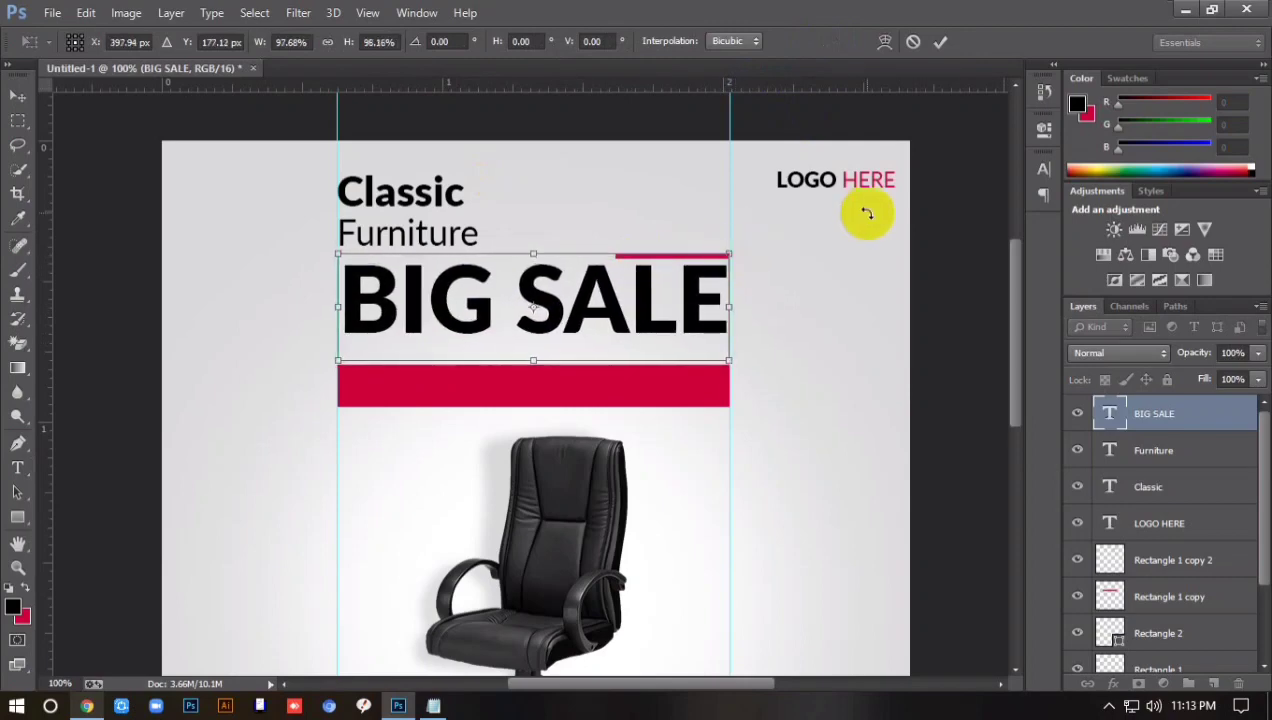
key("Return")
Nudge and scale BIG SALE so it spans exactly between the left and right guides.
key("ctrl+t")
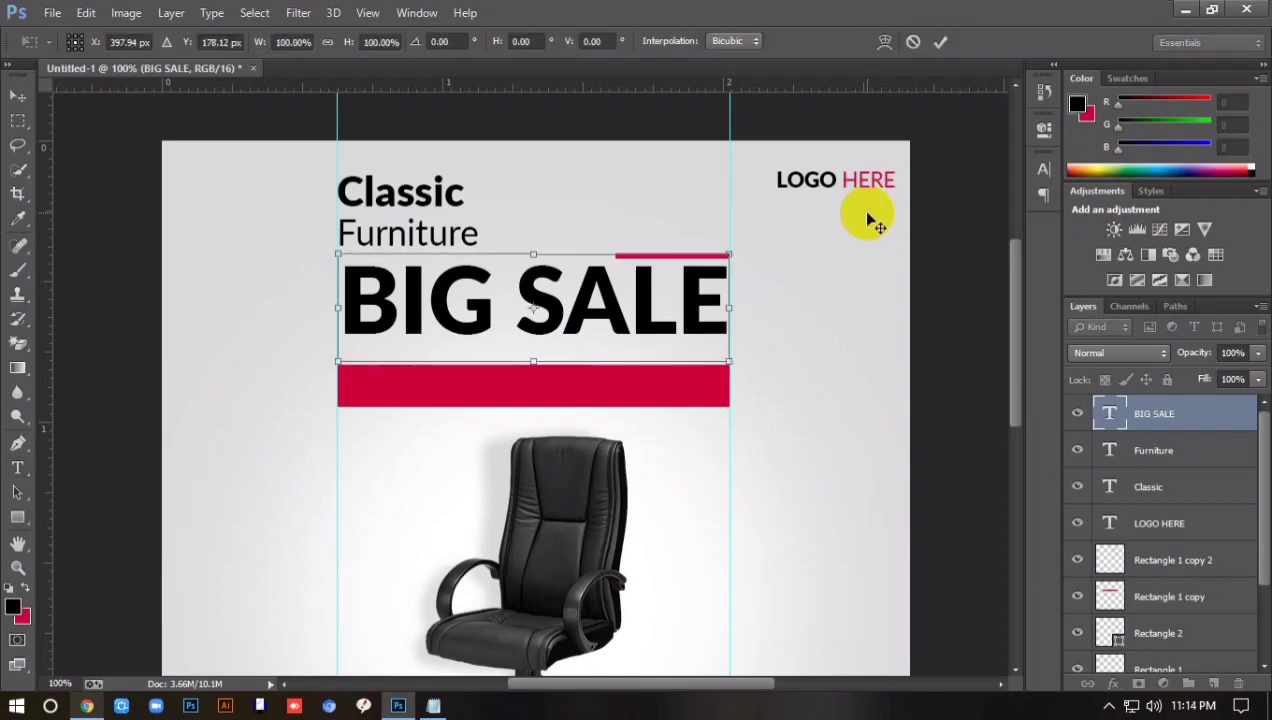
key("Down")
key("Down")
key("Down")
key("Down")
key("Down")
key("Down")
key("Right")
key("Right")
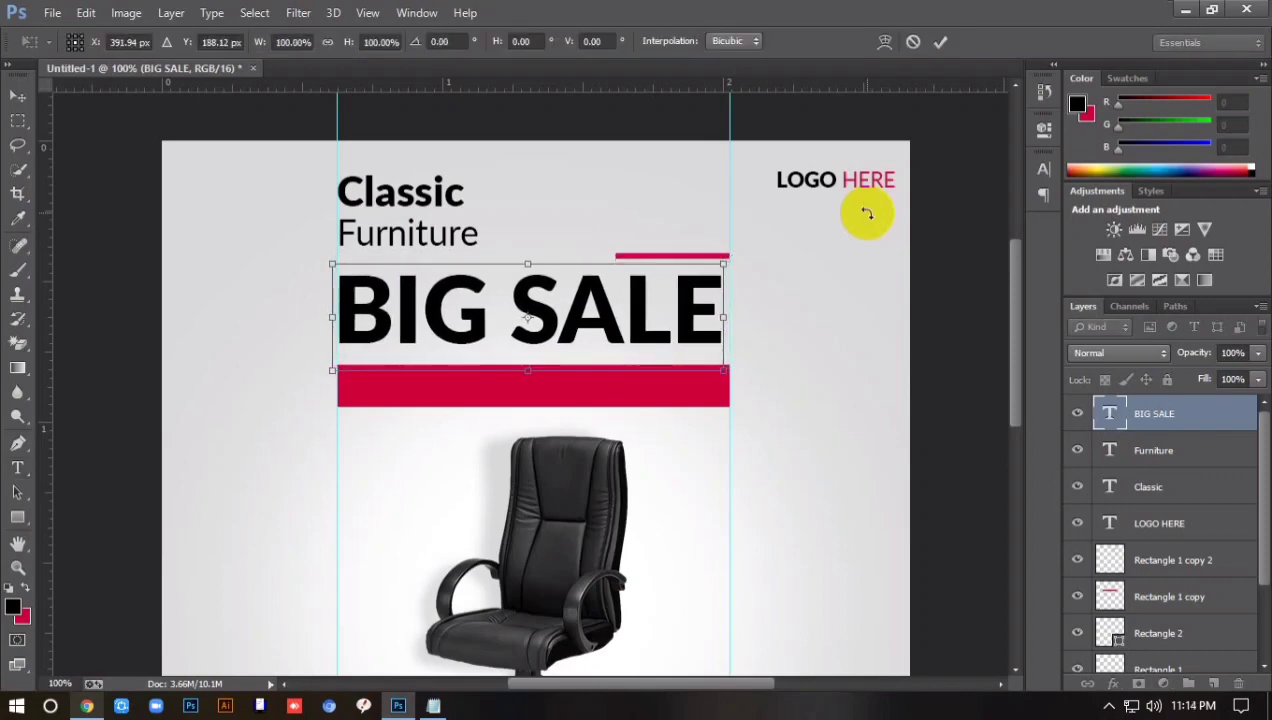
key("Right")
key("Right")
key("Right")
key("Right")
key("Right")
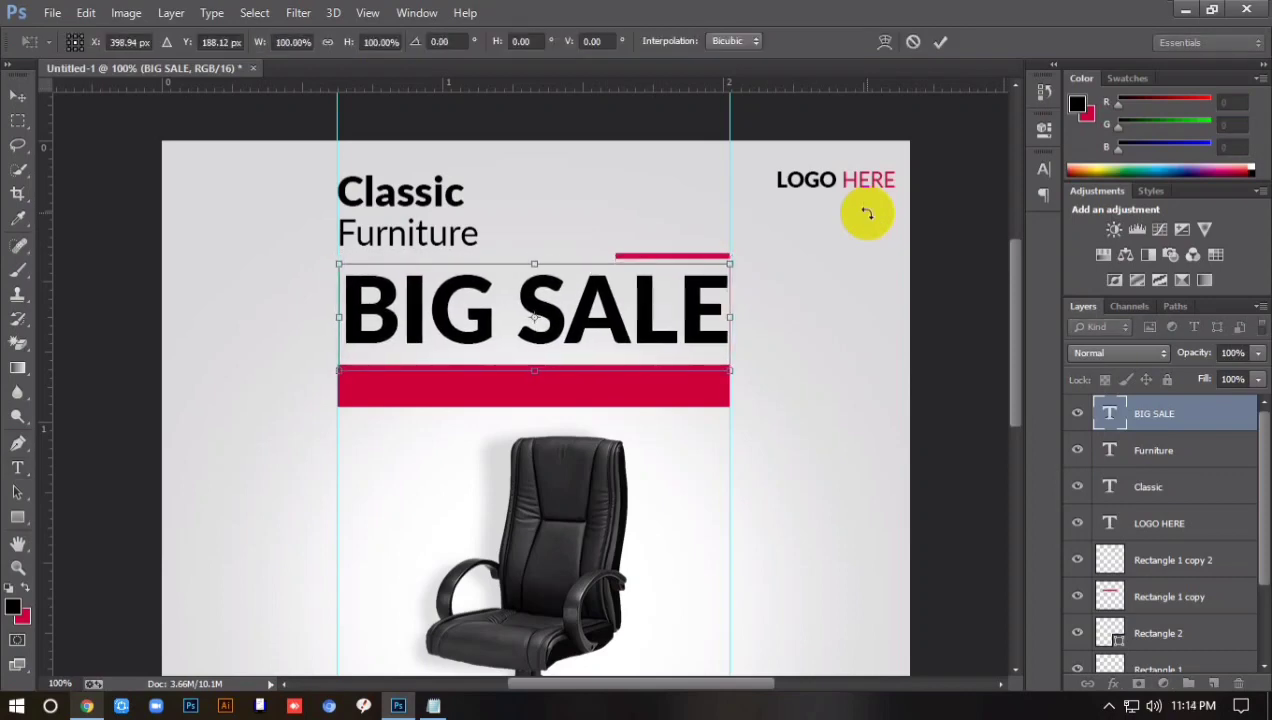
left_click_drag(645, 337, 680, 320)
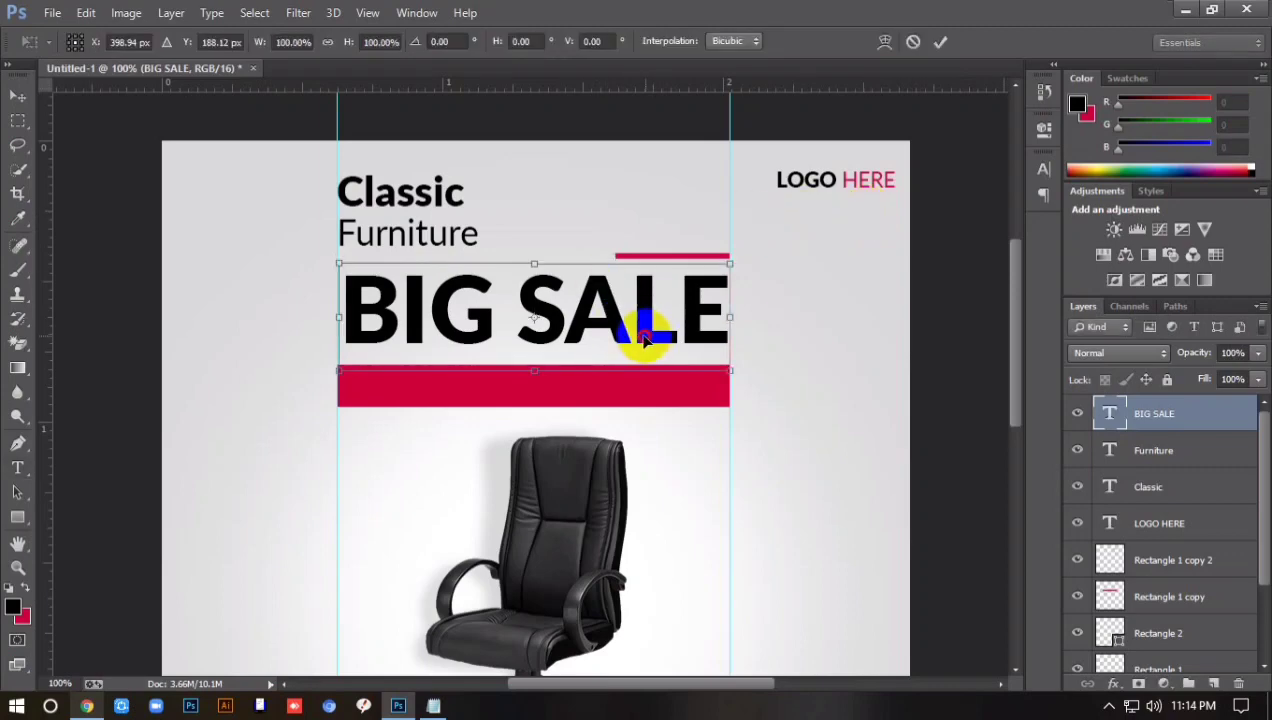
left_click_drag(722, 259, 735, 255)
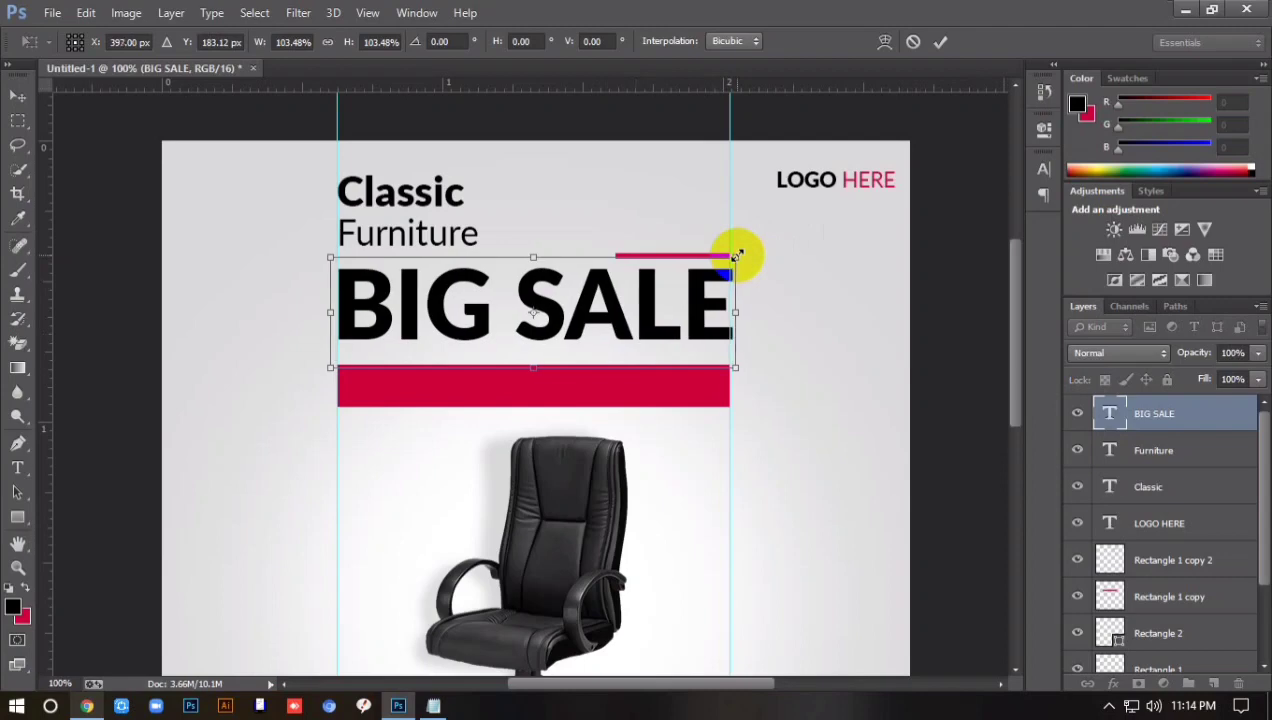
key("ctrl+plus")
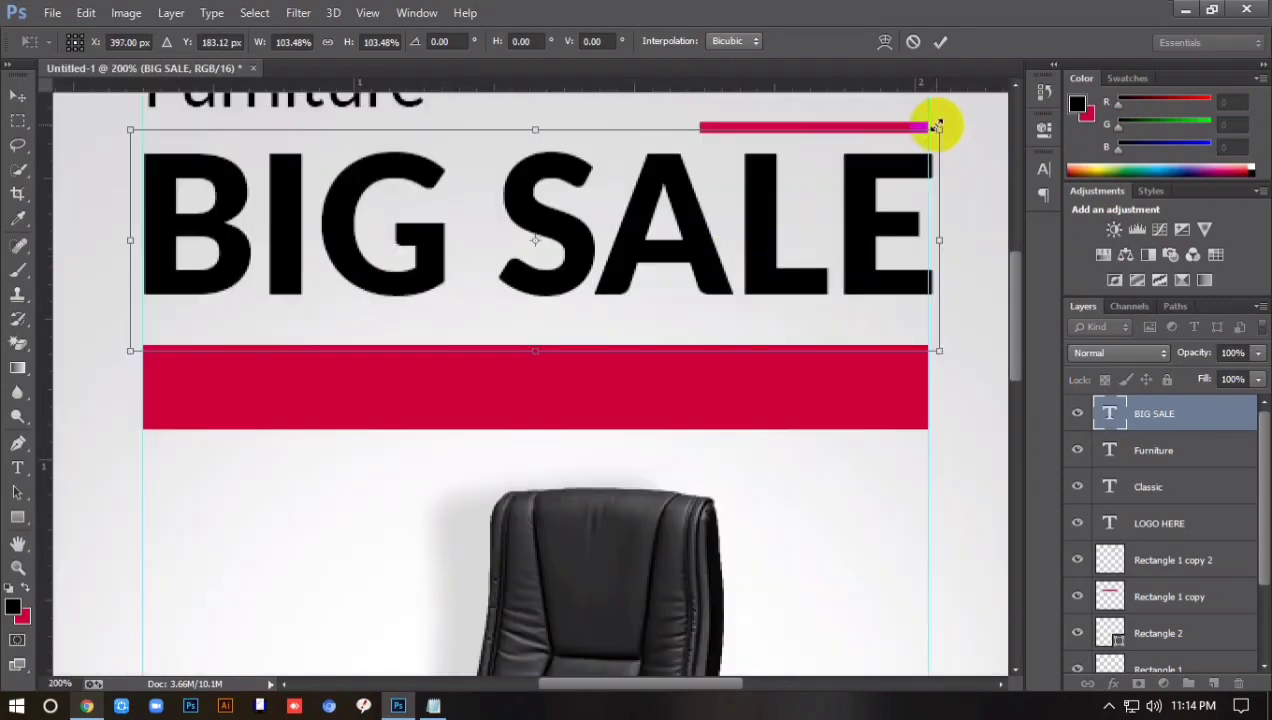
left_click_drag(938, 123, 931, 126)
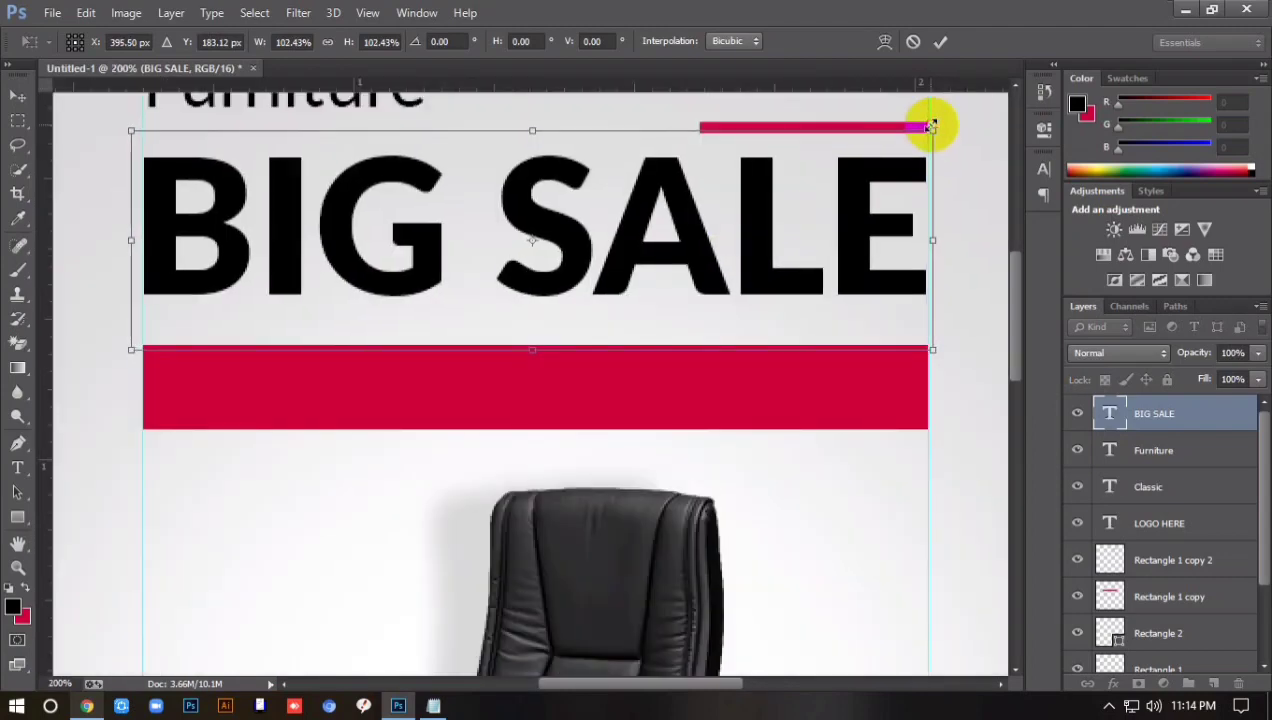
key("Return")
key("ctrl+minus")
key("alt+Tab")
Copy the discount line from the notes and paste it as new text on the red bar.
left_click(795, 287)
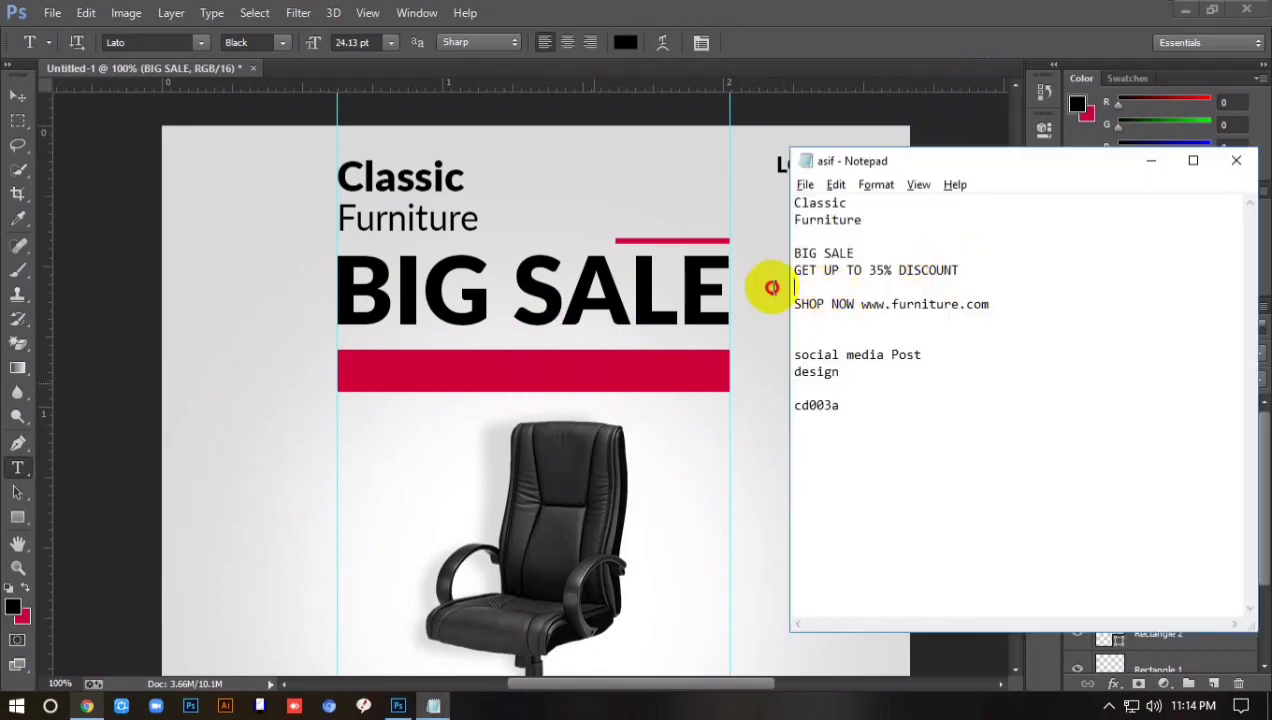
left_click_drag(772, 287, 772, 260)
key("ctrl+c")
key("alt+Tab")
left_click(384, 365)
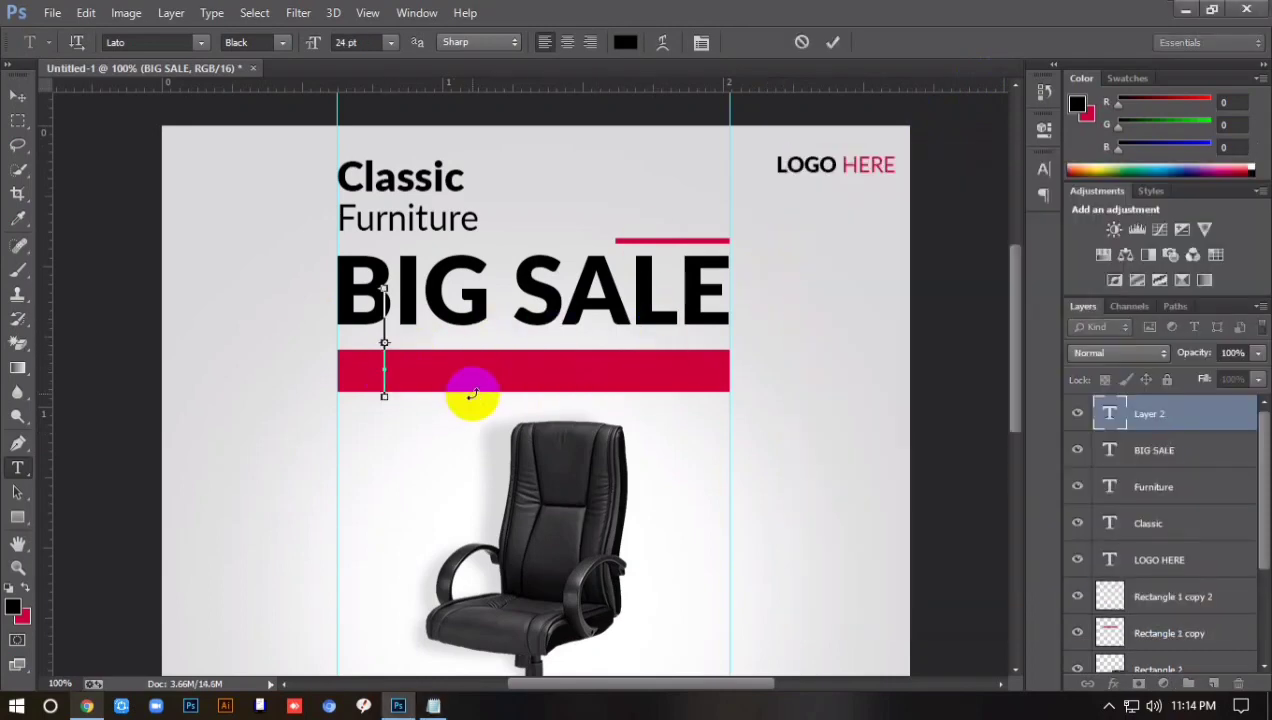
key("ctrl+v")
Set the discount text size to 7 pt.
key("ctrl+a")
left_click(390, 42)
left_click(370, 88)
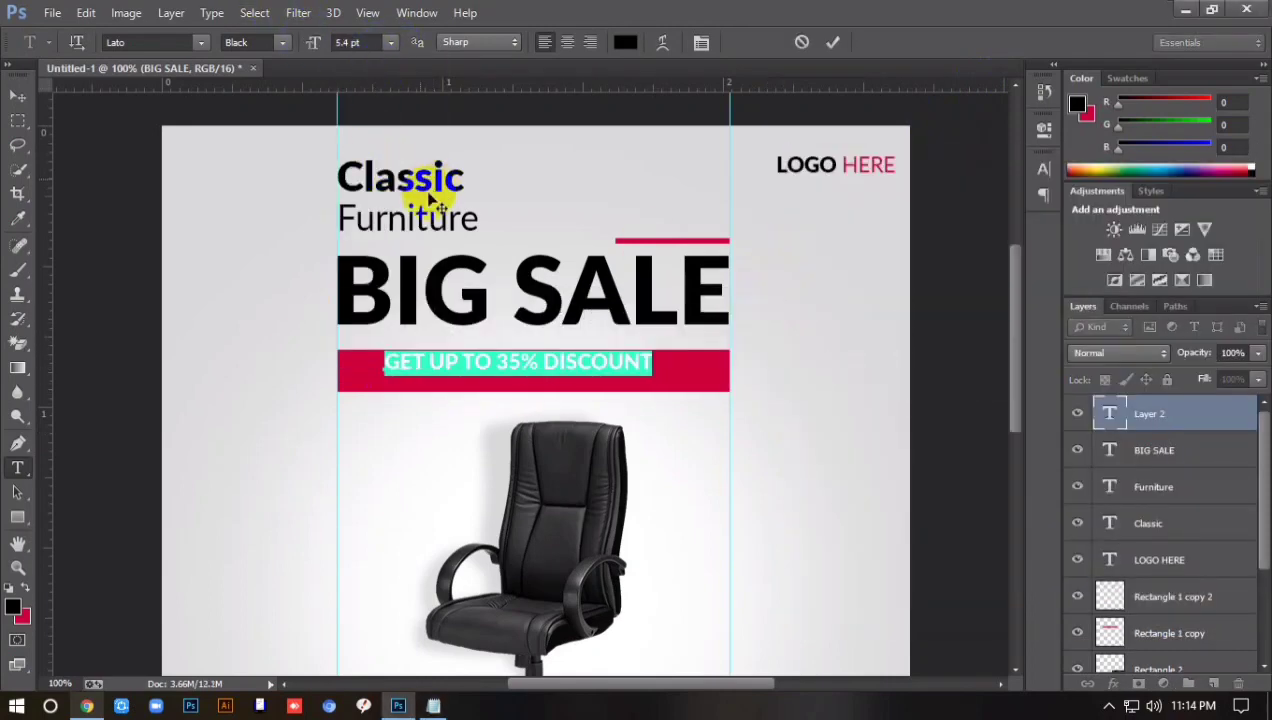
left_click(390, 42)
left_click(370, 88)
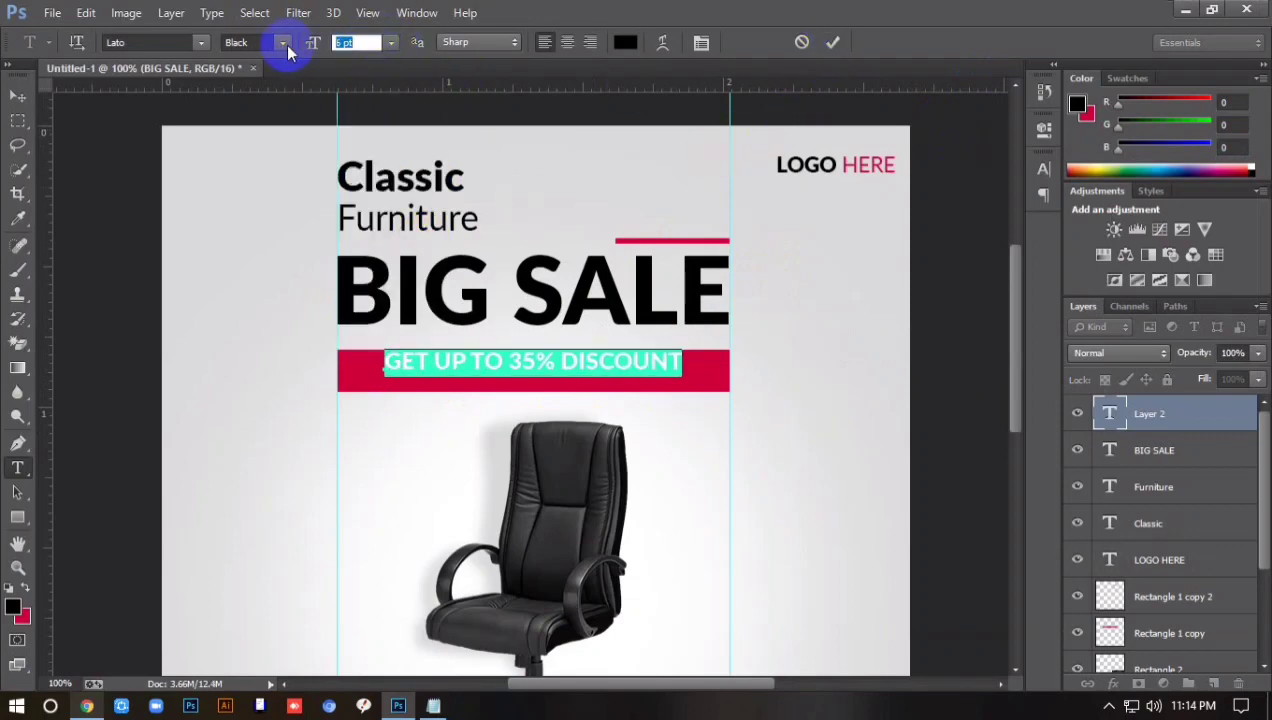
key("Up")
left_click(733, 170)
Make the discount text Regular style and white.
triple_click(477, 360)
left_click(280, 43)
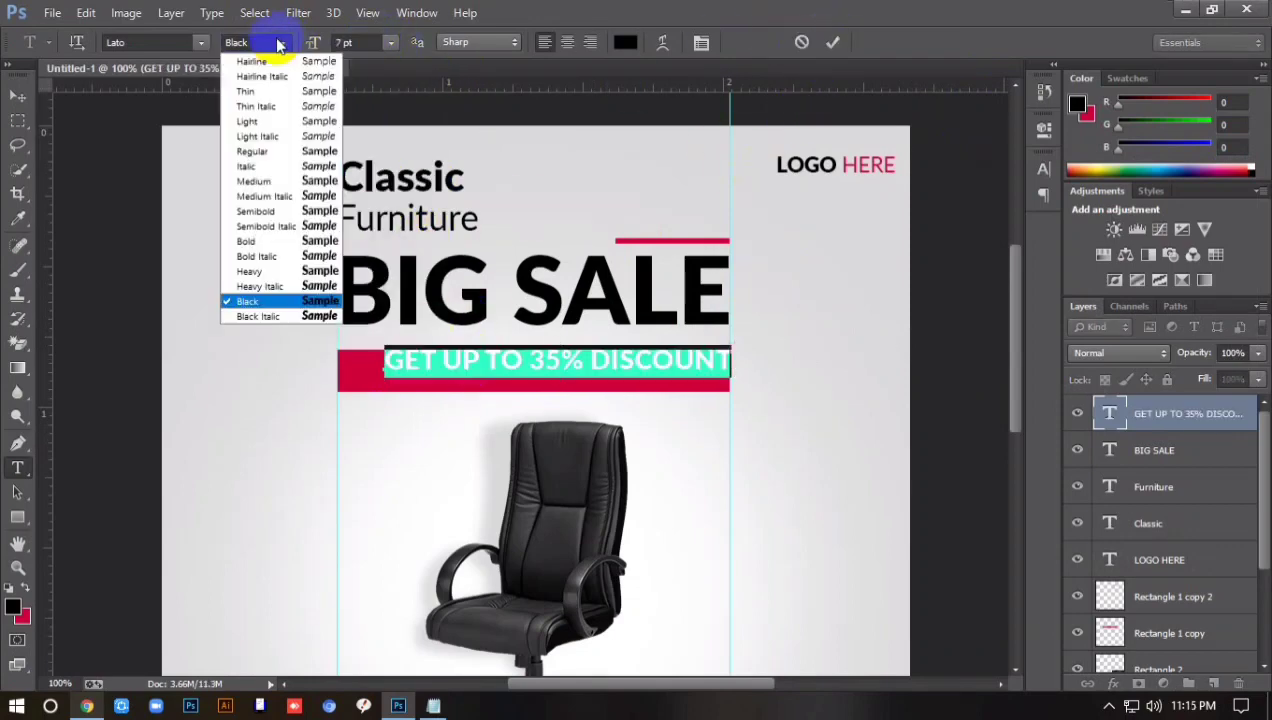
left_click(252, 151)
left_click(540, 514)
triple_click(465, 361)
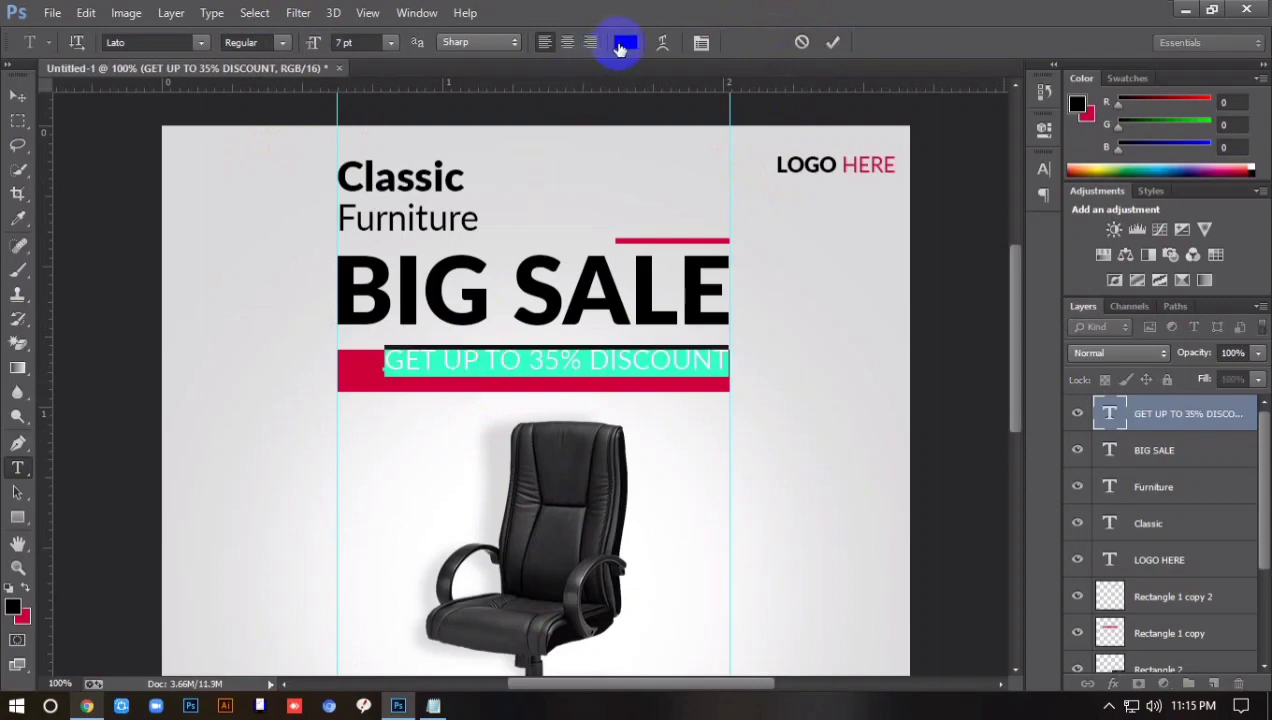
left_click(622, 43)
left_click(401, 172)
left_click(815, 157)
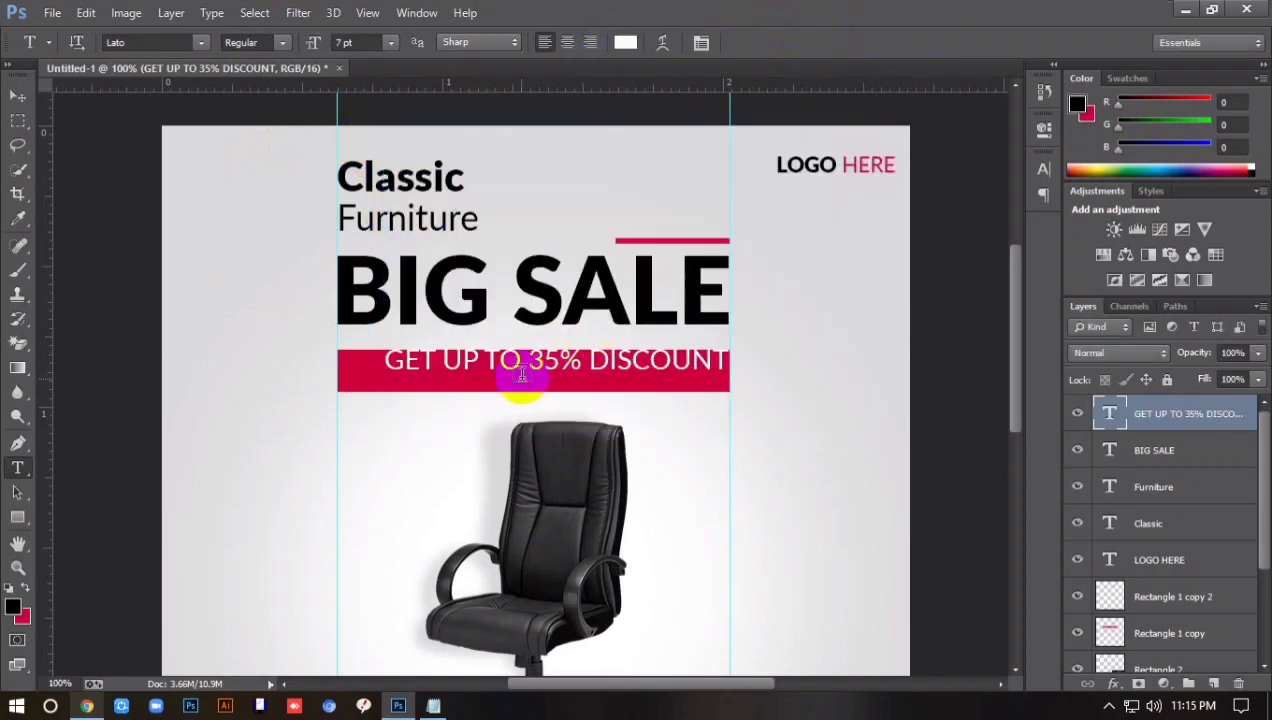
Move the discount text so it sits neatly inside the red bar.
key("ctrl+t")
left_click_drag(531, 366, 502, 375)
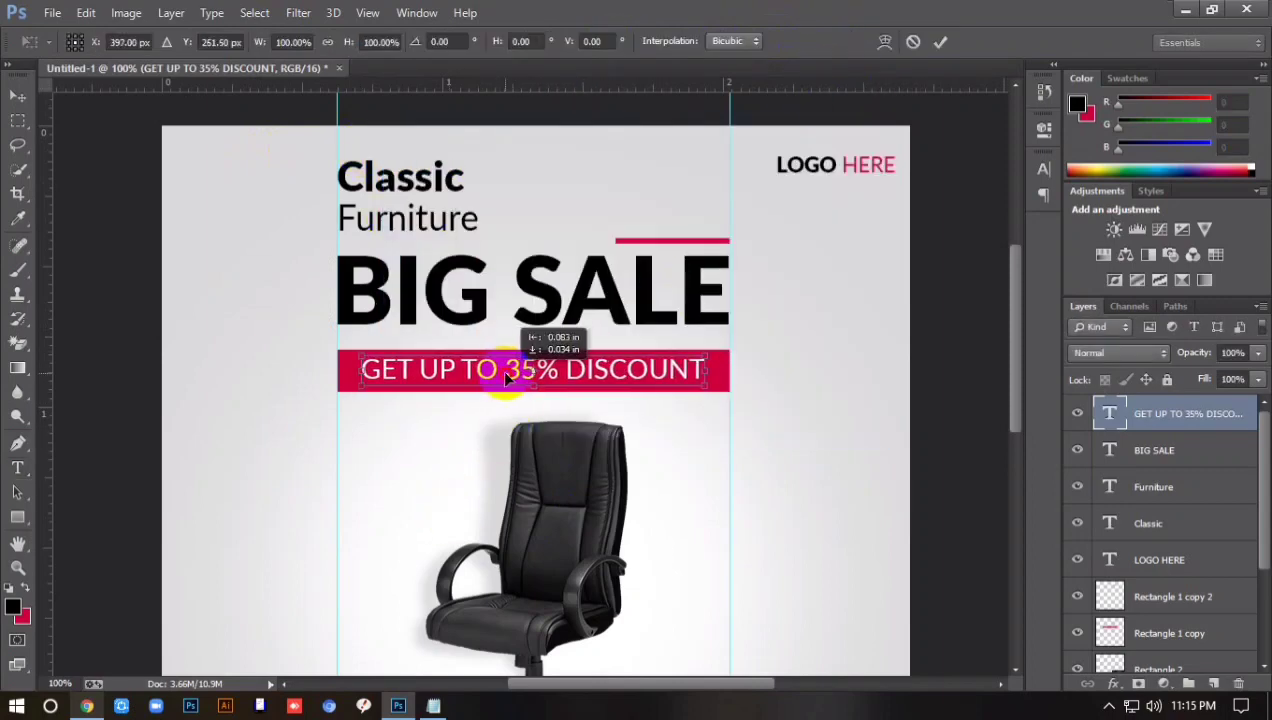
key("Return")
key("ctrl+minus")
key("ctrl+plus")
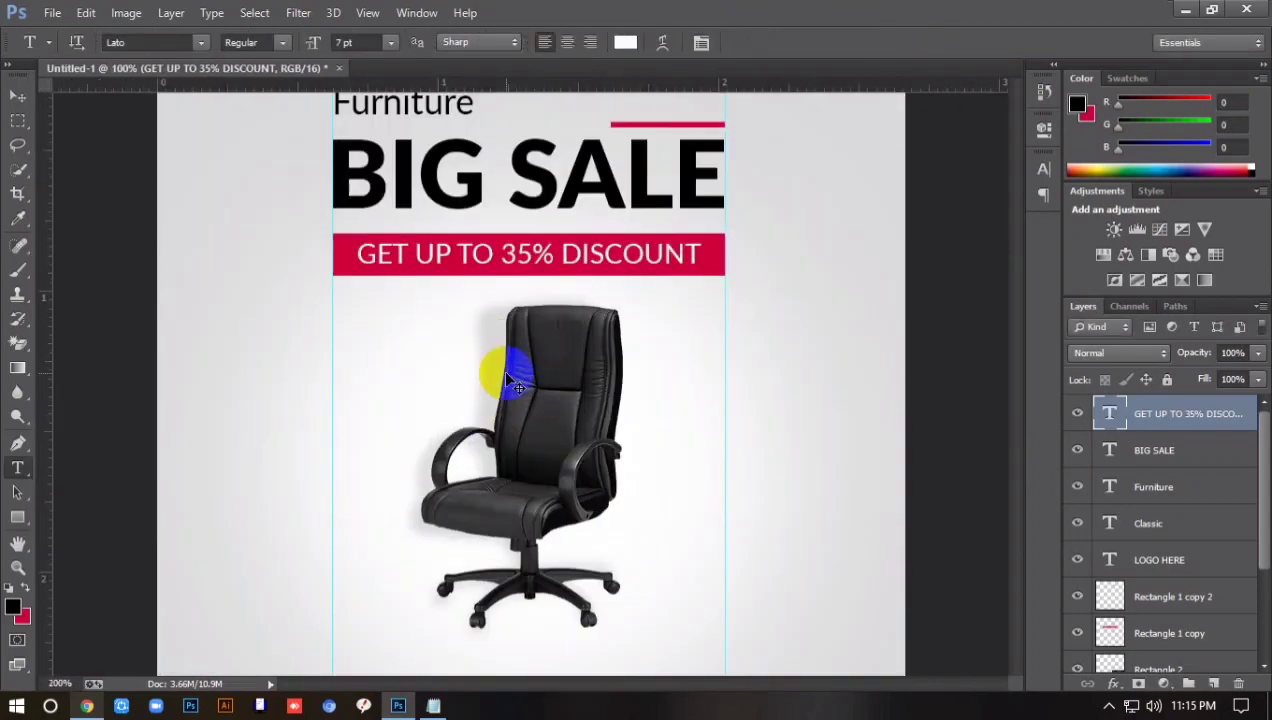
key("ctrl+plus")
key("ctrl+minus")
left_click(382, 207)
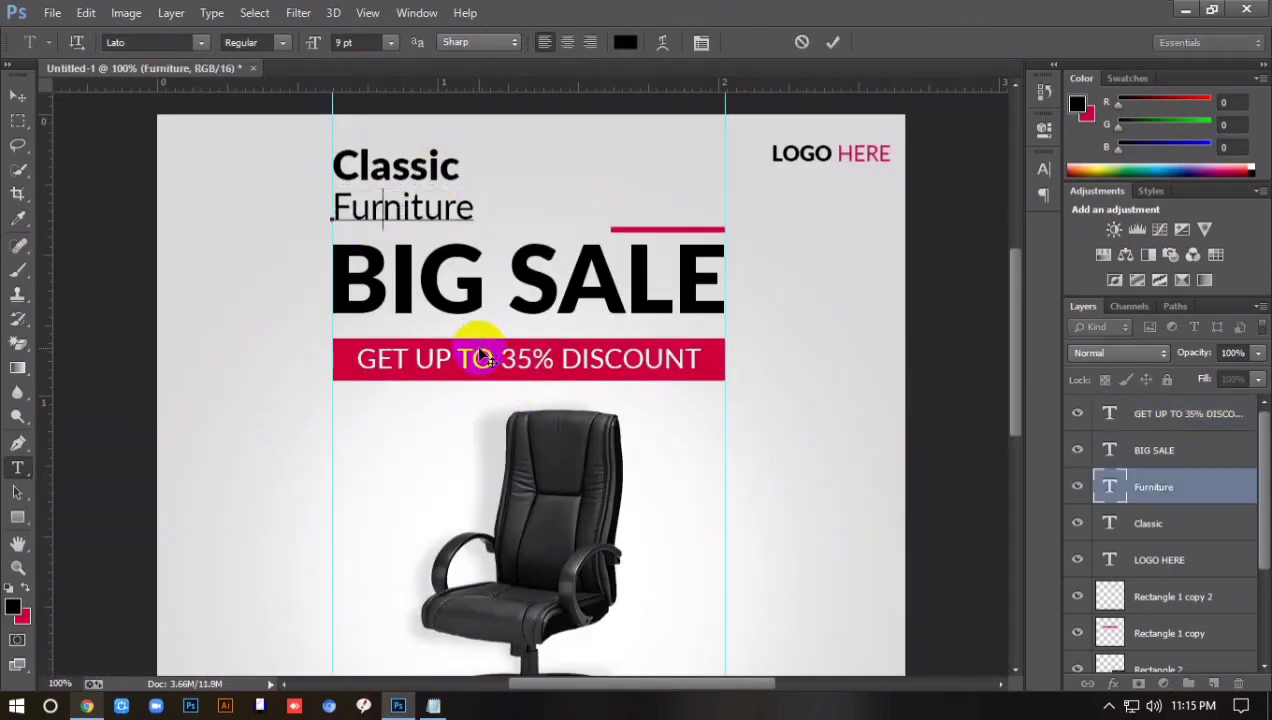
Enlarge the Furniture text to about 135%.
key("ctrl+t")
mouse_move(489, 176)
left_mouse_down()
mouse_move(490, 220)
mouse_move(583, 180)
left_mouse_up()
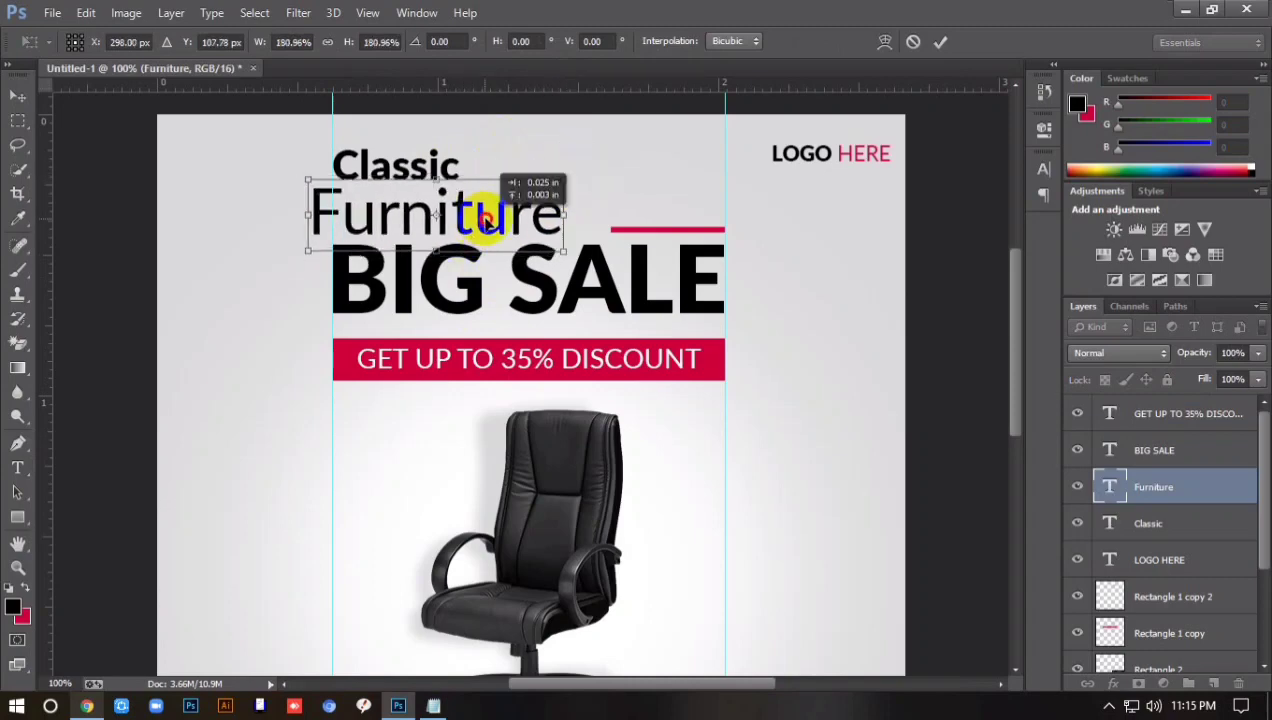
key("Return")
key("t")
Enlarge the Classic text to about 156%.
left_click(412, 166)
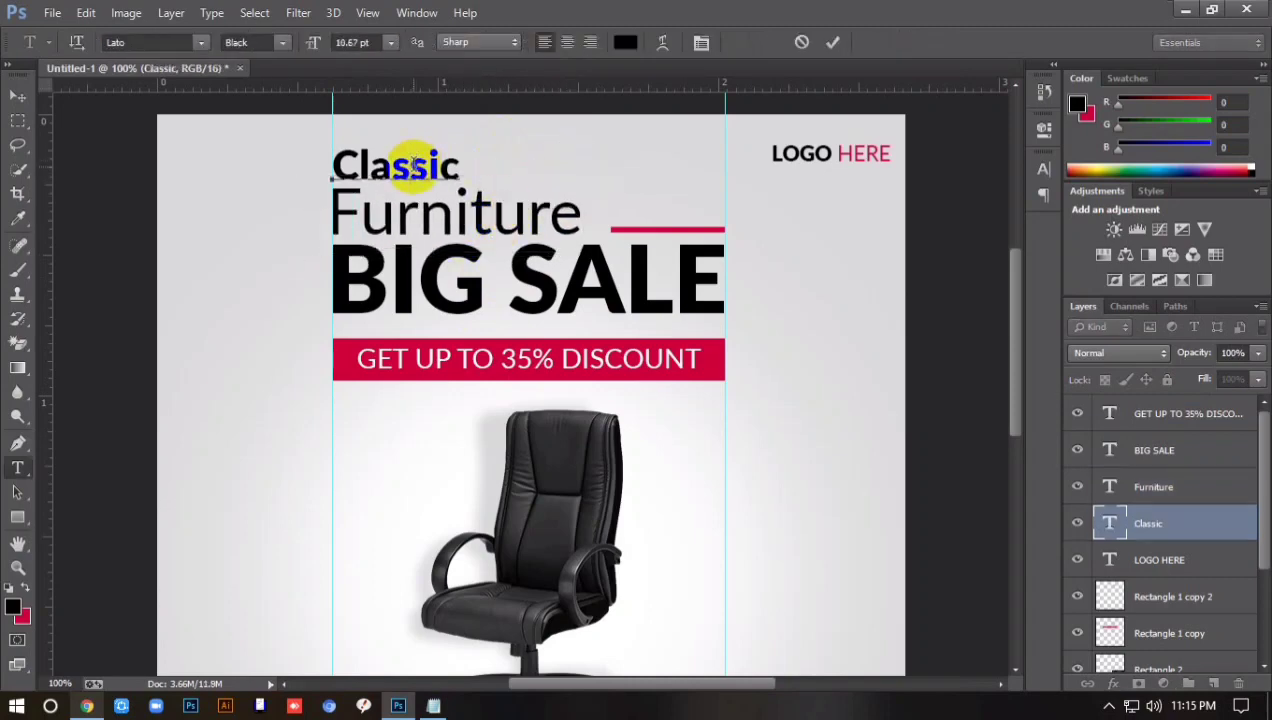
key("ctrl+t")
left_click(995, 157)
key("ctrl+t")
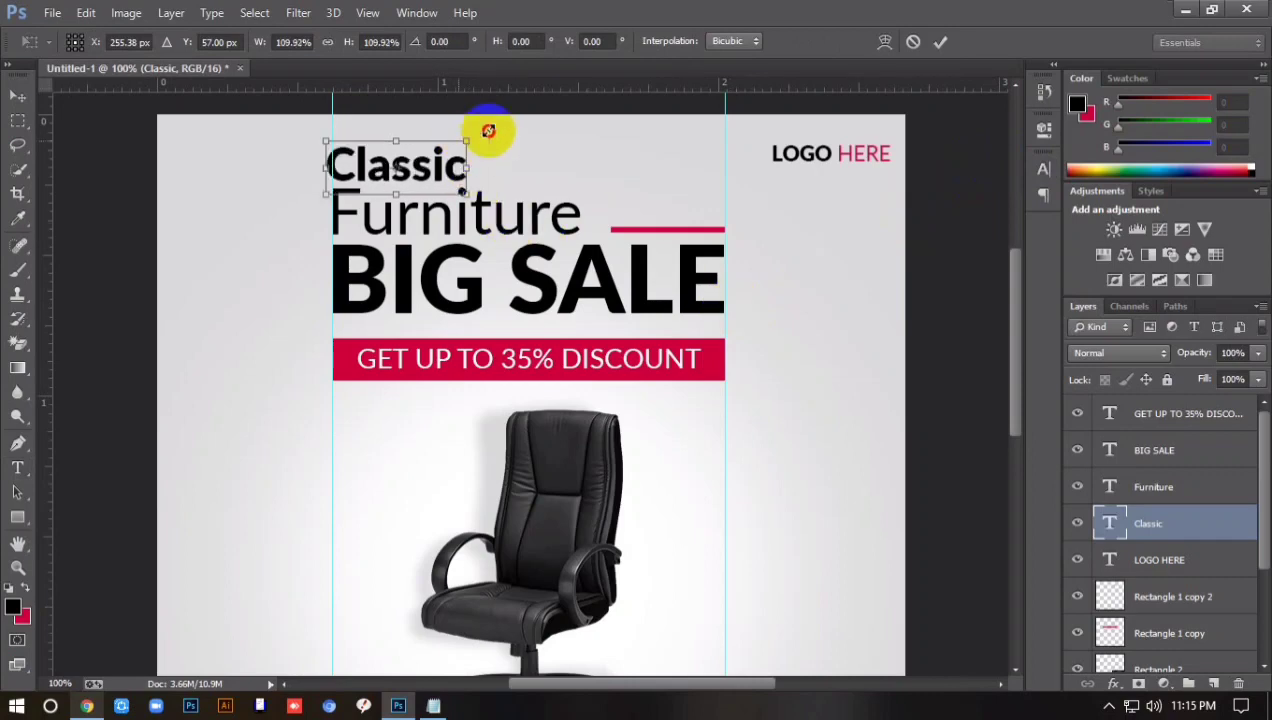
left_click_drag(488, 128, 530, 125)
left_click_drag(460, 150, 483, 168)
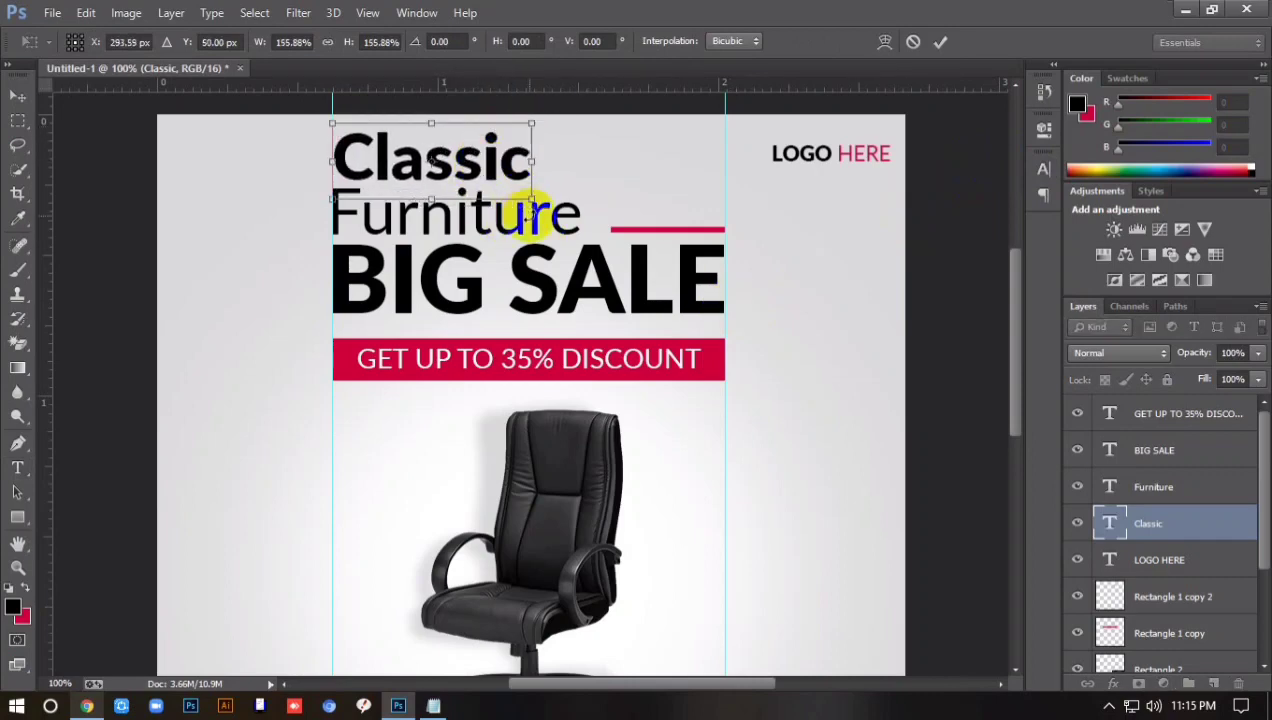
key("Return")
Enlarge BIG SALE and shift it down slightly.
left_click(523, 285)
key("ctrl+t")
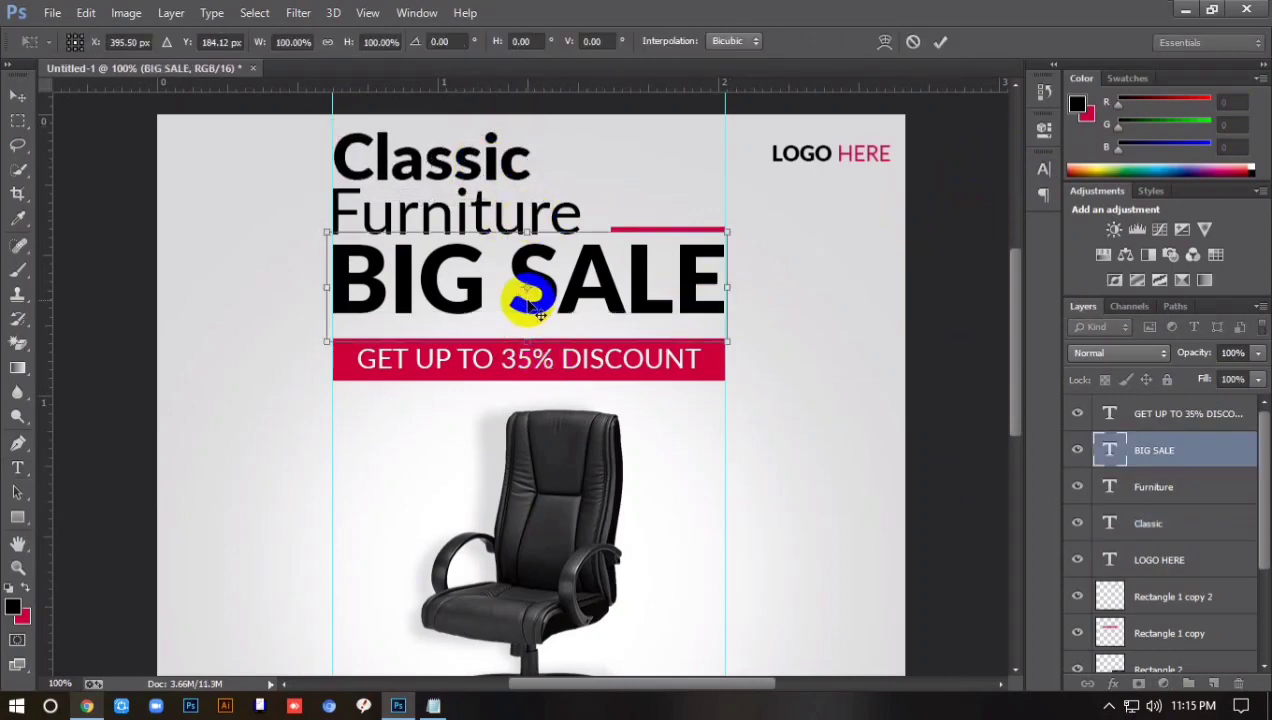
left_click_drag(527, 341, 527, 352)
key("Return")
key("t")
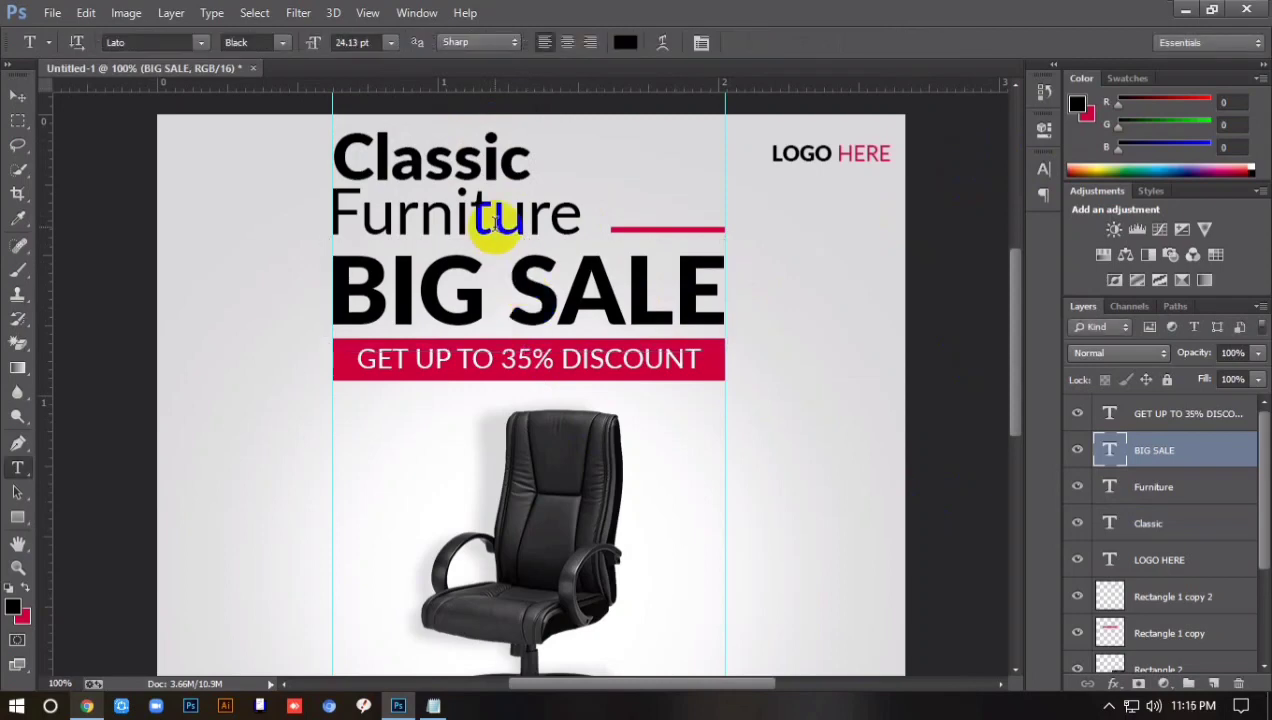
left_click(493, 222)
key("Escape")
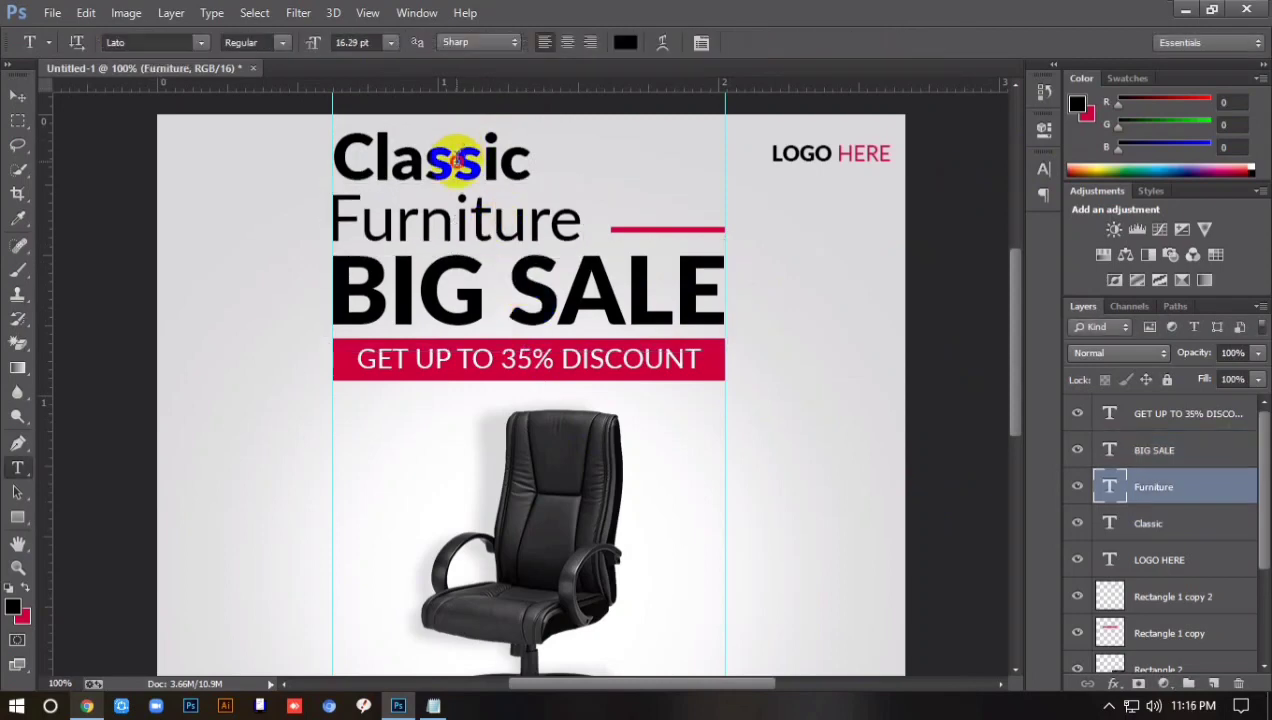
left_click(455, 160)
key("Escape")
Stretch the red line leftward so it reaches the end of Furniture.
left_click(1135, 597)
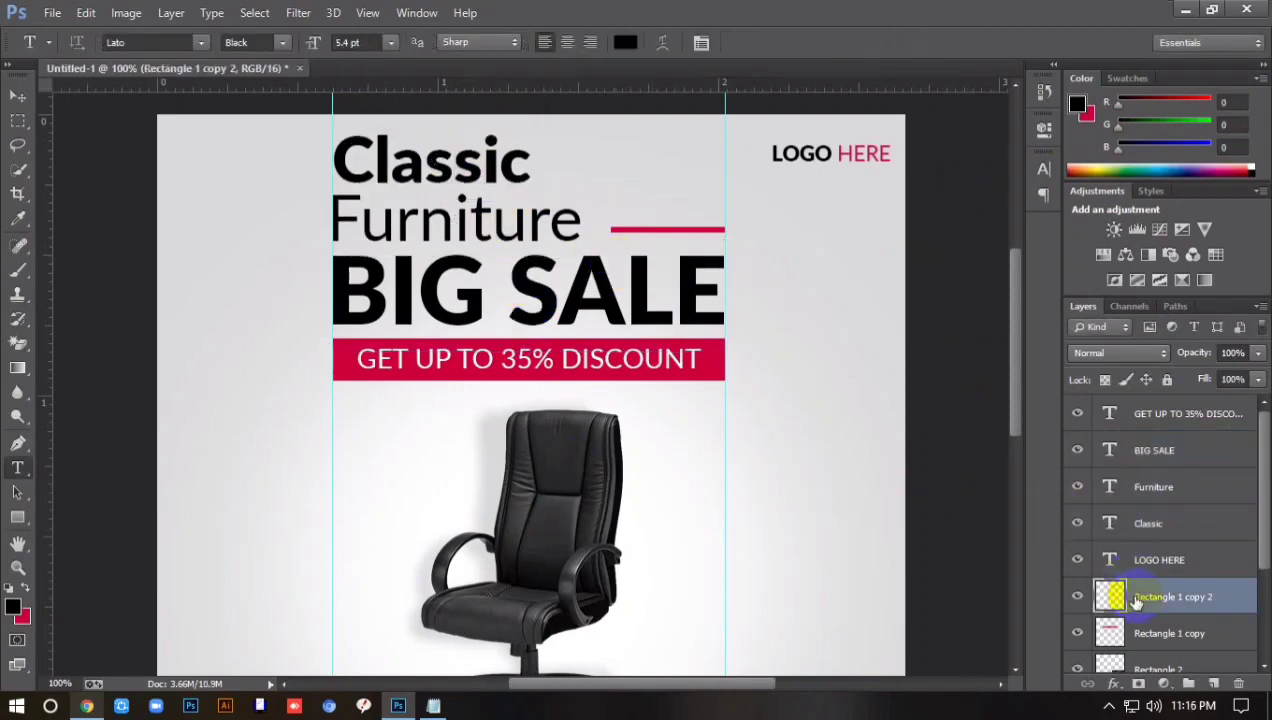
key("ctrl+t")
left_click_drag(610, 229, 582, 220)
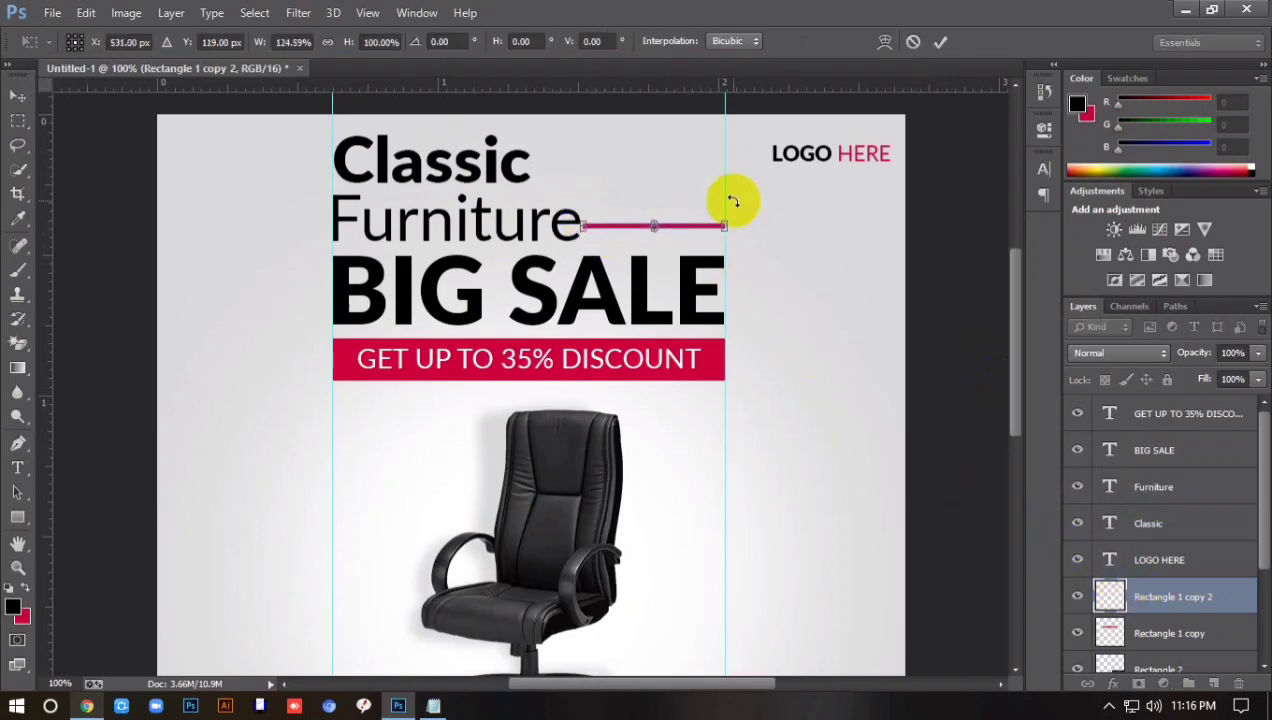
key("Return")
key("ctrl+minus")
key("alt+Tab")
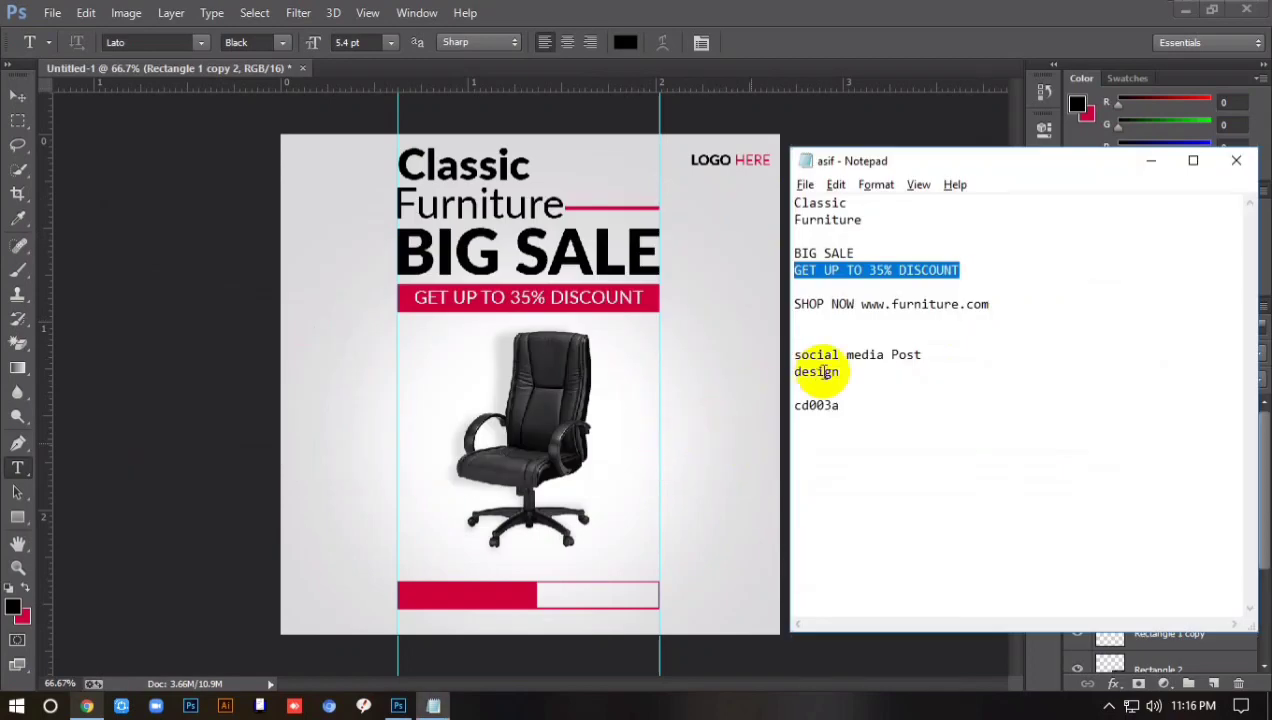
Copy 'SHOP NOW' from the notes and start a text box in the red bar.
double_click(843, 304)
left_click_drag(855, 304, 796, 304)
left_click(616, 502)
left_click(434, 598)
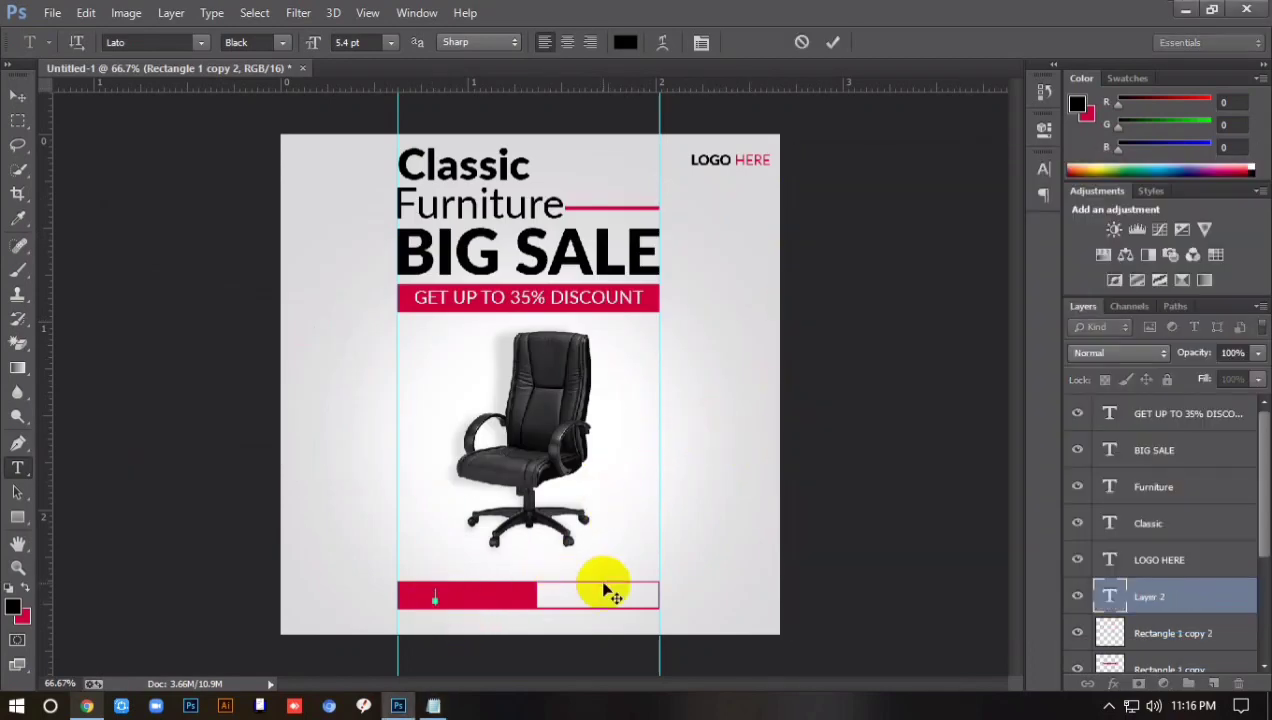
Paste the SHOP NOW text and colour it white.
key("ctrl+a")
left_click(625, 42)
left_click_drag(463, 187, 380, 150)
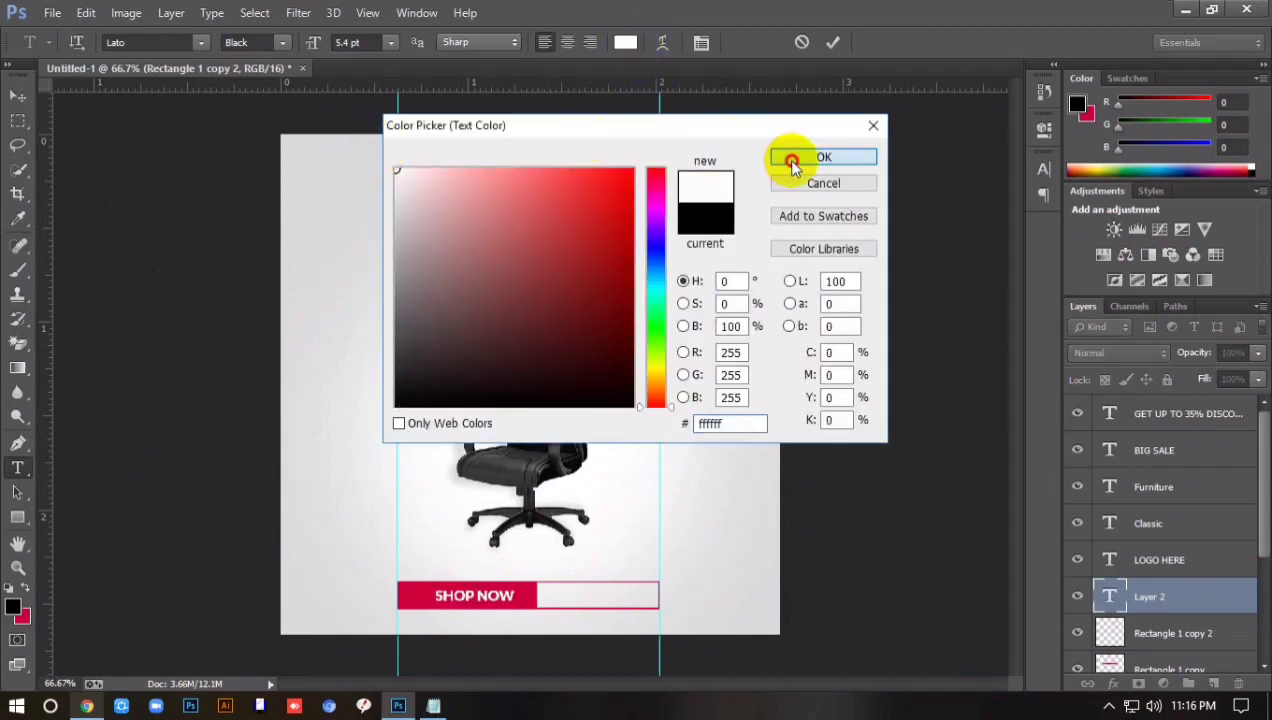
left_click(792, 158)
Set SHOP NOW to the Heavy font style at 10 pt.
left_click(240, 42)
left_click(278, 272)
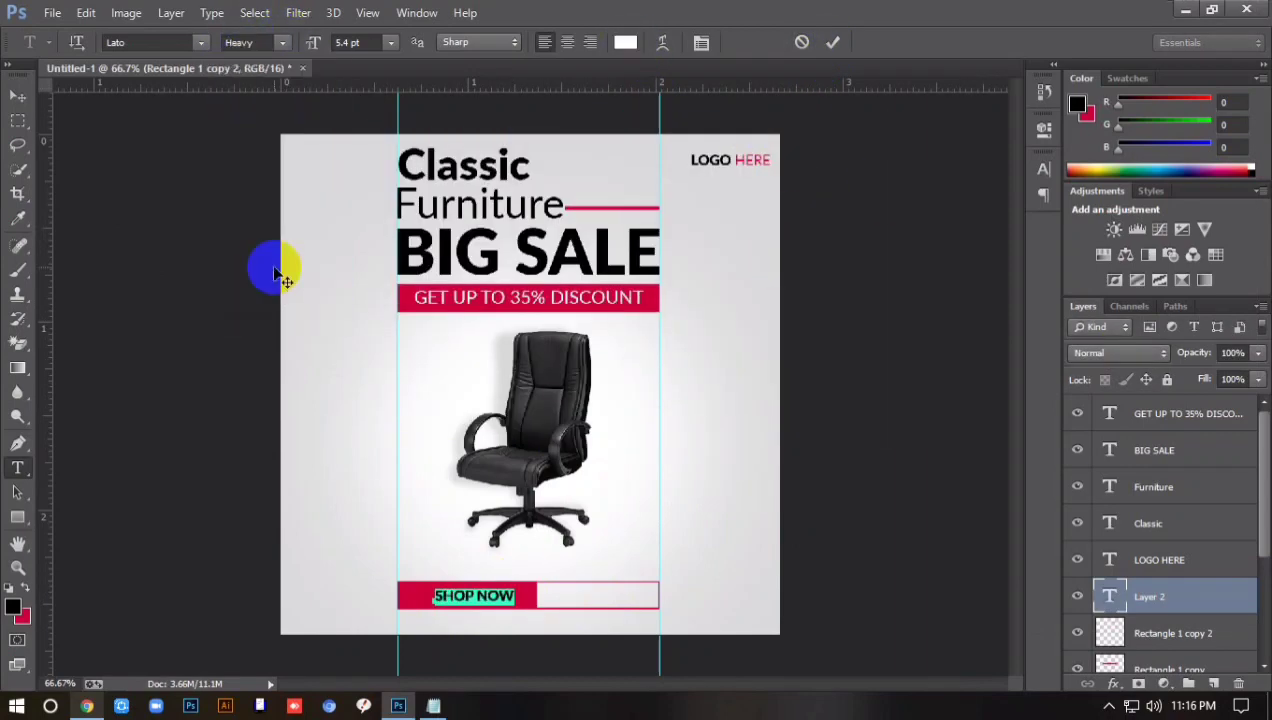
left_click(390, 42)
left_click(398, 188)
left_click(390, 42)
left_click(370, 162)
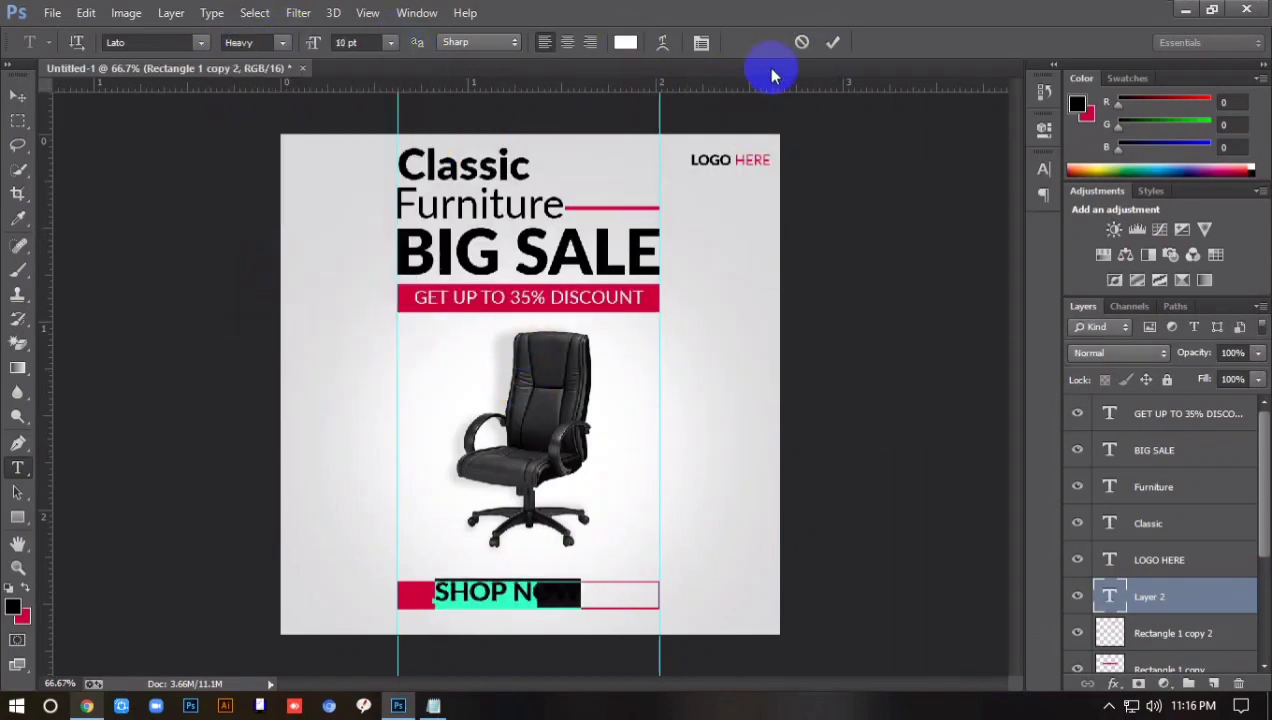
left_click(833, 42)
Scale and position SHOP NOW inside the red block with Free Transform.
left_click(17, 96)
key("ctrl+plus")
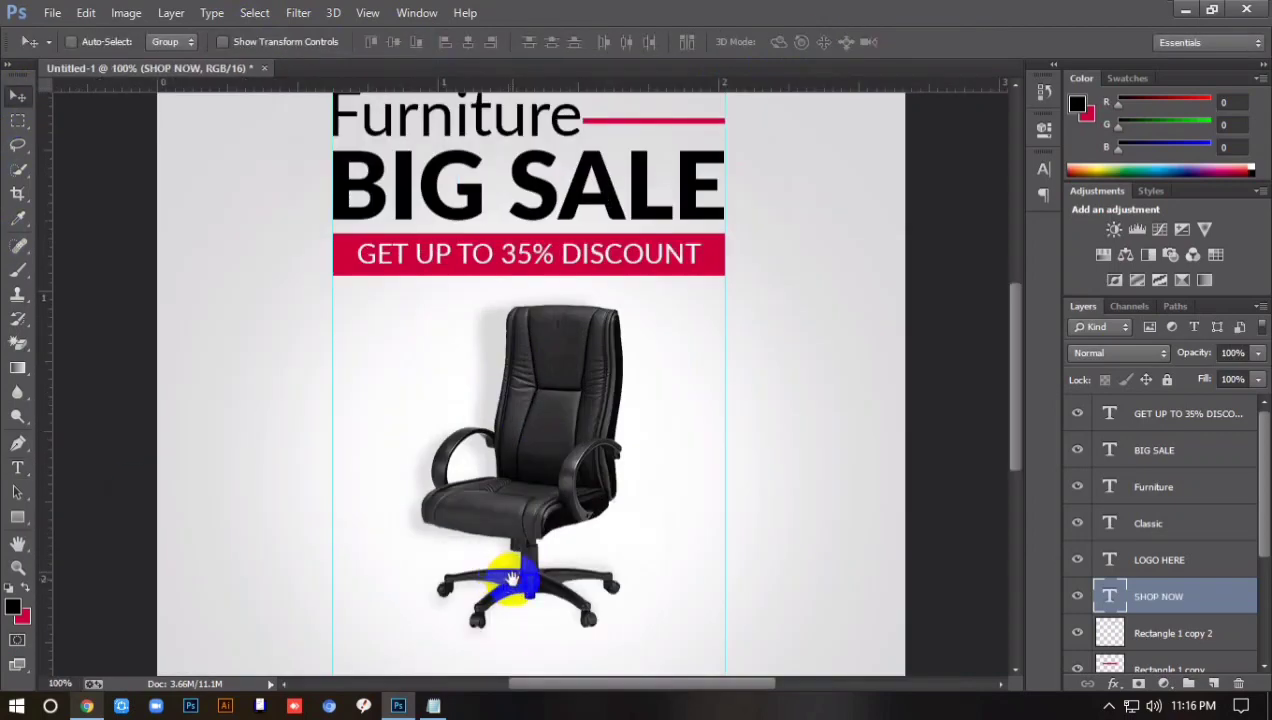
scroll(510, 578, "down", 5)
key("ctrl+t")
left_click_drag(562, 426, 471, 451)
key("Return")
key("alt+Tab")
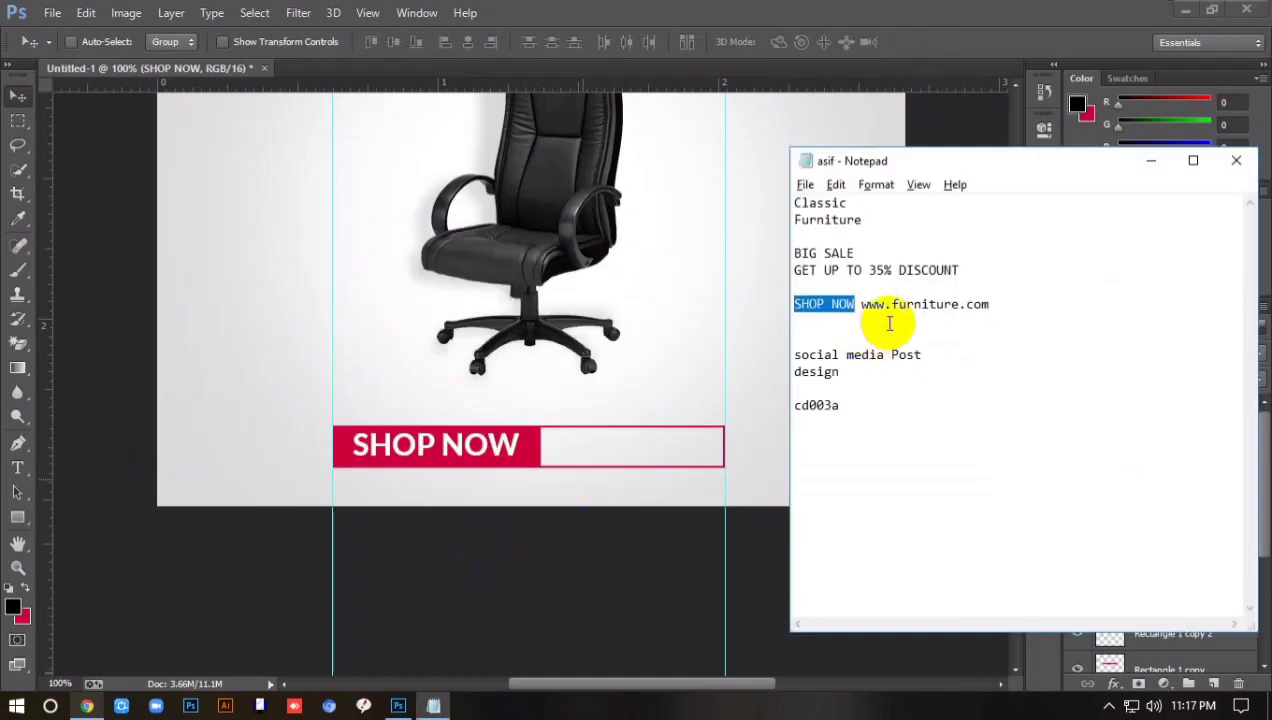
double_click(937, 304)
left_click(752, 400)
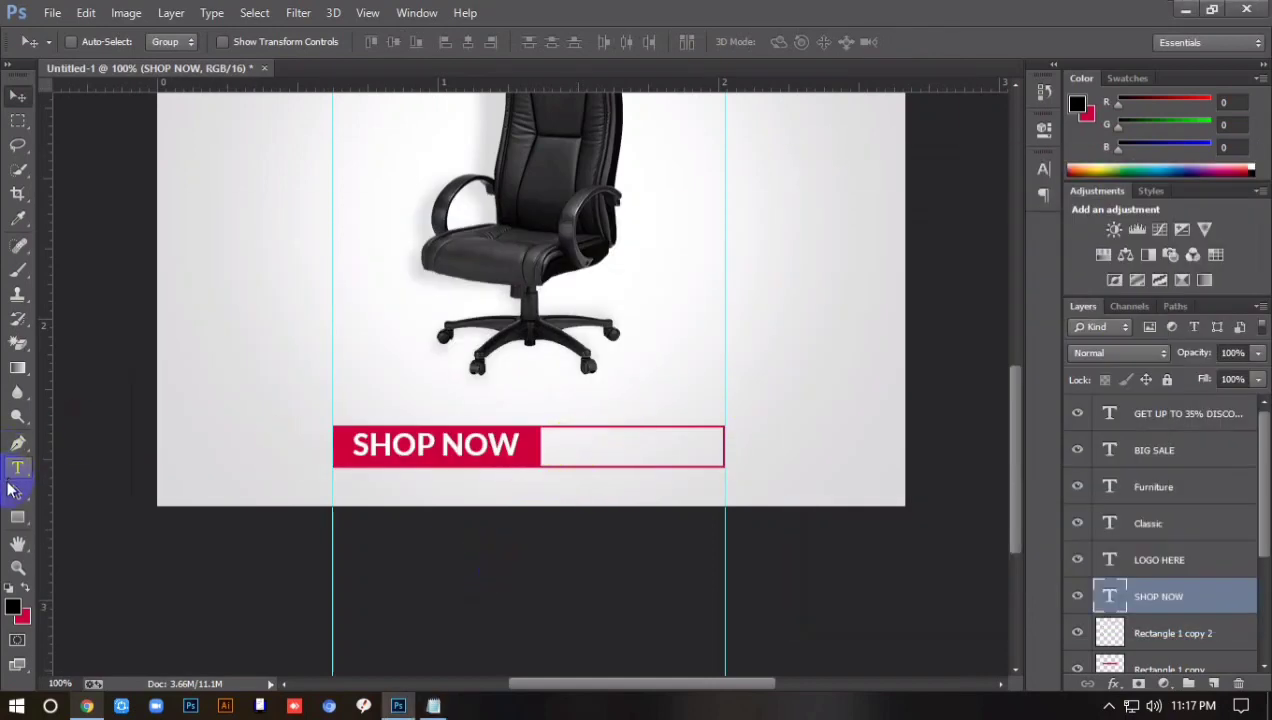
left_click(17, 467)
left_click(568, 448)
key("ctrl+v")
Set the web address to Regular style at about 5.4 pt.
key("ctrl+a")
left_click(275, 41)
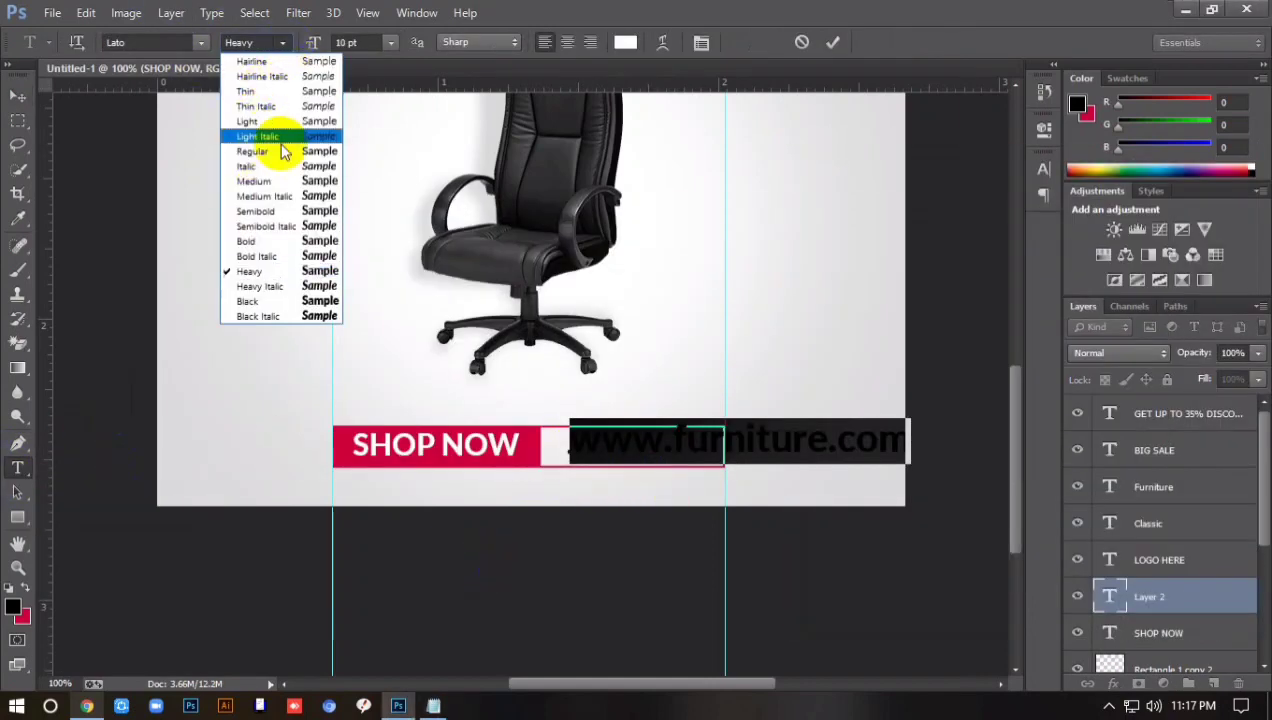
left_click(283, 150)
key("ctrl+shift+comma")
key("ctrl+shift+comma")
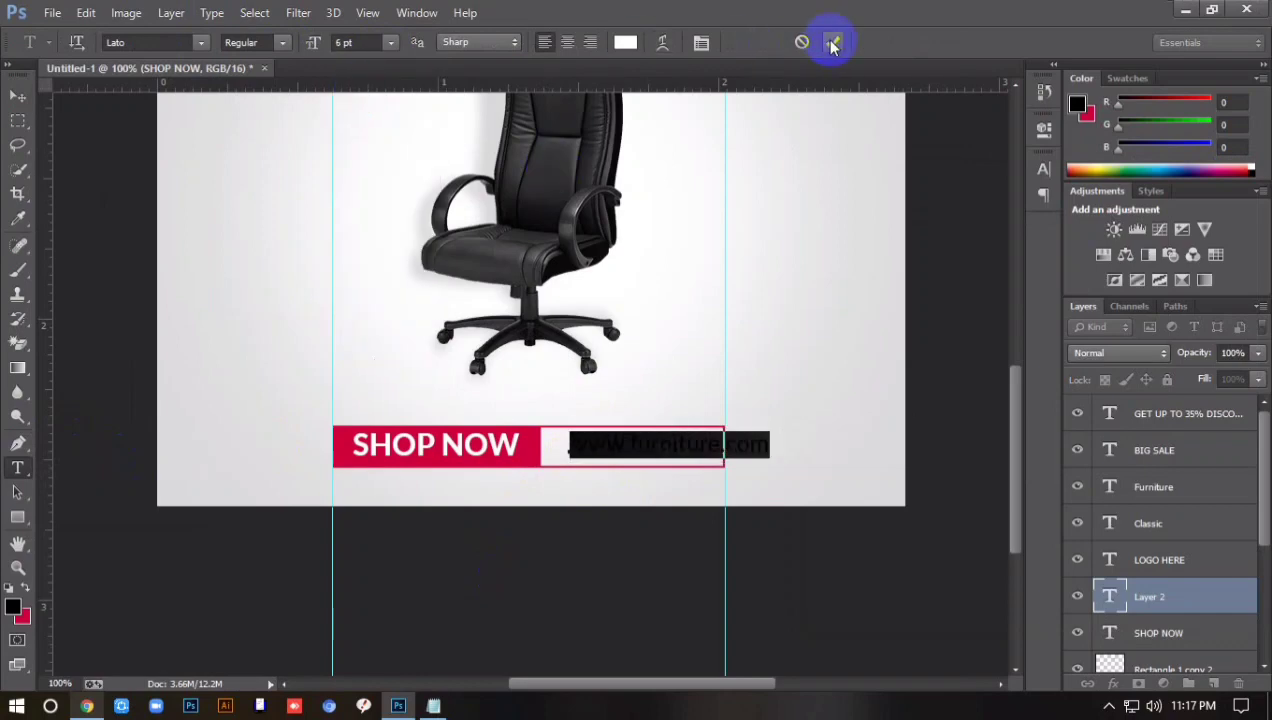
left_click(390, 42)
left_click(369, 62)
Zoom in on the bottom bar and colour the web address text red.
left_click(17, 568)
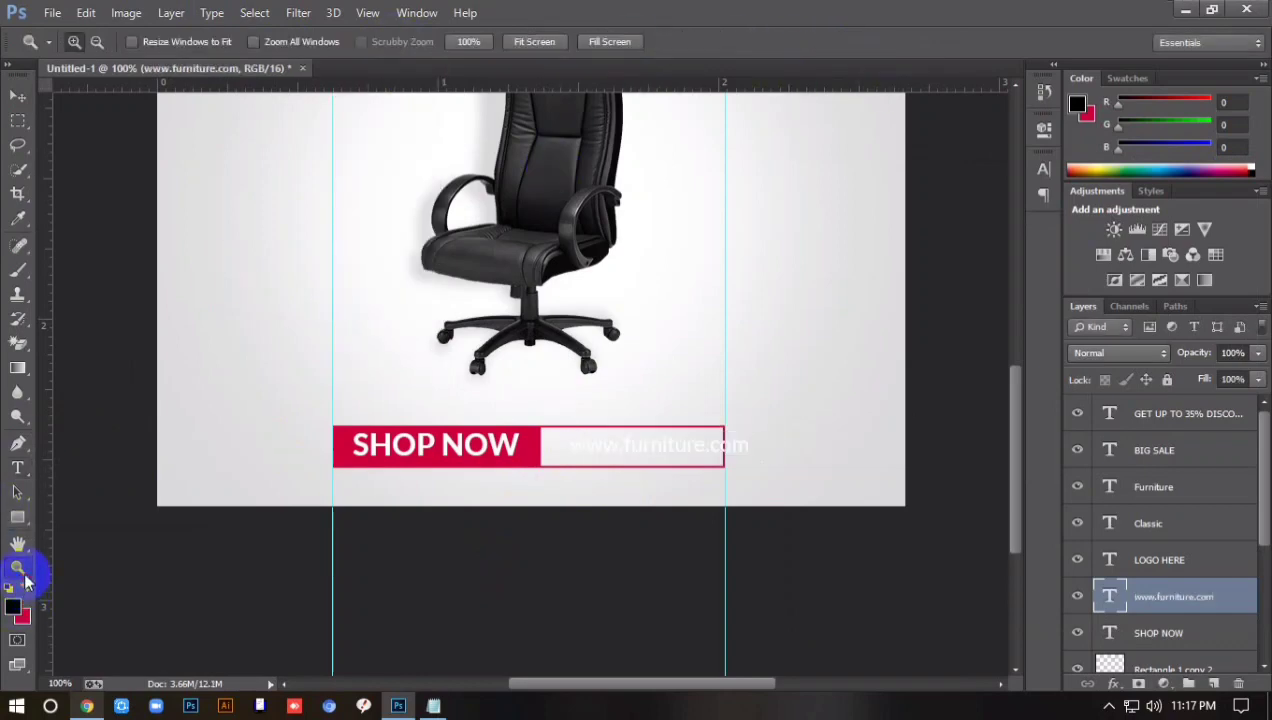
left_click(640, 456)
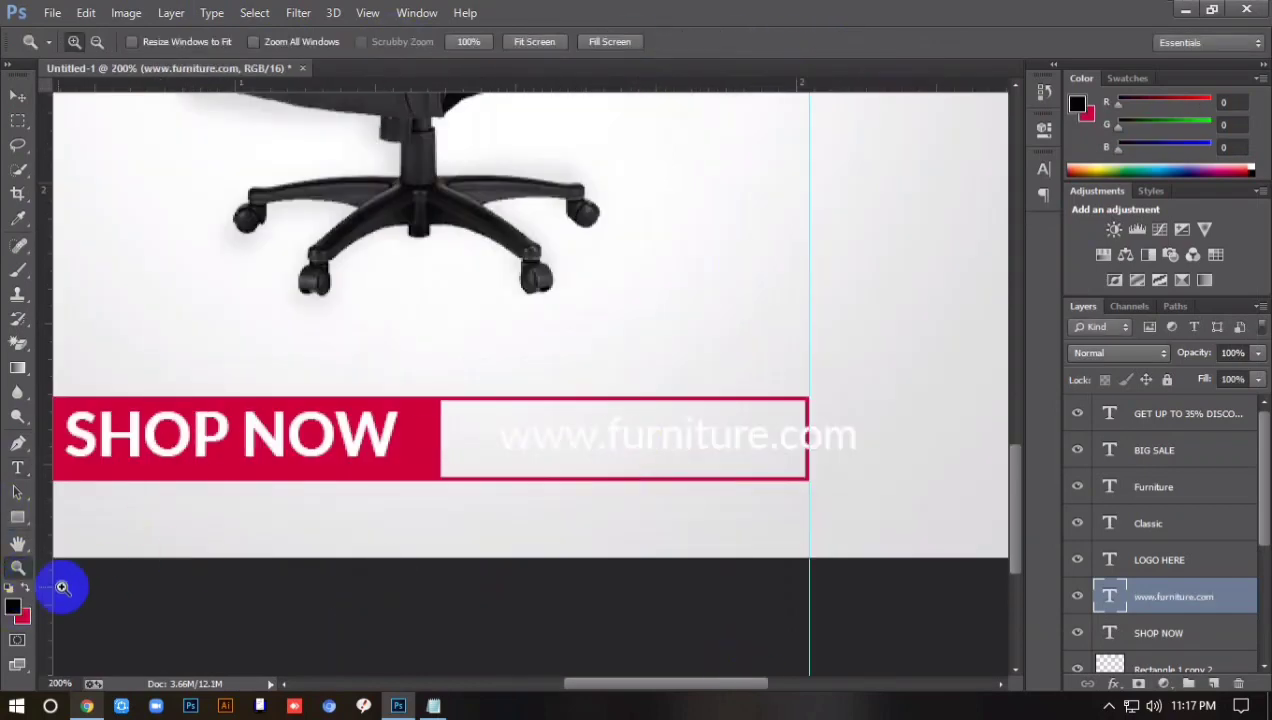
left_click(17, 468)
left_click(767, 434)
key("ctrl+a")
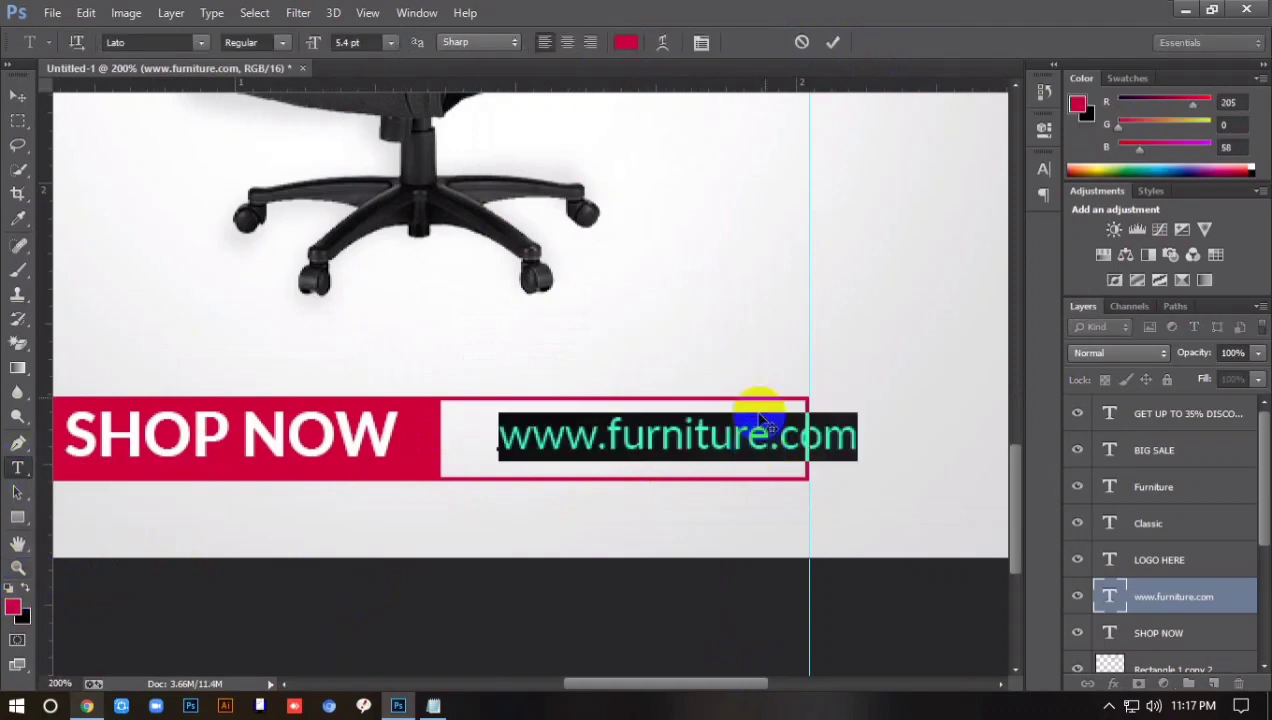
key("alt+BackSpace")
key("ctrl+Return")
Move the web address left within the white bar, then select the white bar rectangle.
key("ctrl+t")
left_click_drag(659, 440, 598, 449)
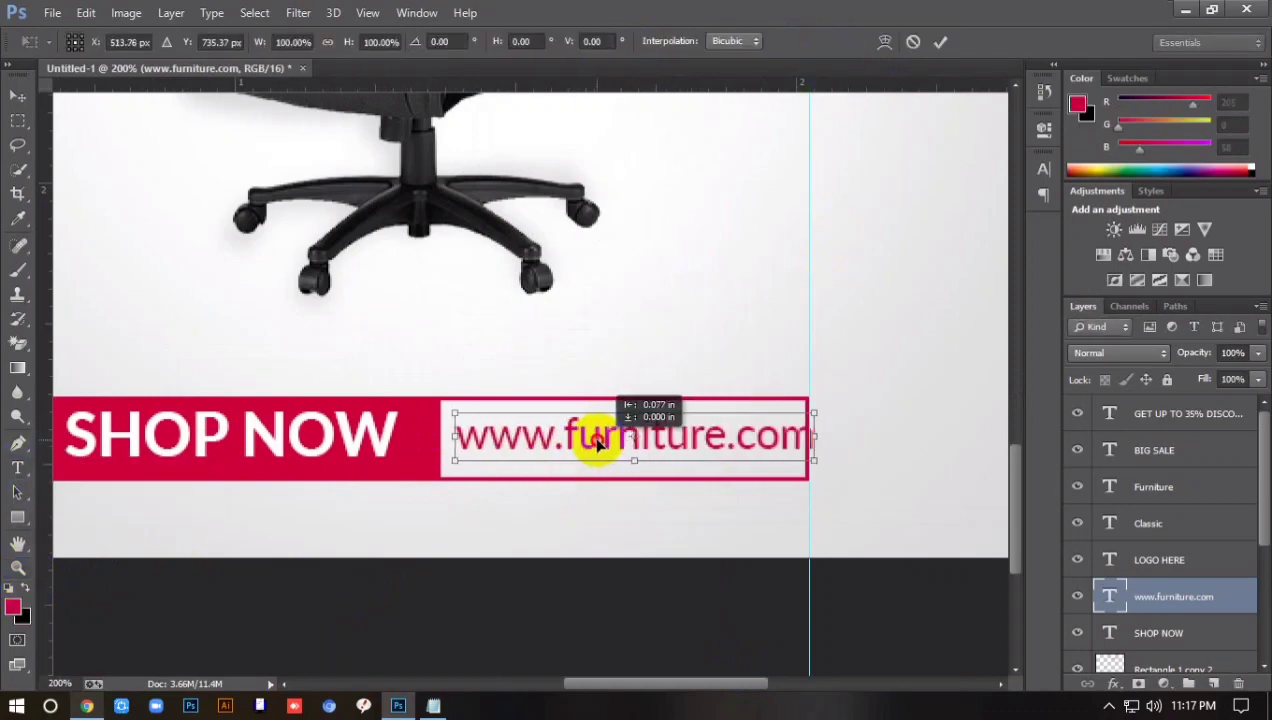
left_click(943, 40)
scroll(1147, 575, "down", 3)
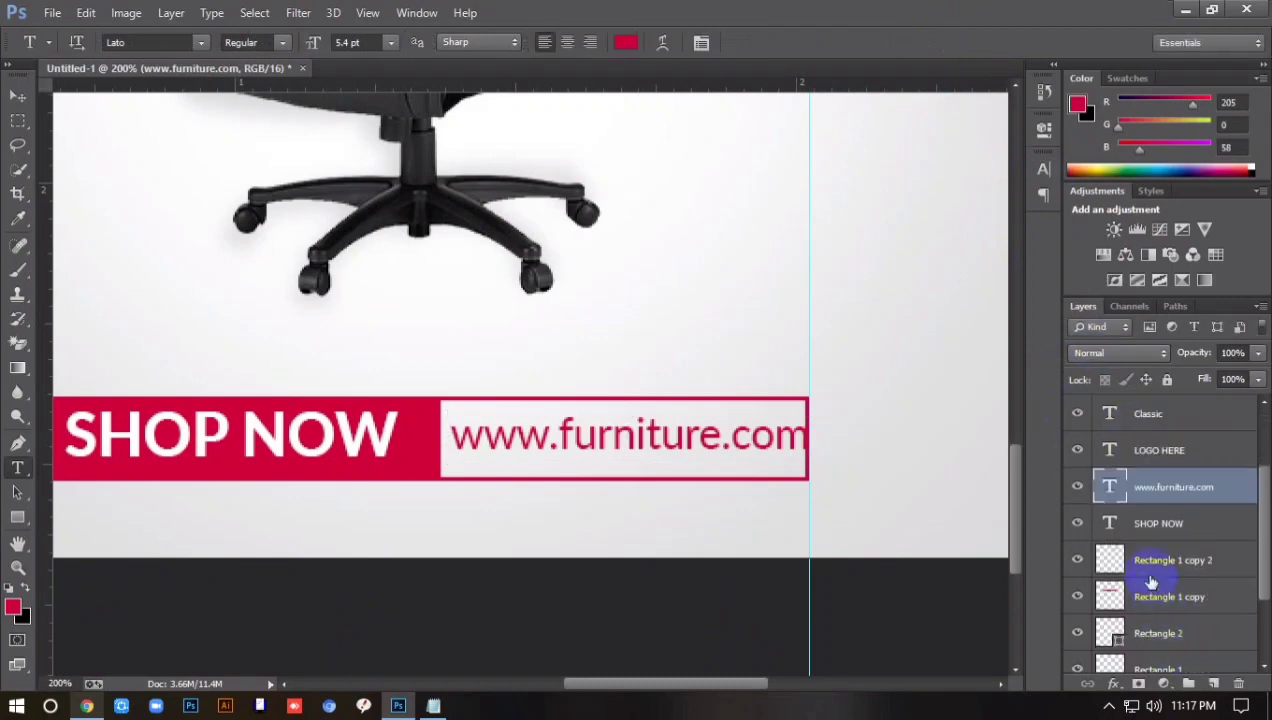
scroll(1147, 613, "down", 2)
left_click(1147, 525)
key("ctrl+t")
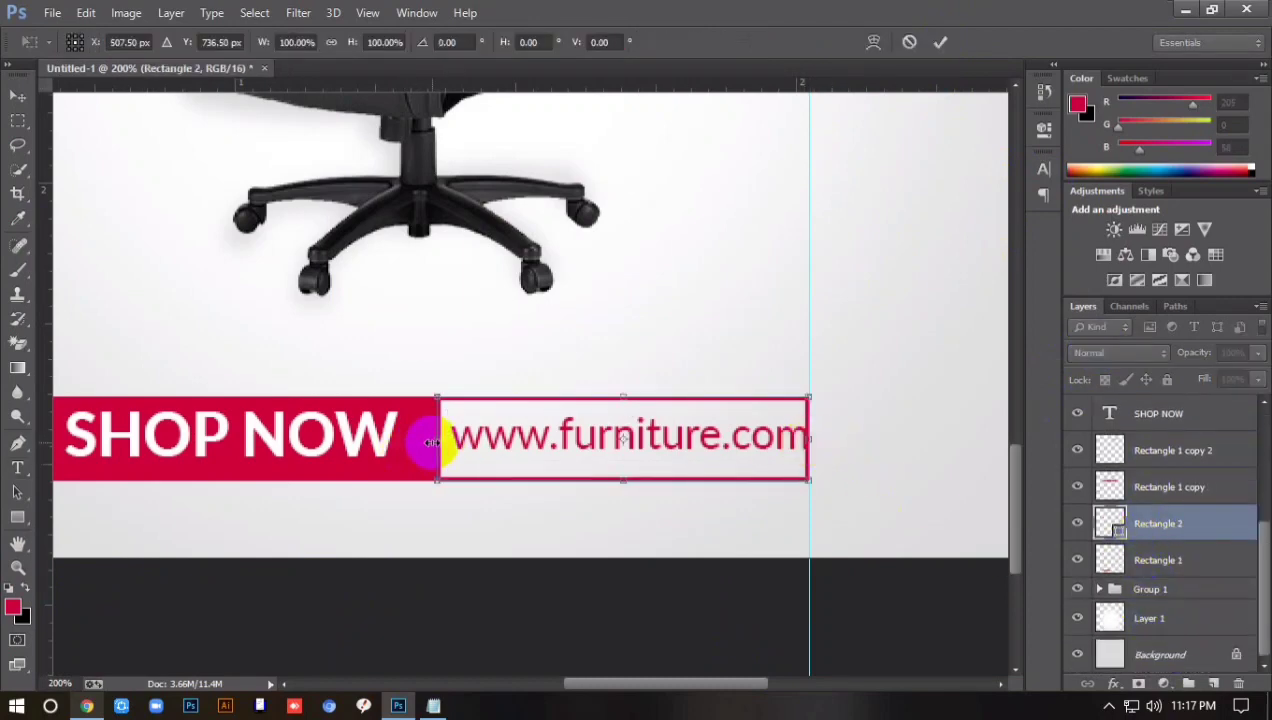
Discard the white bar resize and slightly resize the red SHOP NOW block.
left_click_drag(431, 441, 413, 441)
key("Escape")
key("t")
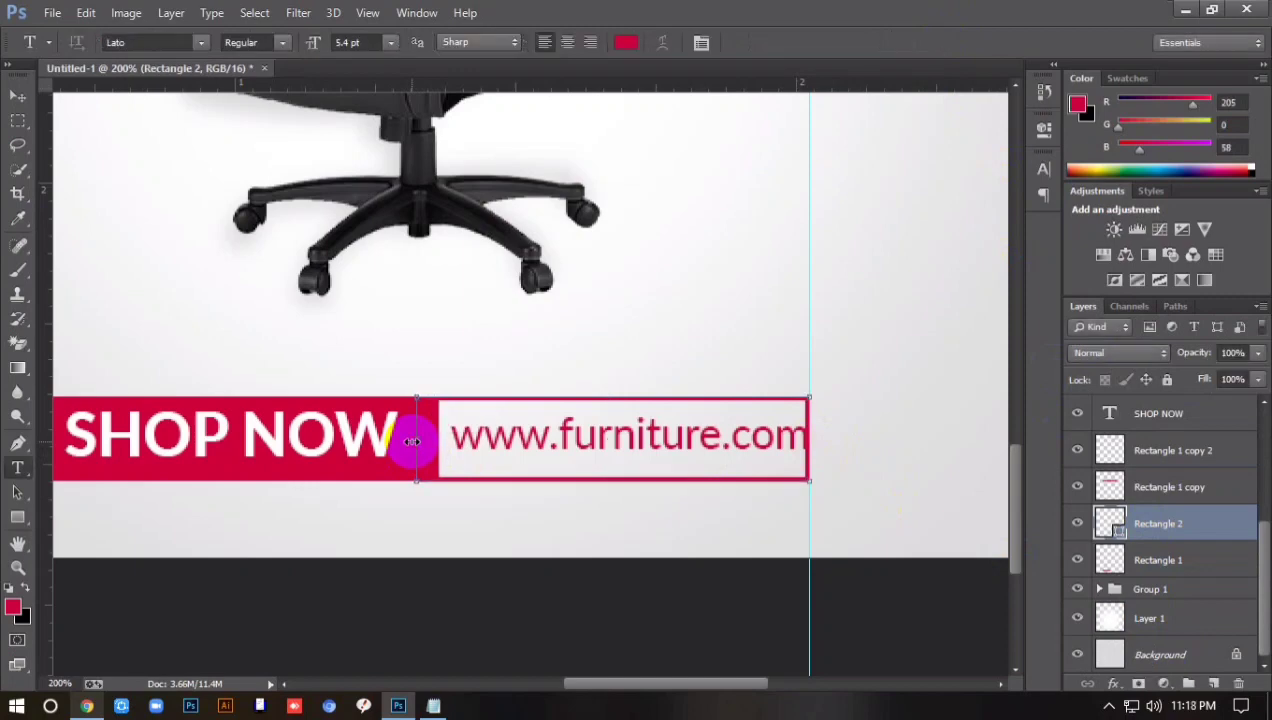
left_click(1158, 560)
key("ctrl+t")
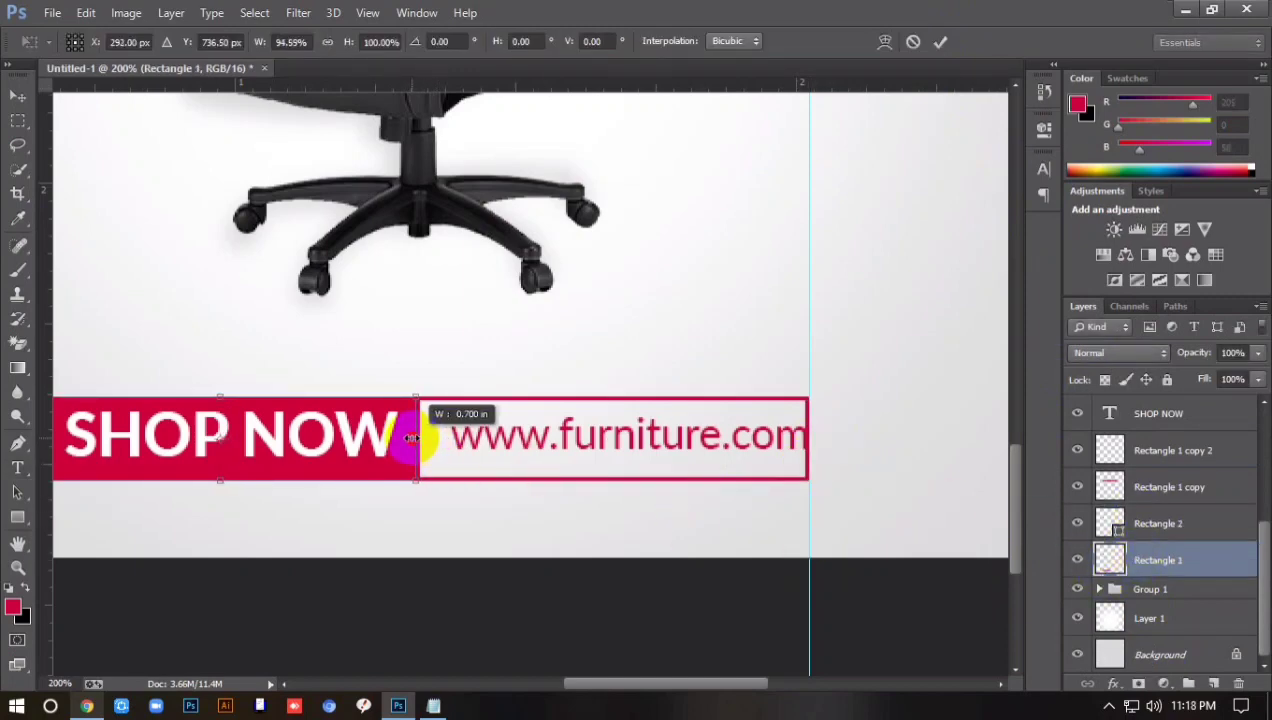
left_click_drag(416, 438, 418, 438)
key("Return")
scroll(1178, 488, "up", 3)
left_click(1188, 413)
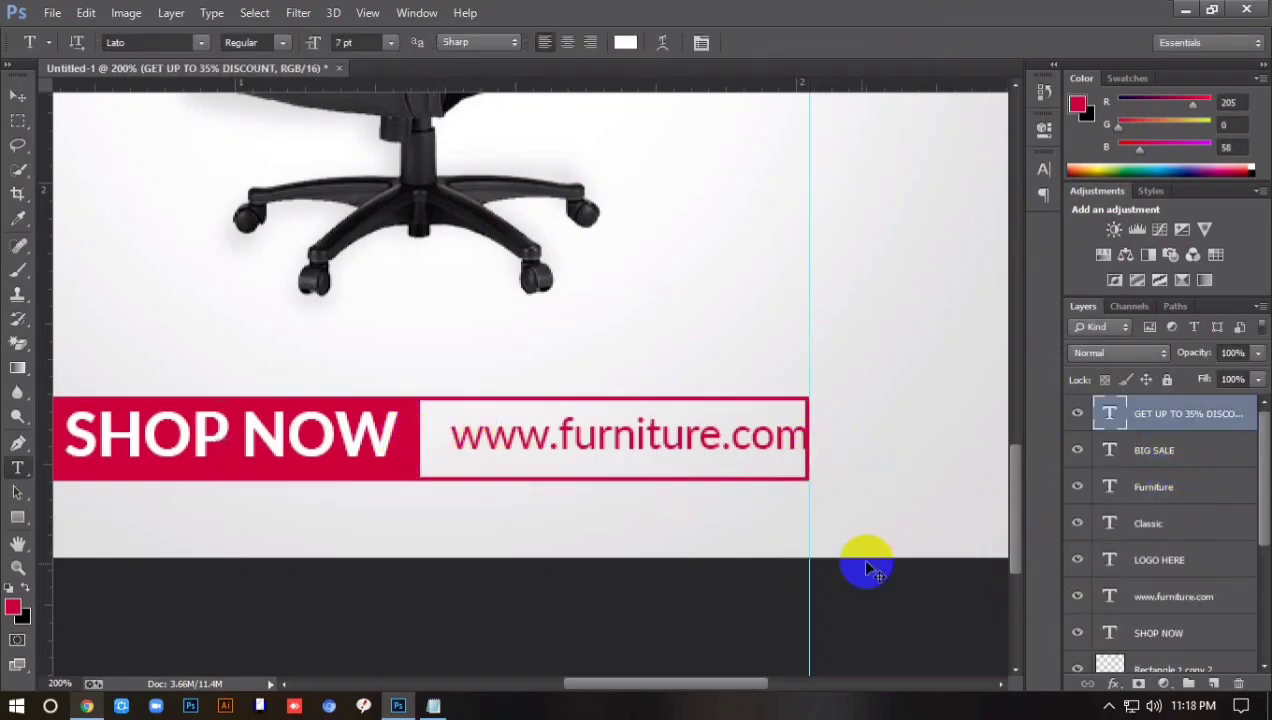
key("ctrl+t")
key("Return")
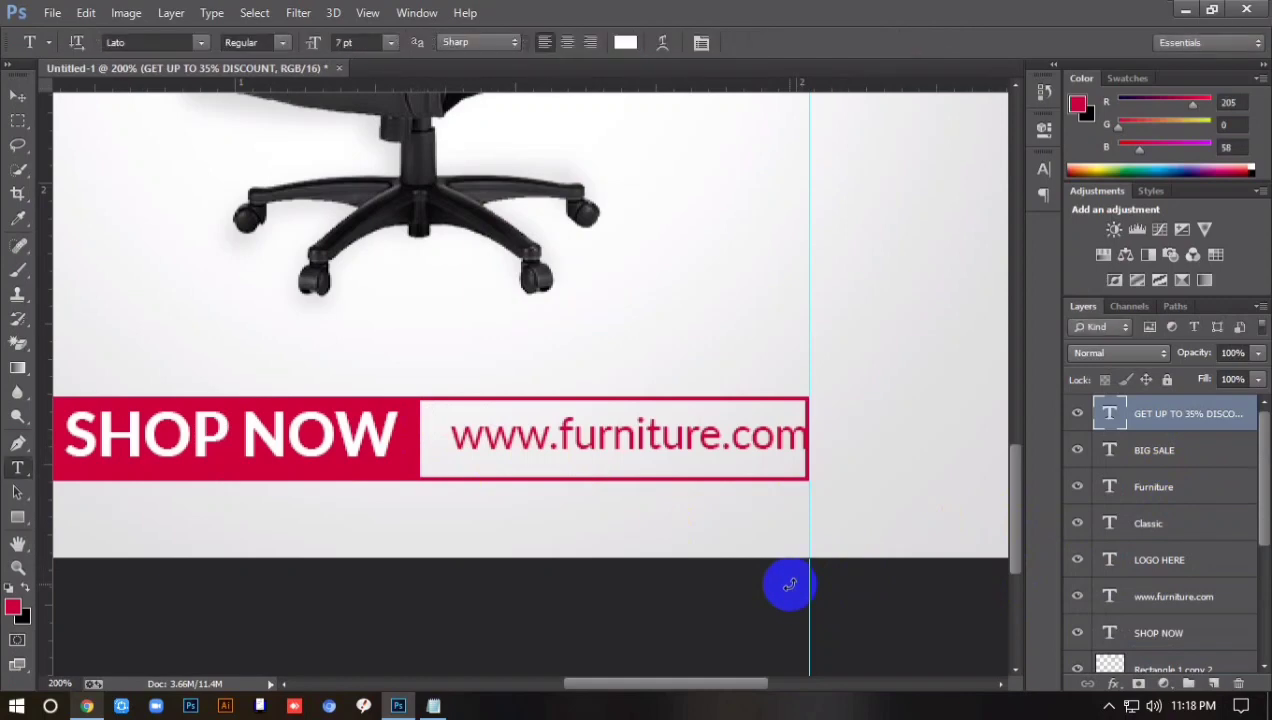
left_click(1160, 598)
key("ctrl+t")
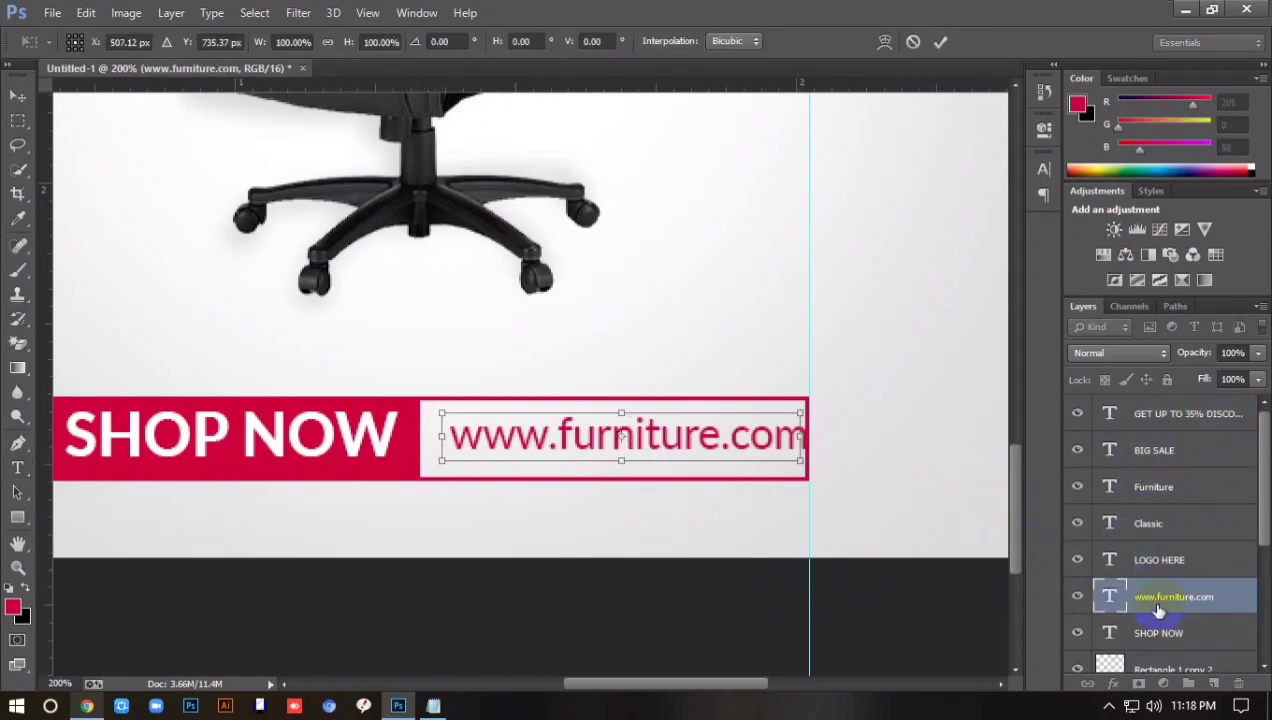
key("Left")
key("Left")
key("Left")
key("Return")
key("ctrl+minus")
key("ctrl+minus")
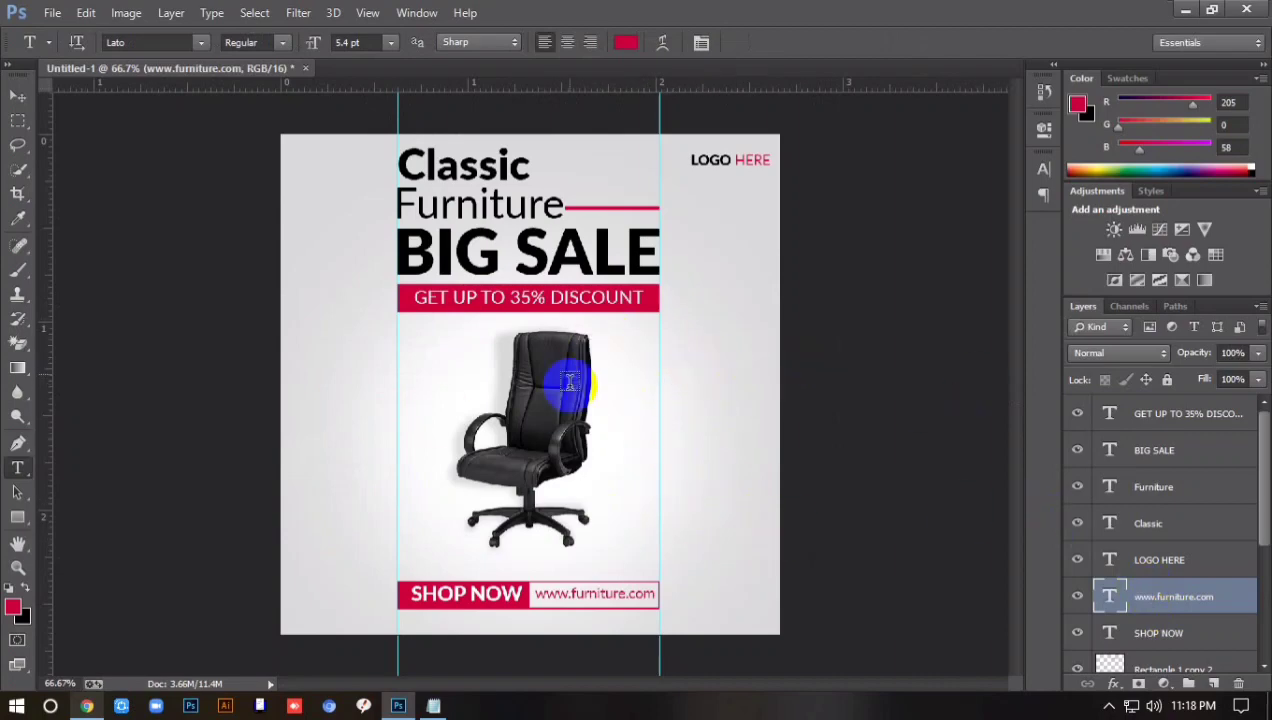
Scale the headline, chair and bar layers down slightly, excluding LOGO HERE.
scroll(1116, 600, "down", 5)
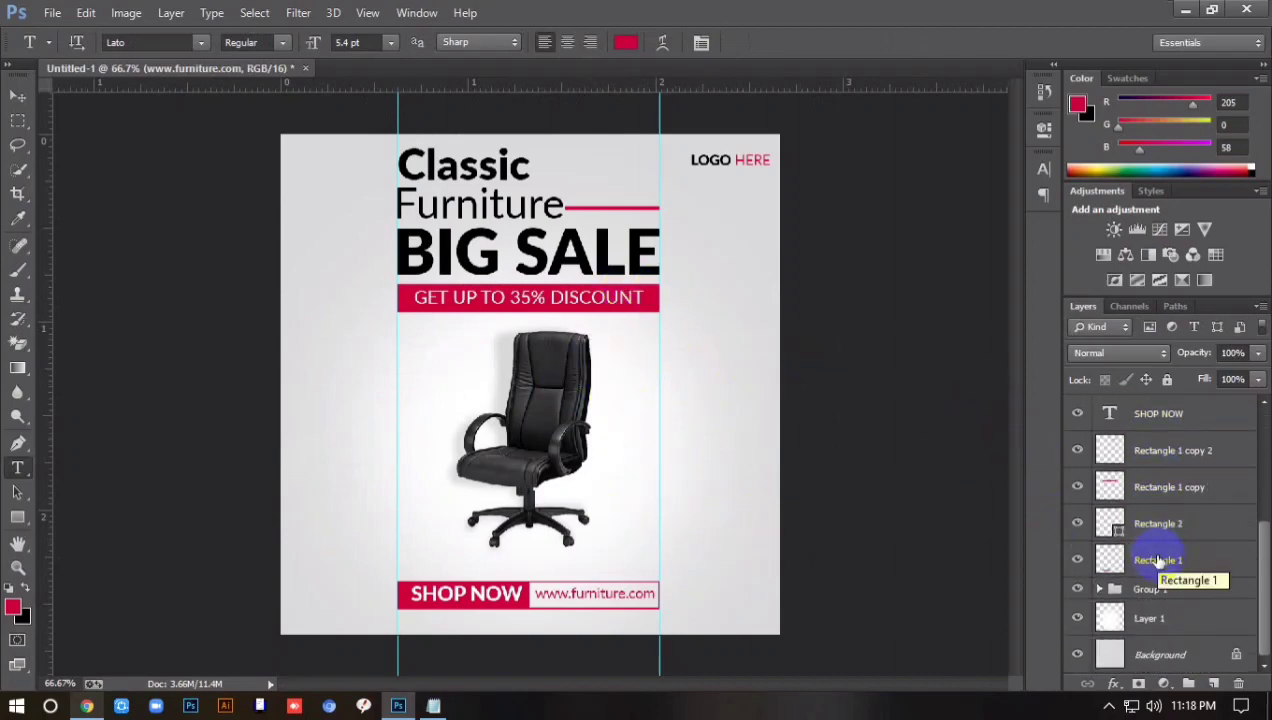
left_click(1159, 501)
left_click(1150, 565)
scroll(1165, 560, "up", 4)
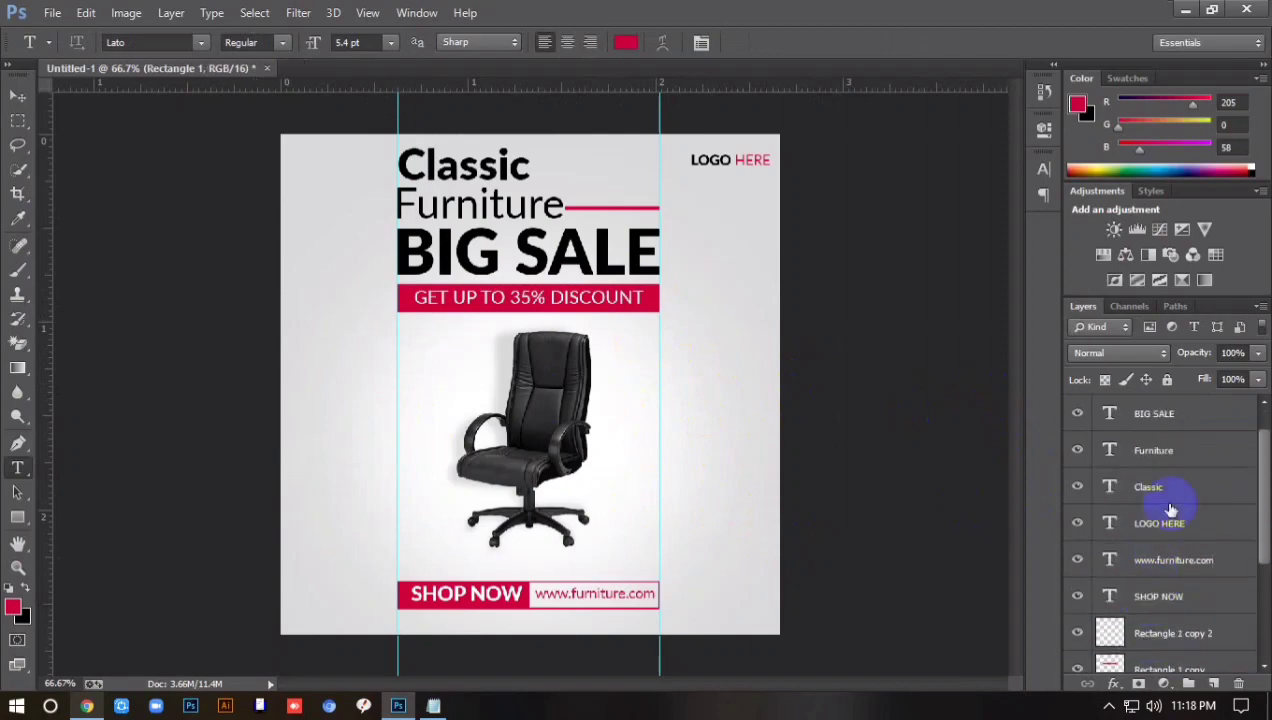
scroll(1166, 440, "up", 1)
left_click(1167, 420, "shift")
key("ctrl+t")
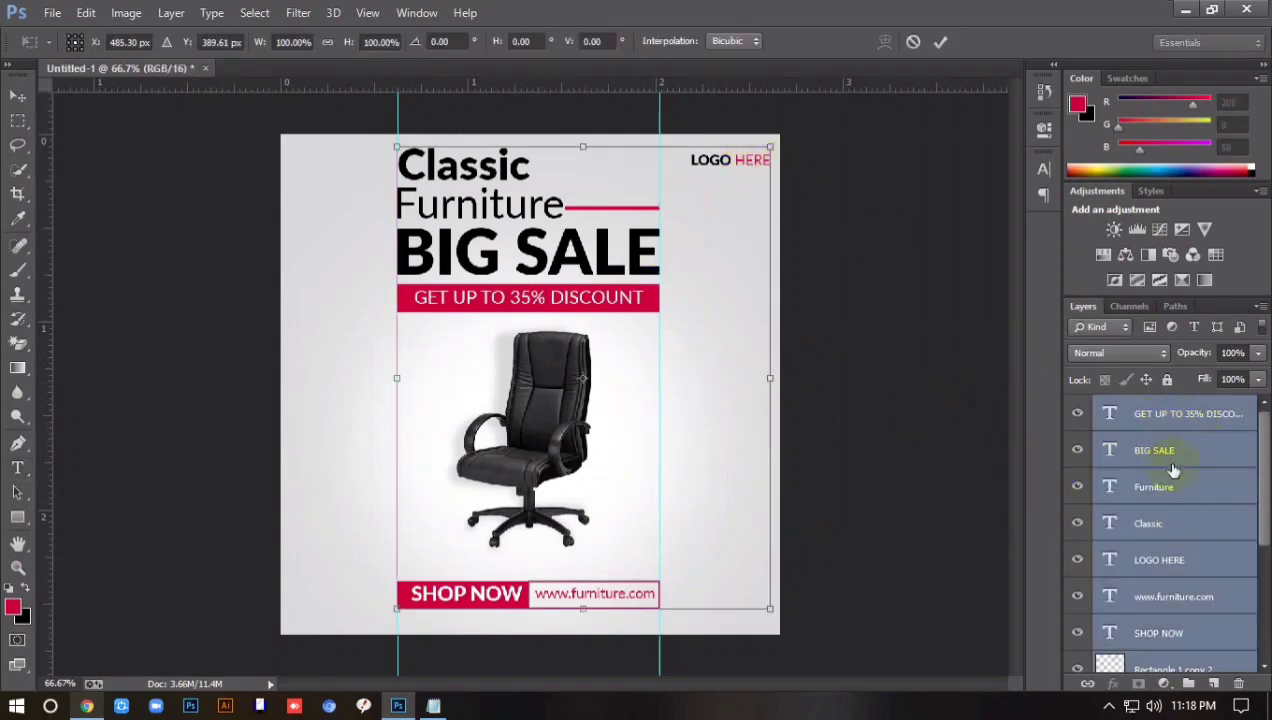
left_click(1143, 563, "ctrl")
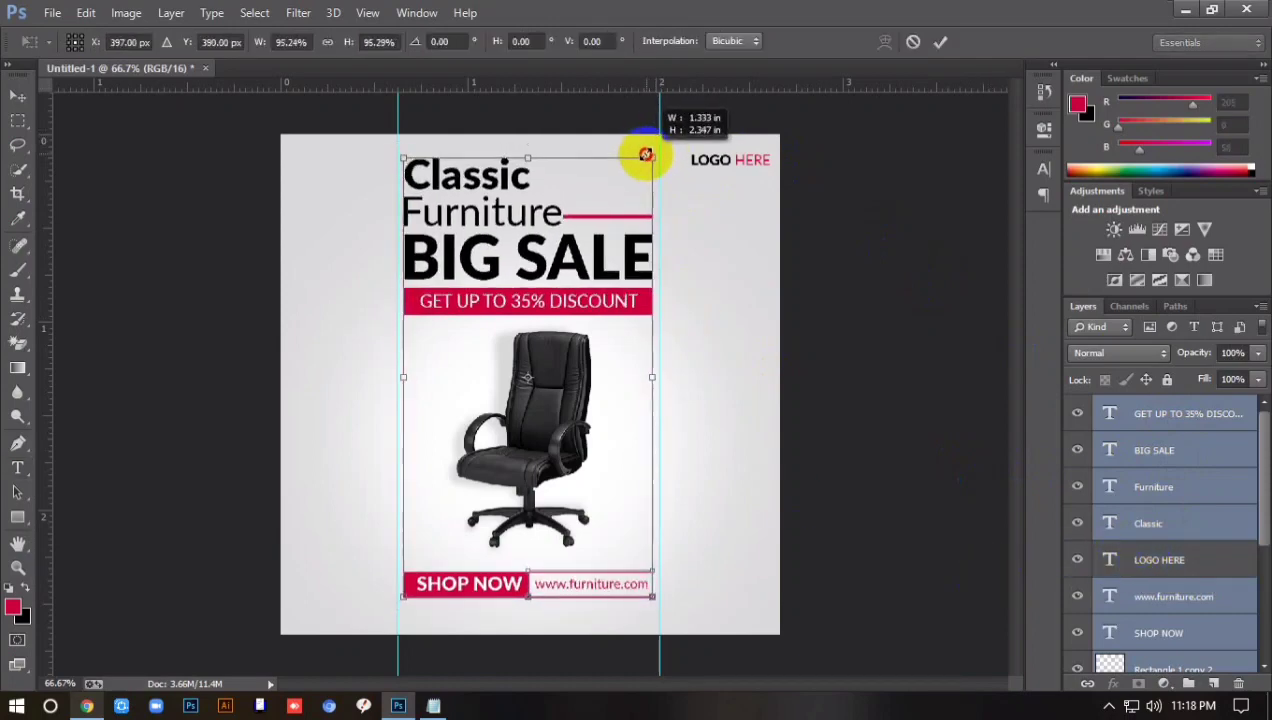
left_click_drag(659, 149, 649, 164)
key("Return")
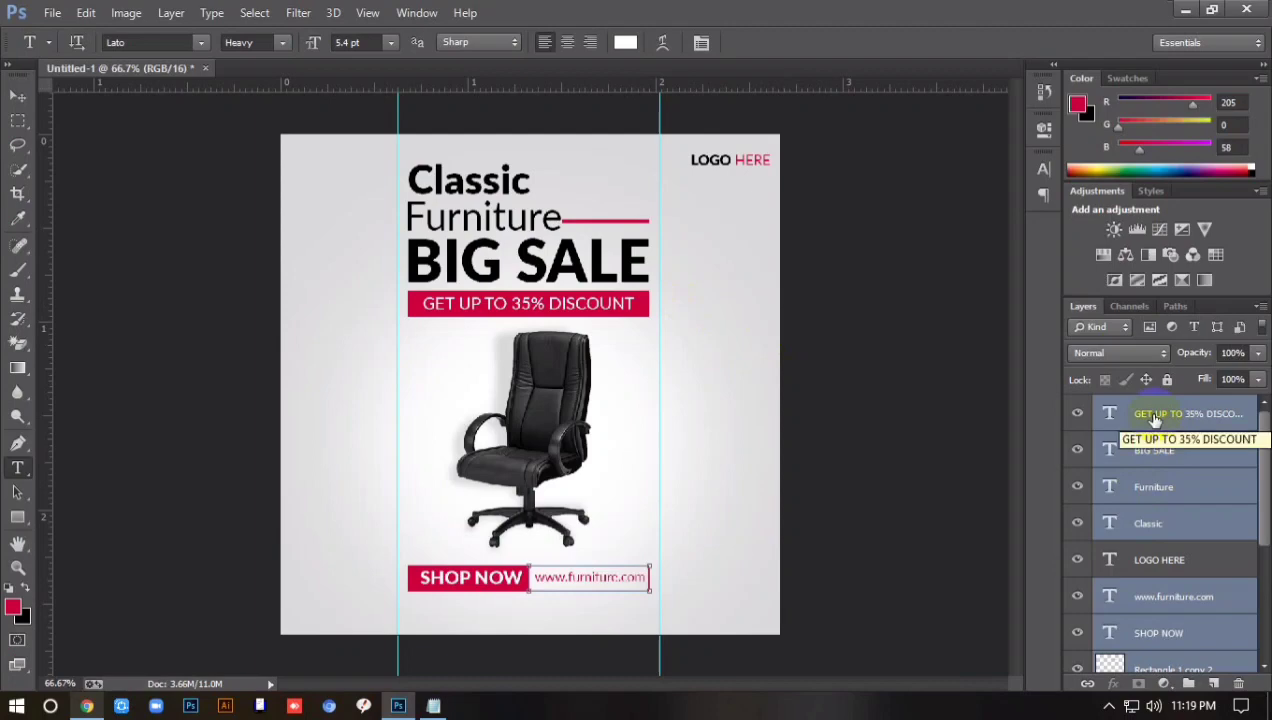
Set the Furniture heading to 14 pt.
double_click(467, 181)
left_click(258, 42)
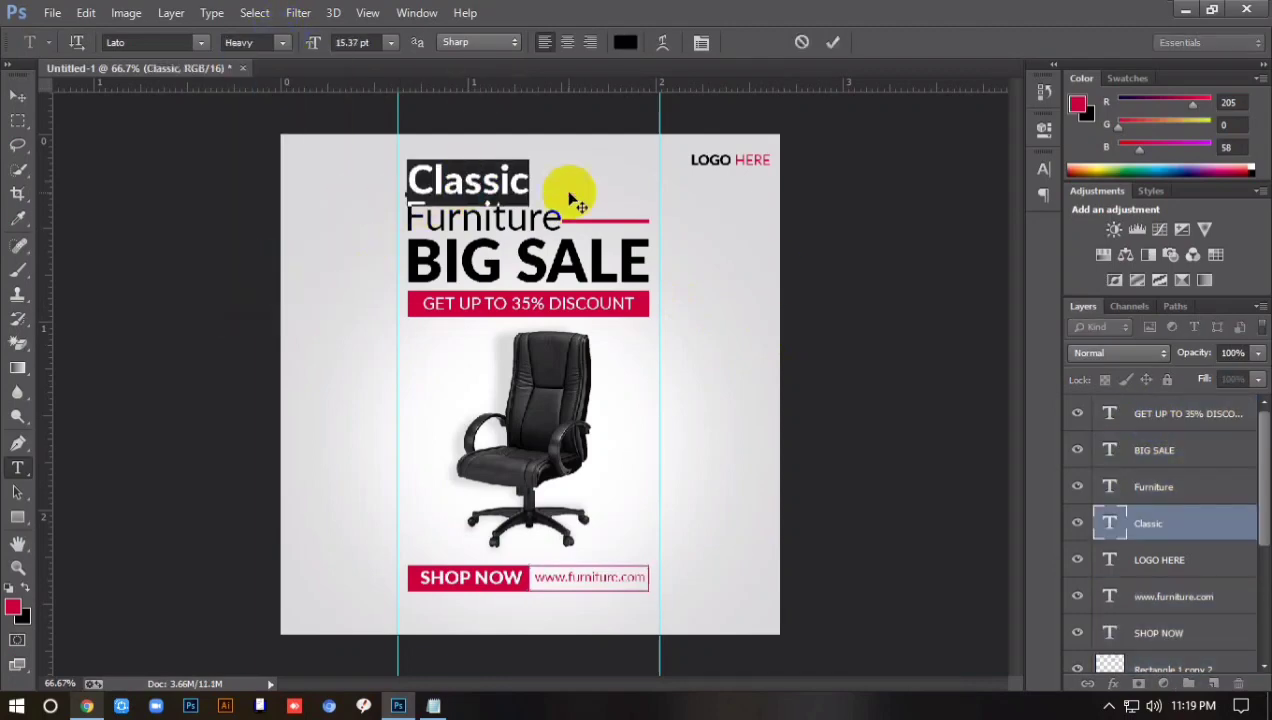
key("ctrl+Return")
left_click(489, 218)
key("ctrl+a")
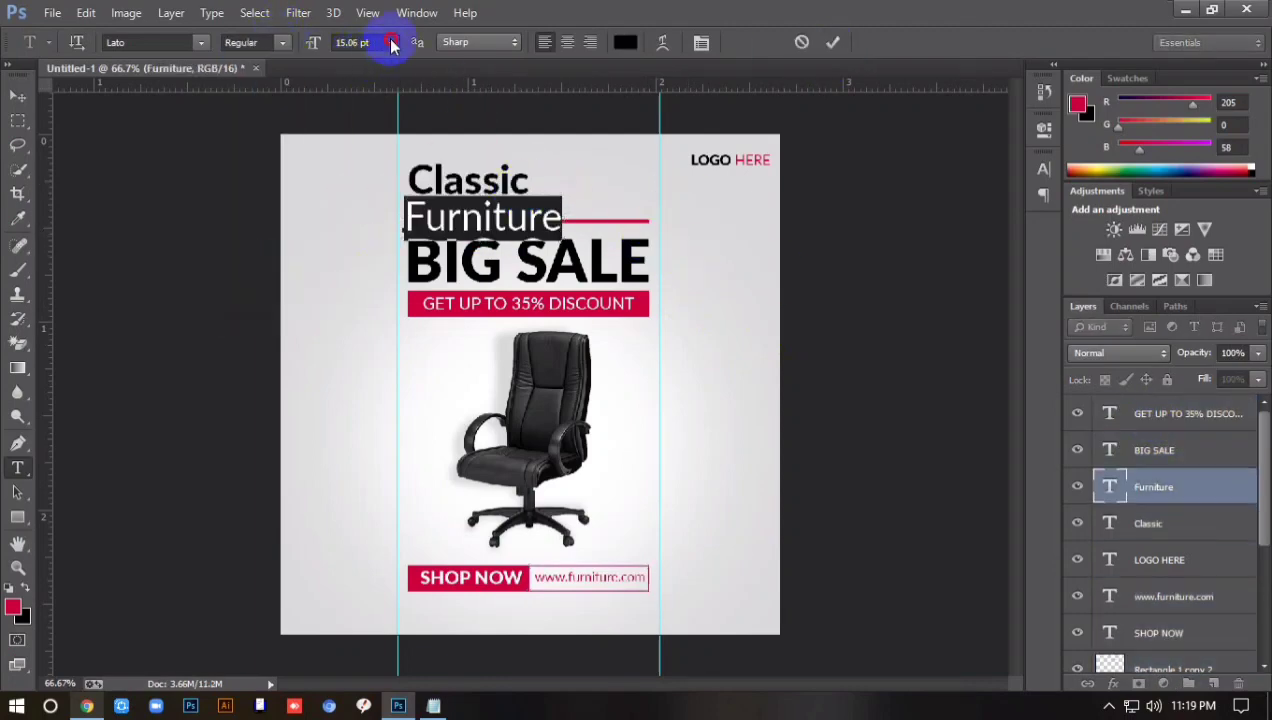
left_click(392, 43)
left_click(383, 210)
left_click(832, 42)
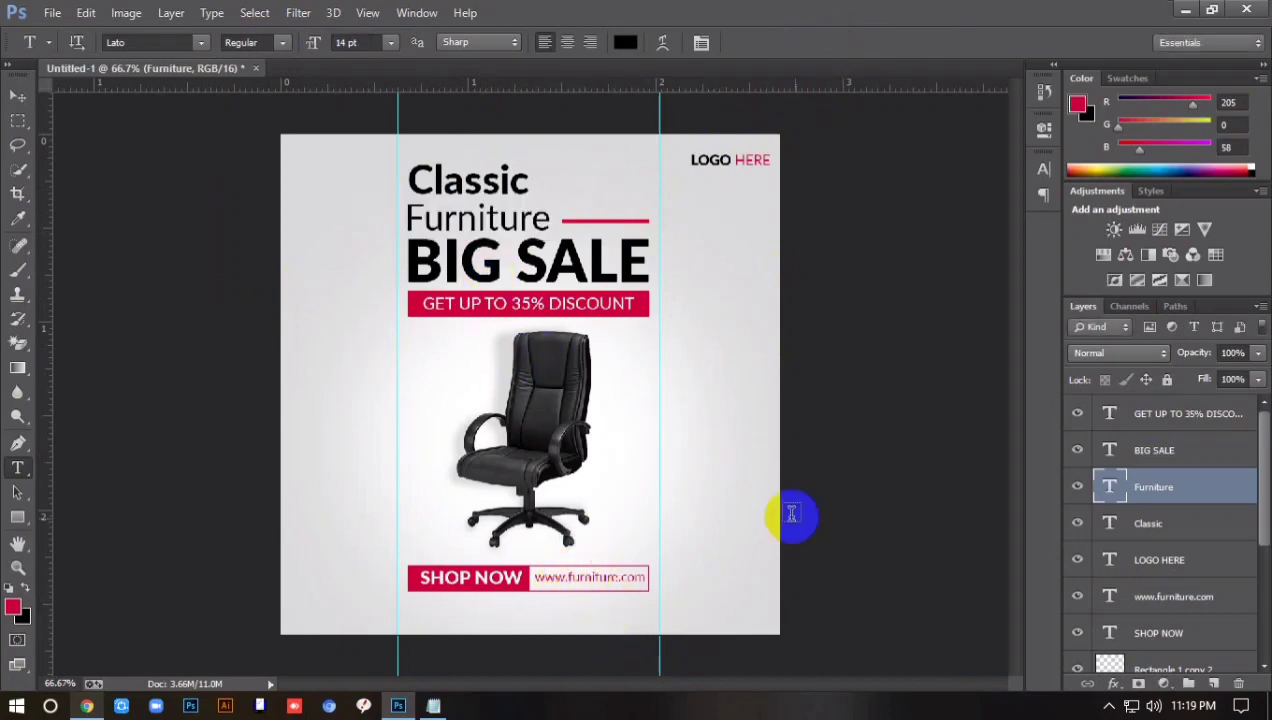
key("ctrl+1")
key("ctrl+minus")
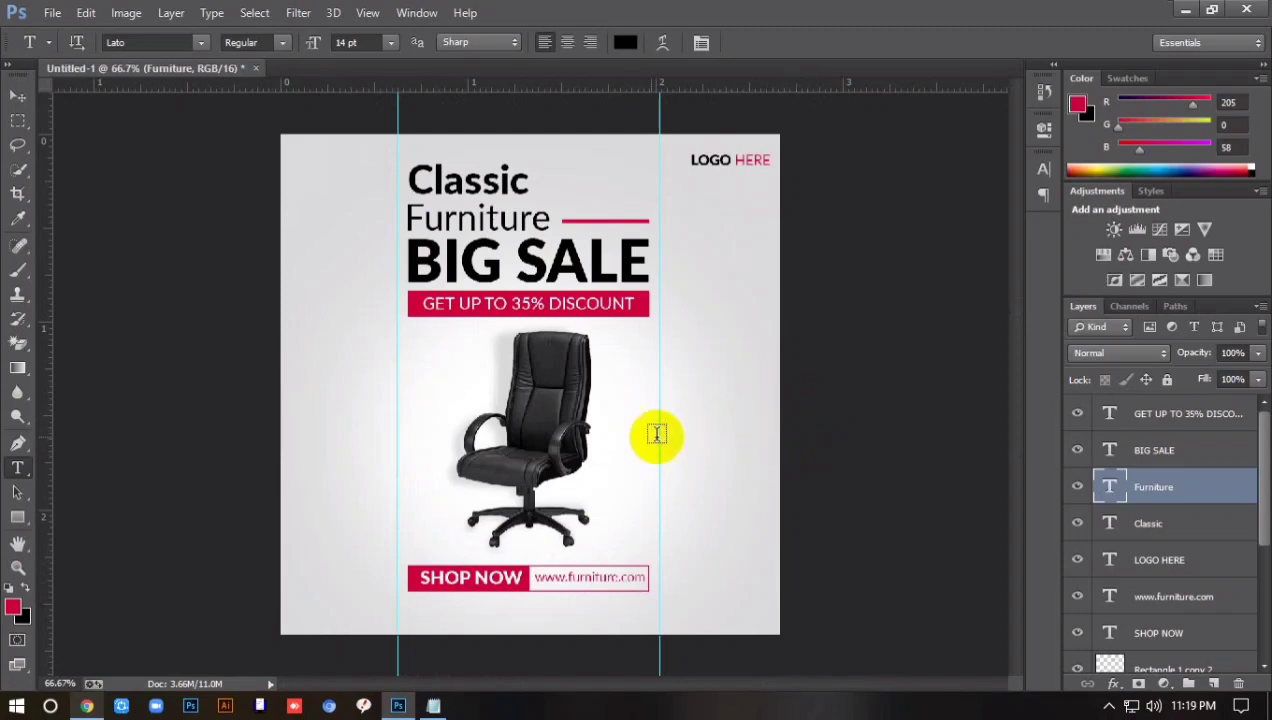
Set the discount text's letter-spacing tracking to 50.
left_click(520, 308)
key("ctrl+a")
left_click(701, 42)
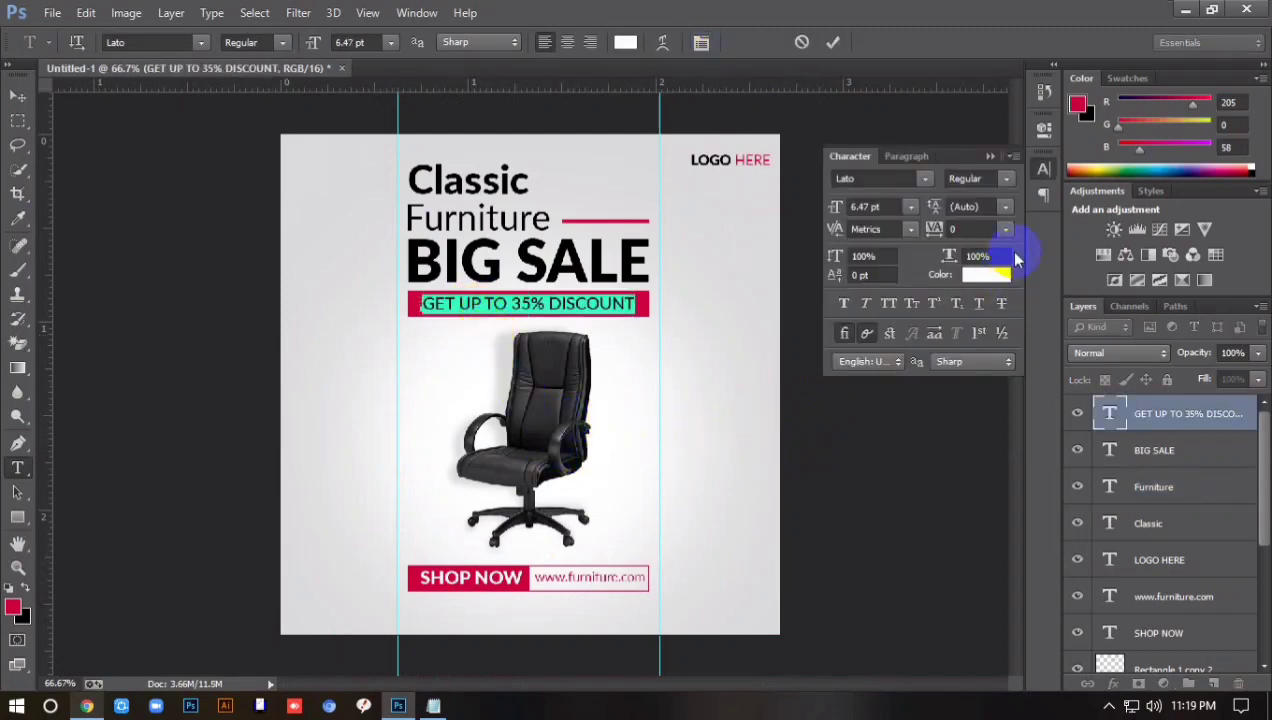
left_click(1005, 229)
left_click(978, 466)
left_click(833, 42)
left_click(937, 334)
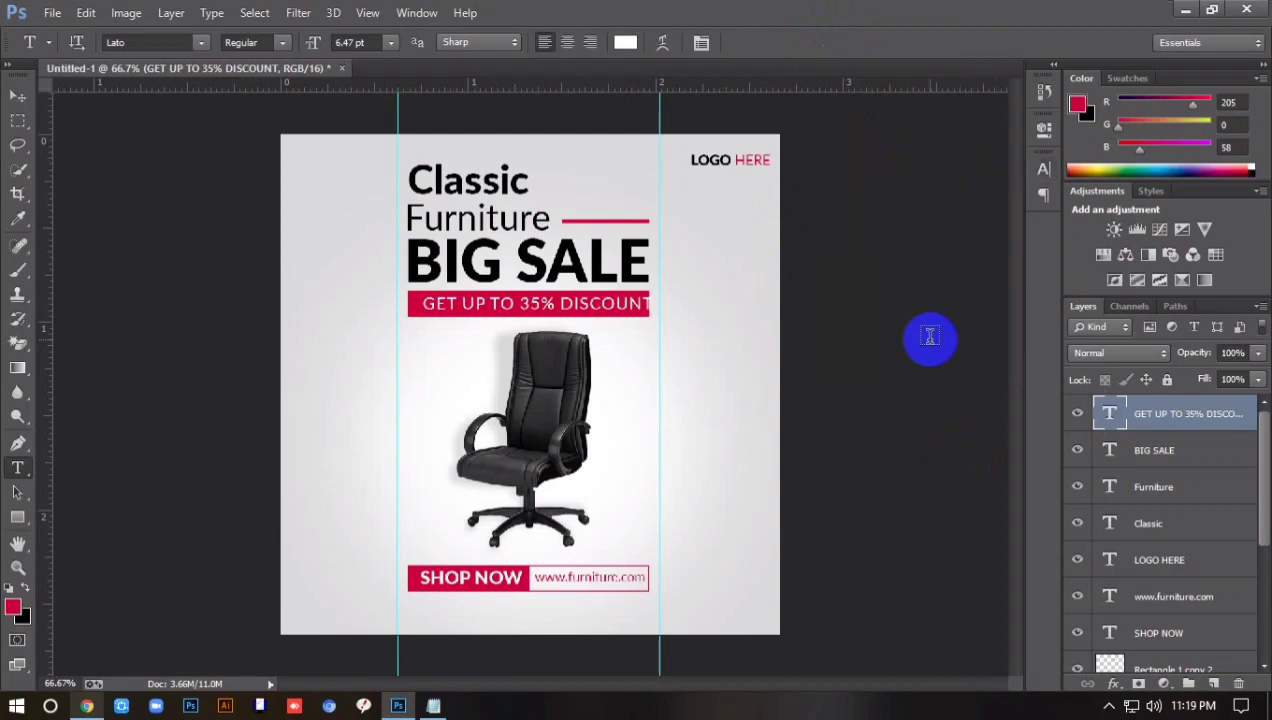
Fit the widened discount text within the red bar.
key("ctrl+t")
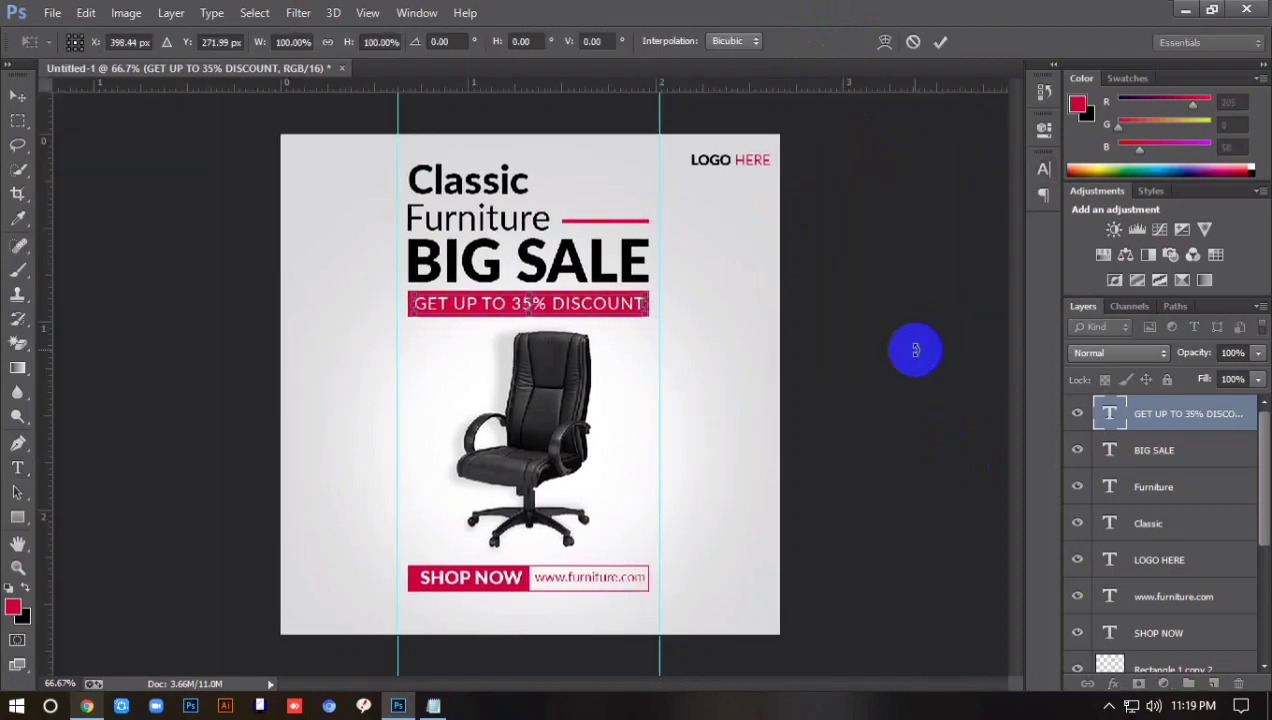
key("Return")
key("ctrl+t")
key("Return")
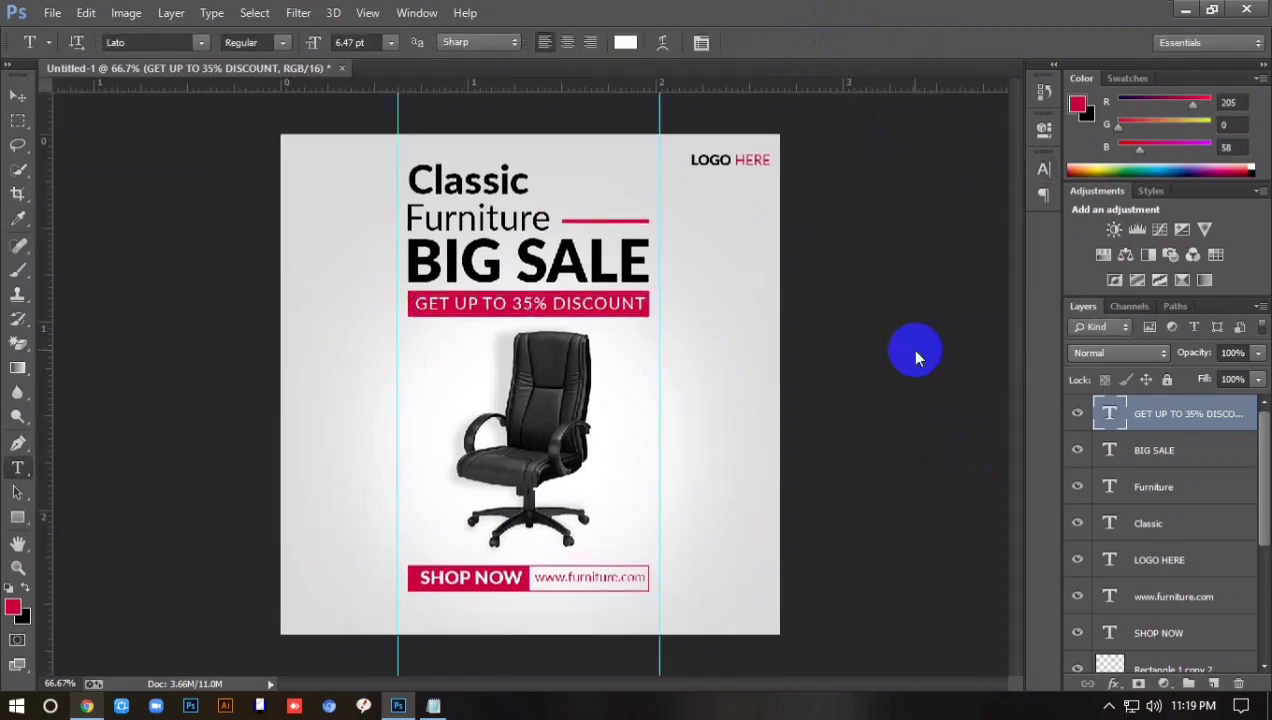
key("ctrl+minus")
key("ctrl+plus")
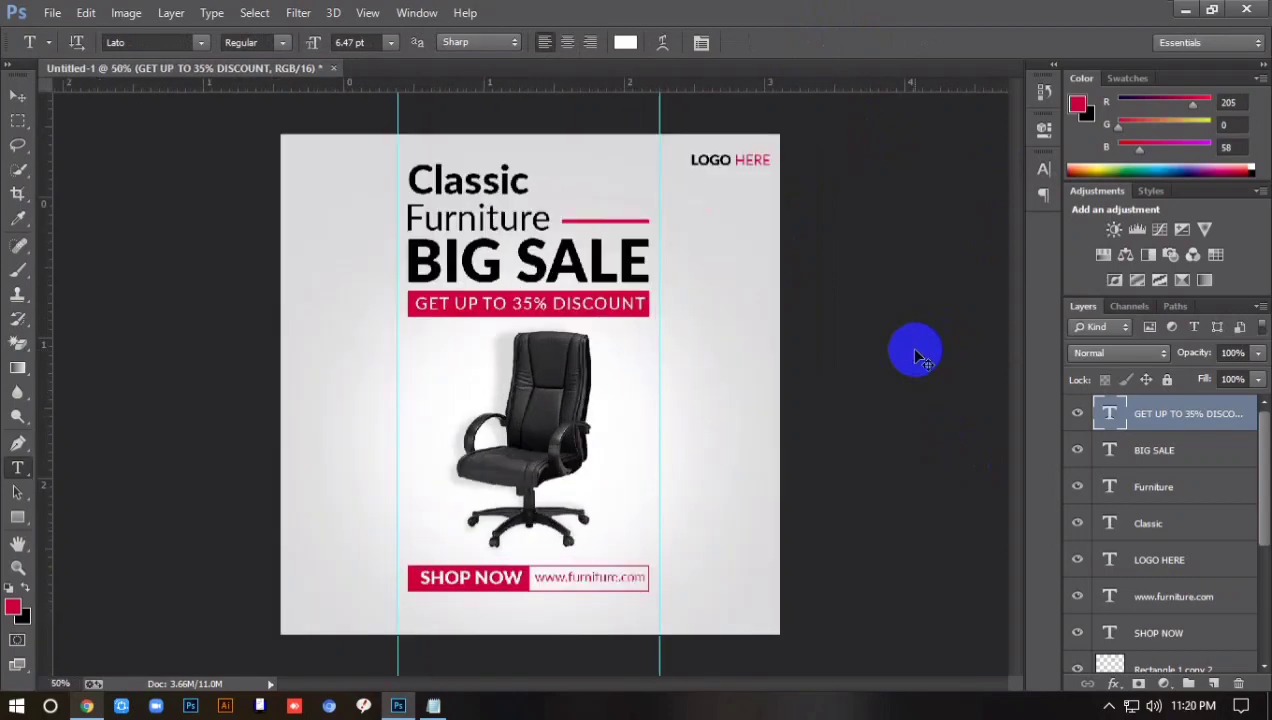
key("ctrl+plus")
key("ctrl+minus")
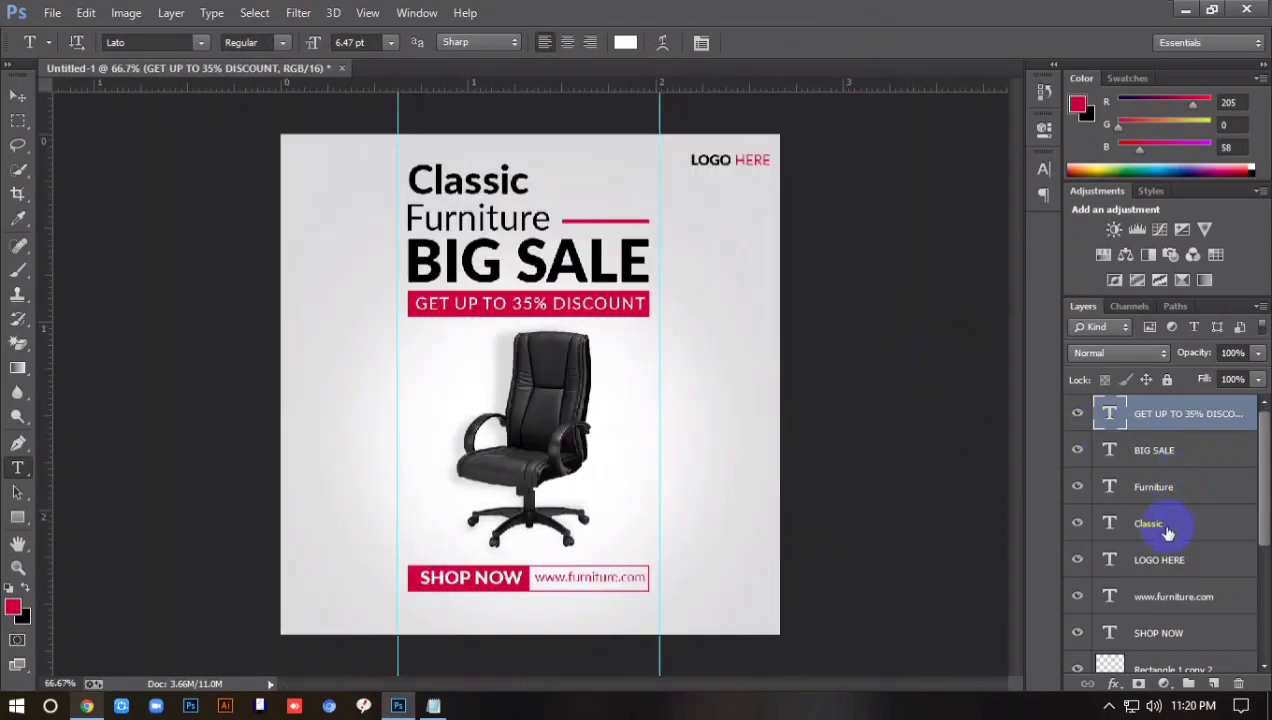
Enlarge LOGO HERE to about 115%.
left_click(1160, 560)
key("ctrl+t")
left_click_drag(784, 150, 776, 148)
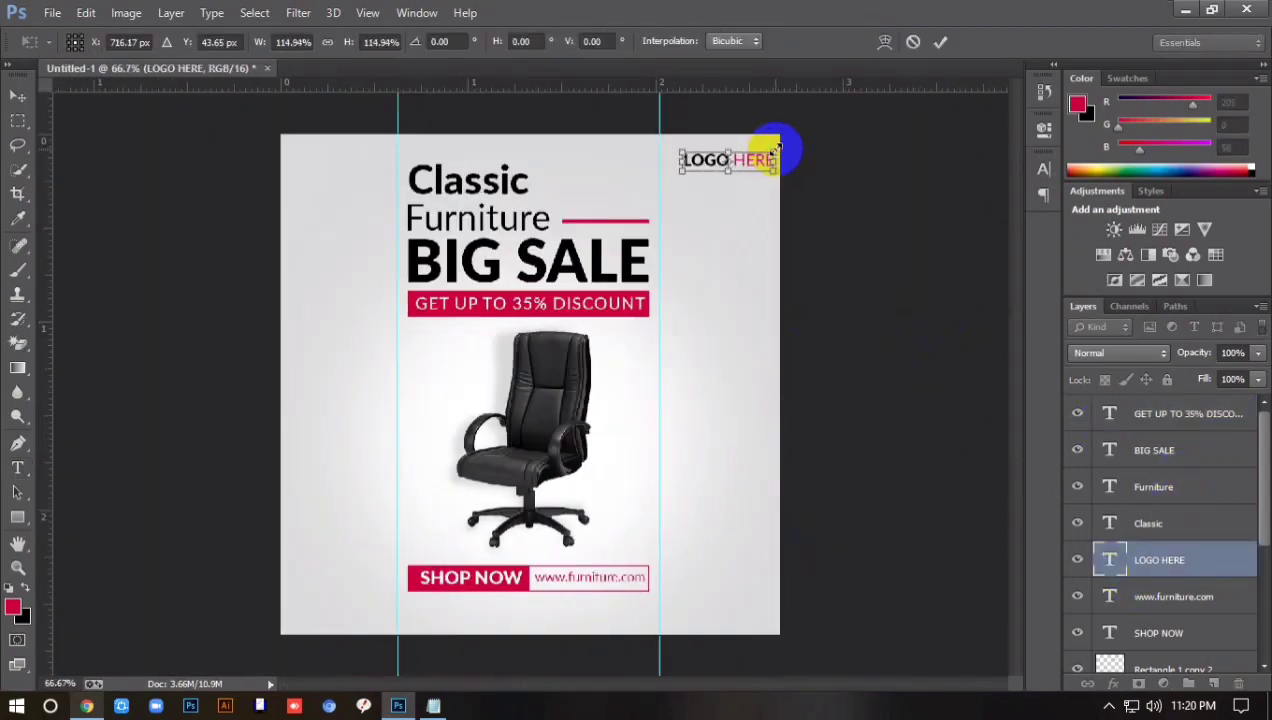
key("Return")
key("t")
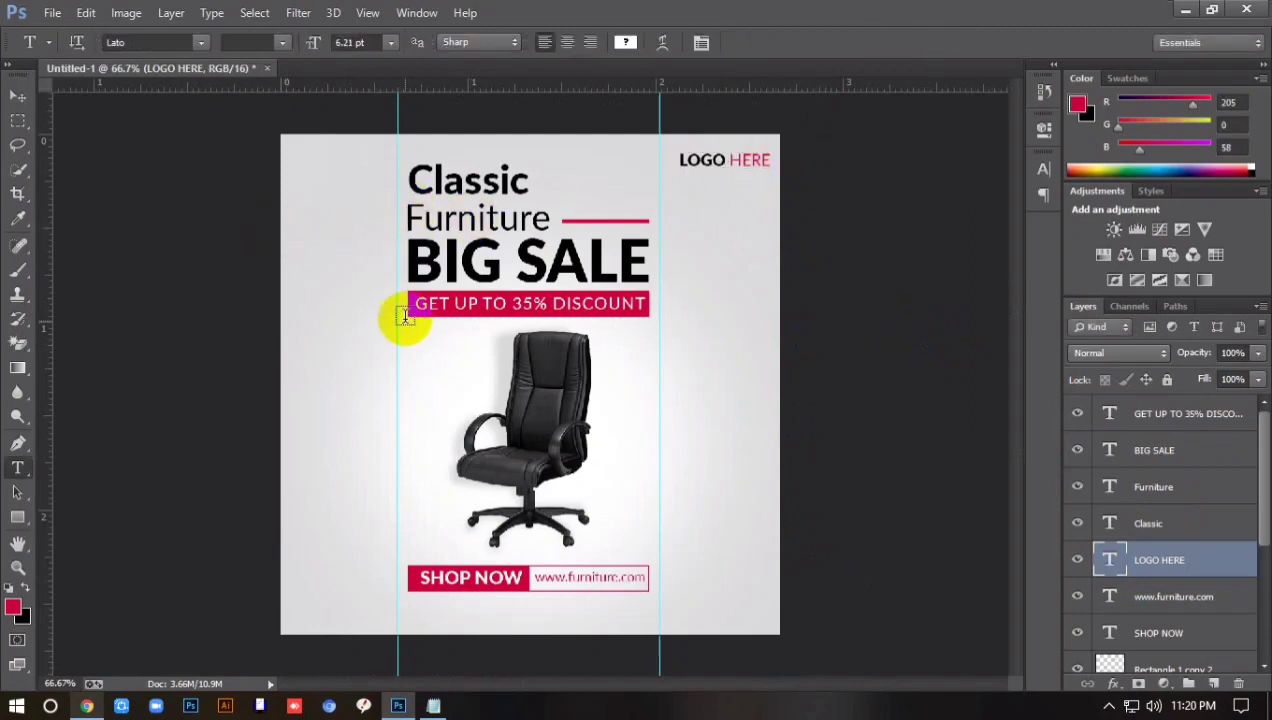
Remove the left and right vertical guides from the poster.
left_click(17, 96)
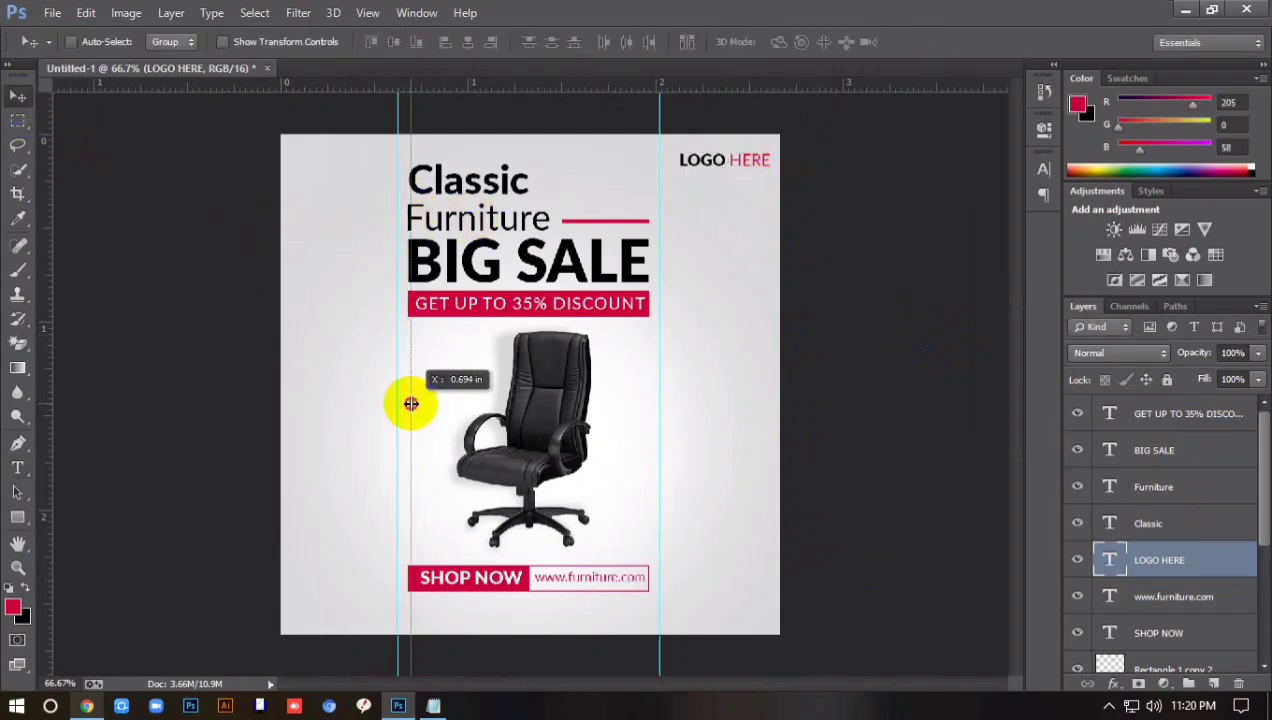
left_click_drag(405, 403, 45, 390)
left_click_drag(660, 419, 40, 300)
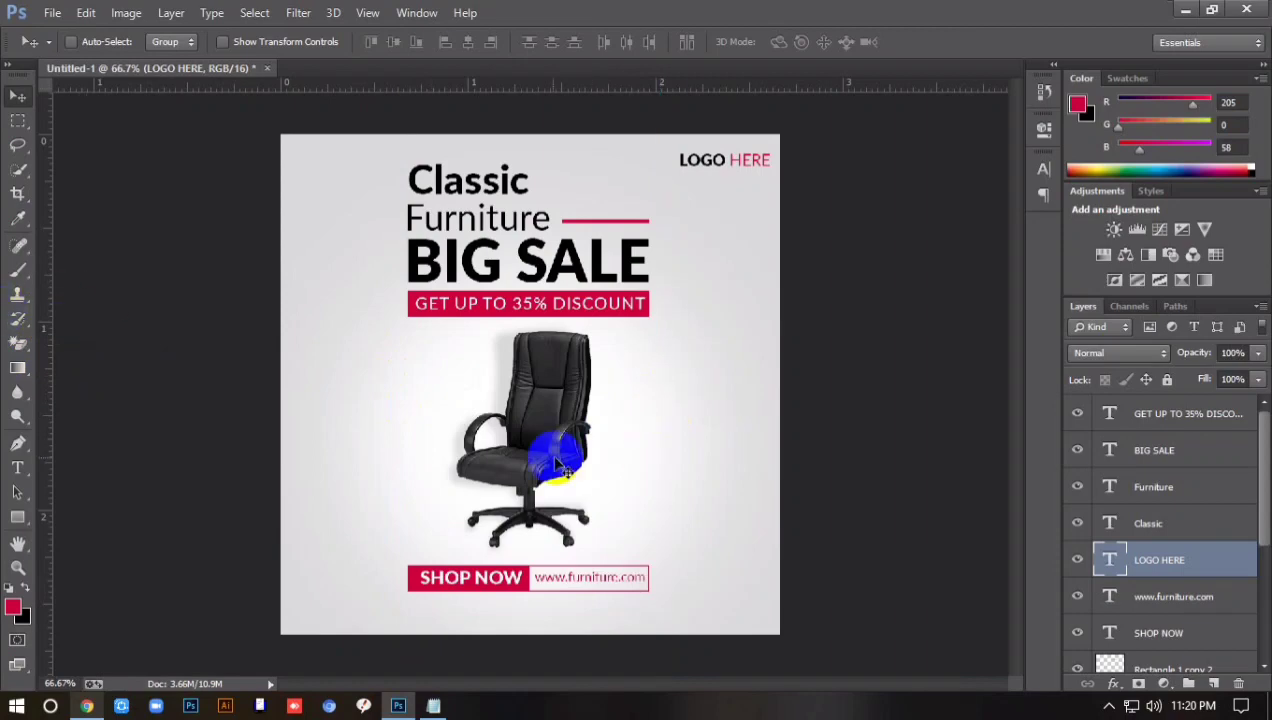
key("ctrl+minus")
key("ctrl+plus")
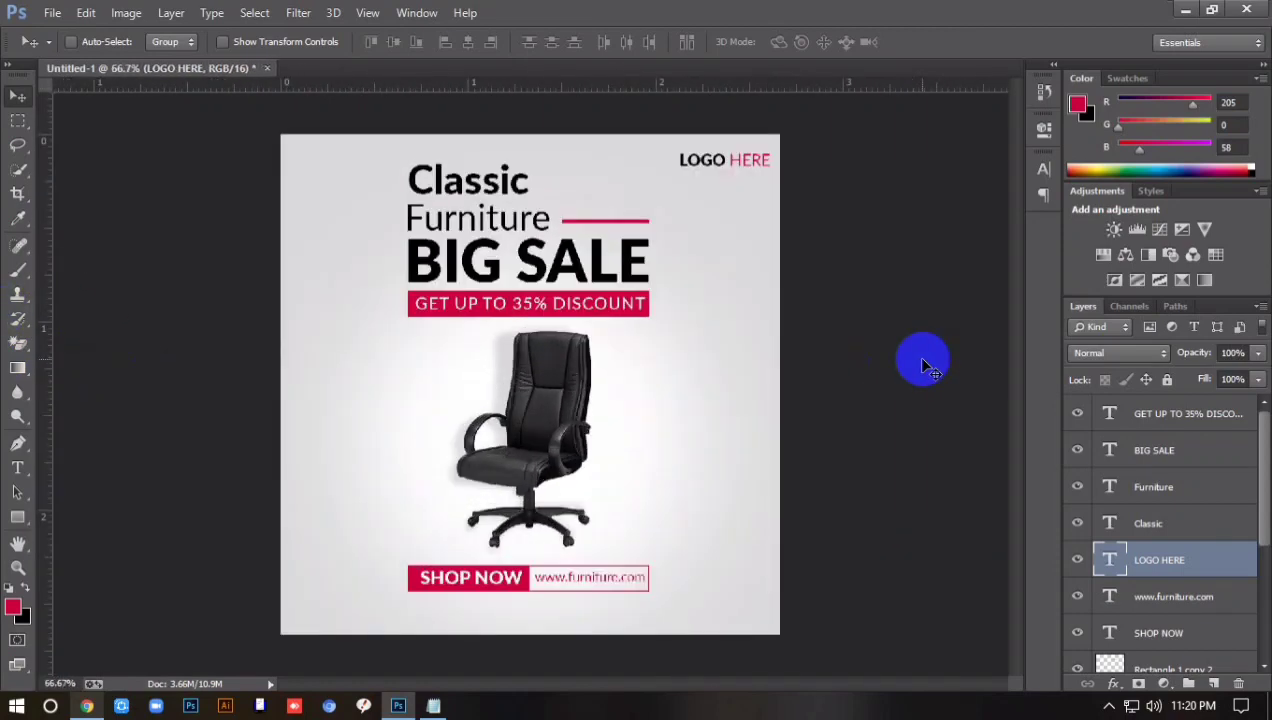
Select both bottom-bar texts and their white and red boxes, and nudge the whole bar down slightly.
scroll(1218, 585, "down", 1)
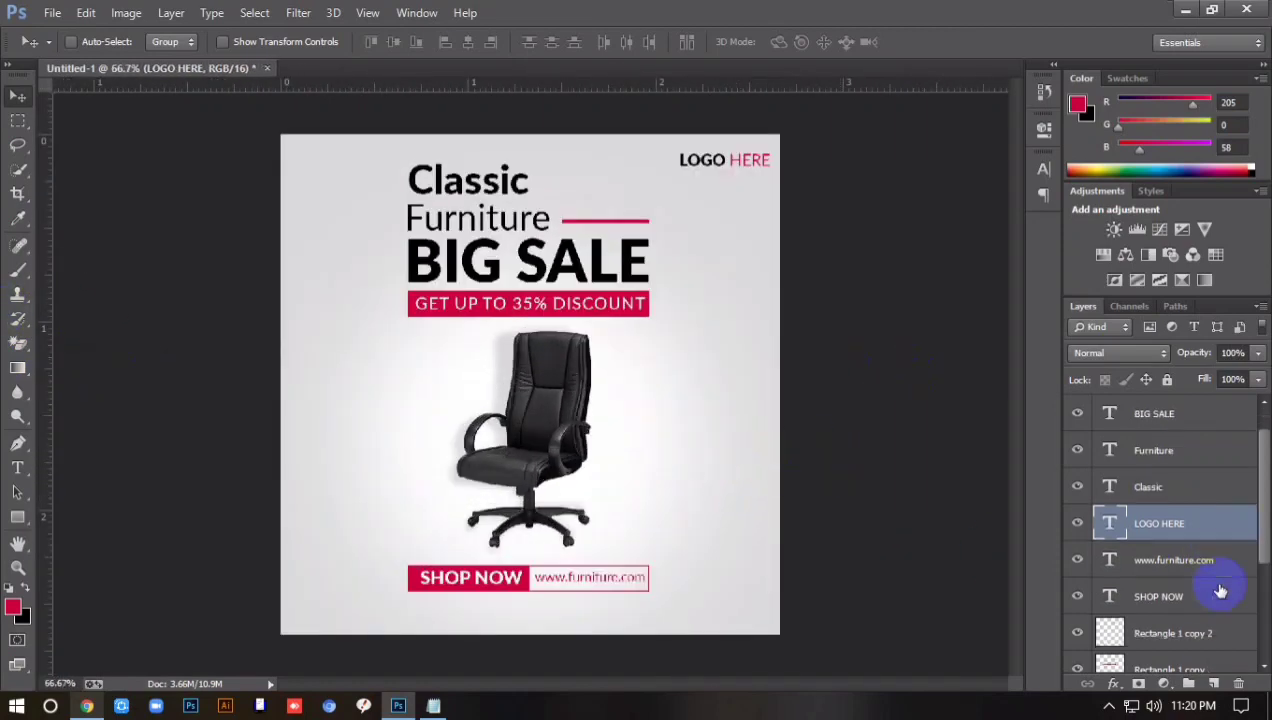
scroll(1180, 500, "down", 2)
left_click(1165, 451)
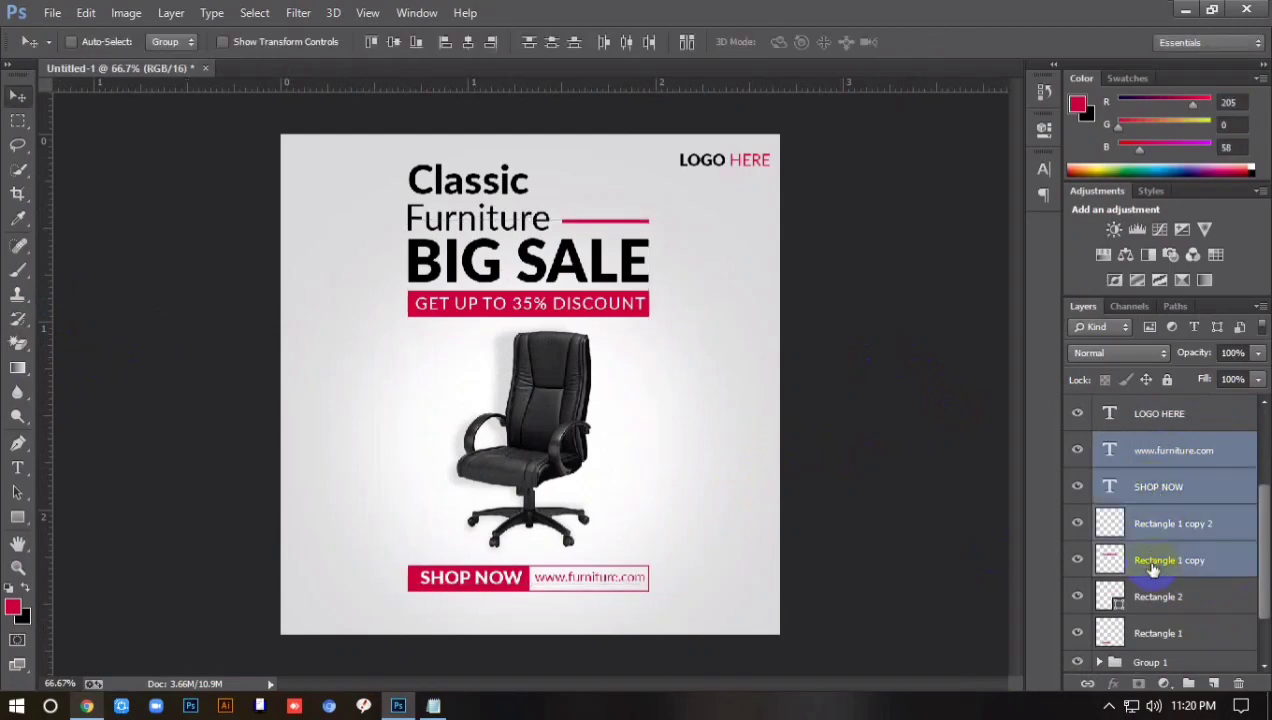
left_click(1165, 523)
left_click(1153, 457)
left_click(1158, 486, "shift")
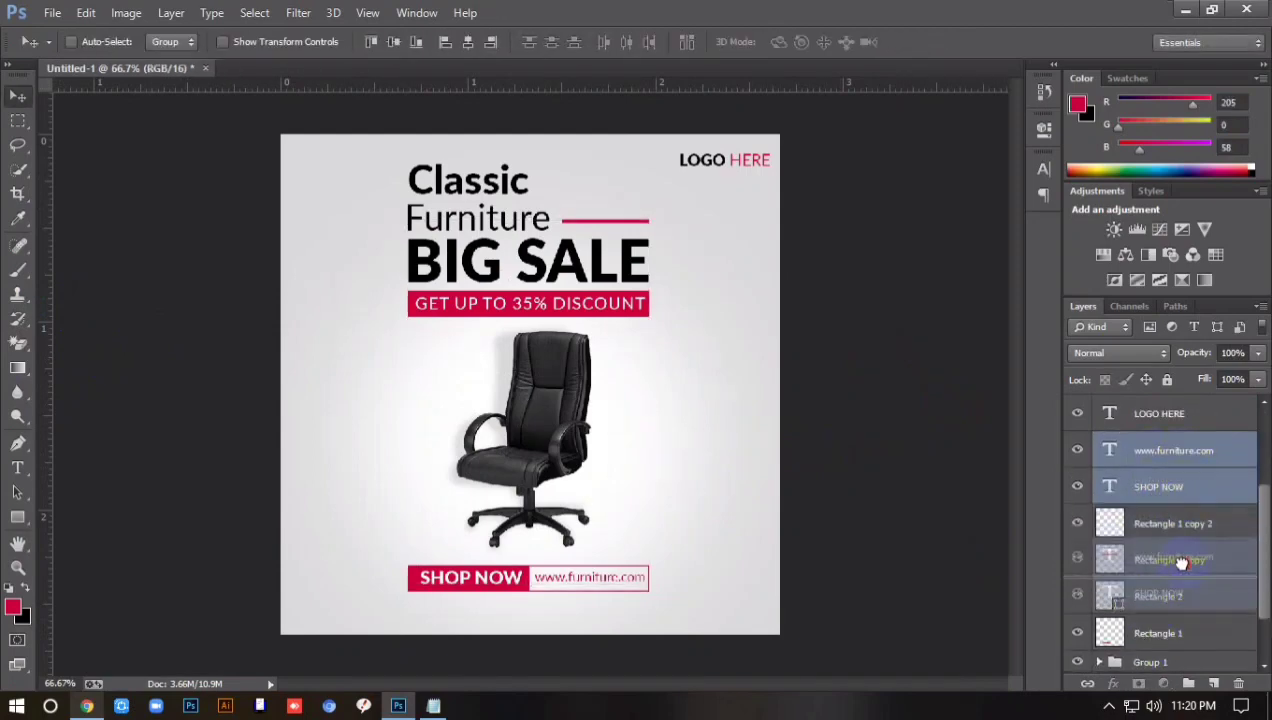
left_click_drag(1178, 449, 1183, 570)
left_click(1158, 523, "shift")
left_click(1158, 560, "shift")
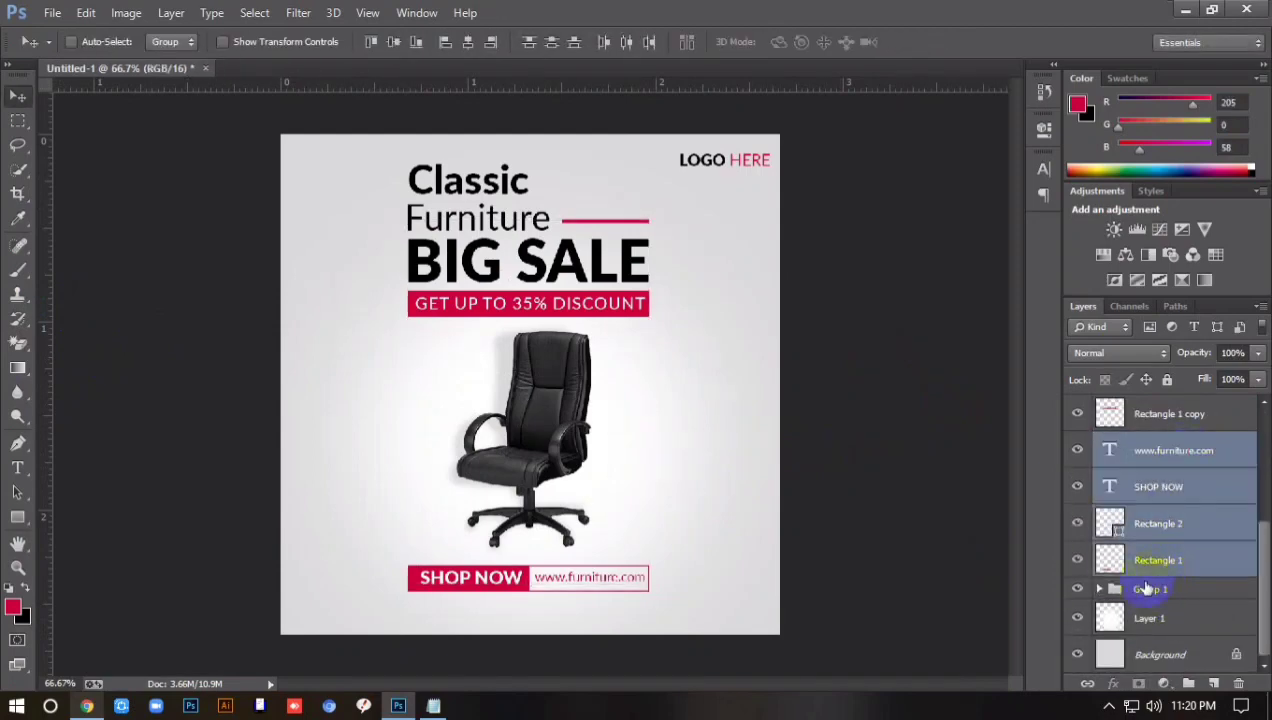
key("ctrl+t")
key("shift+Down")
key("shift+Down")
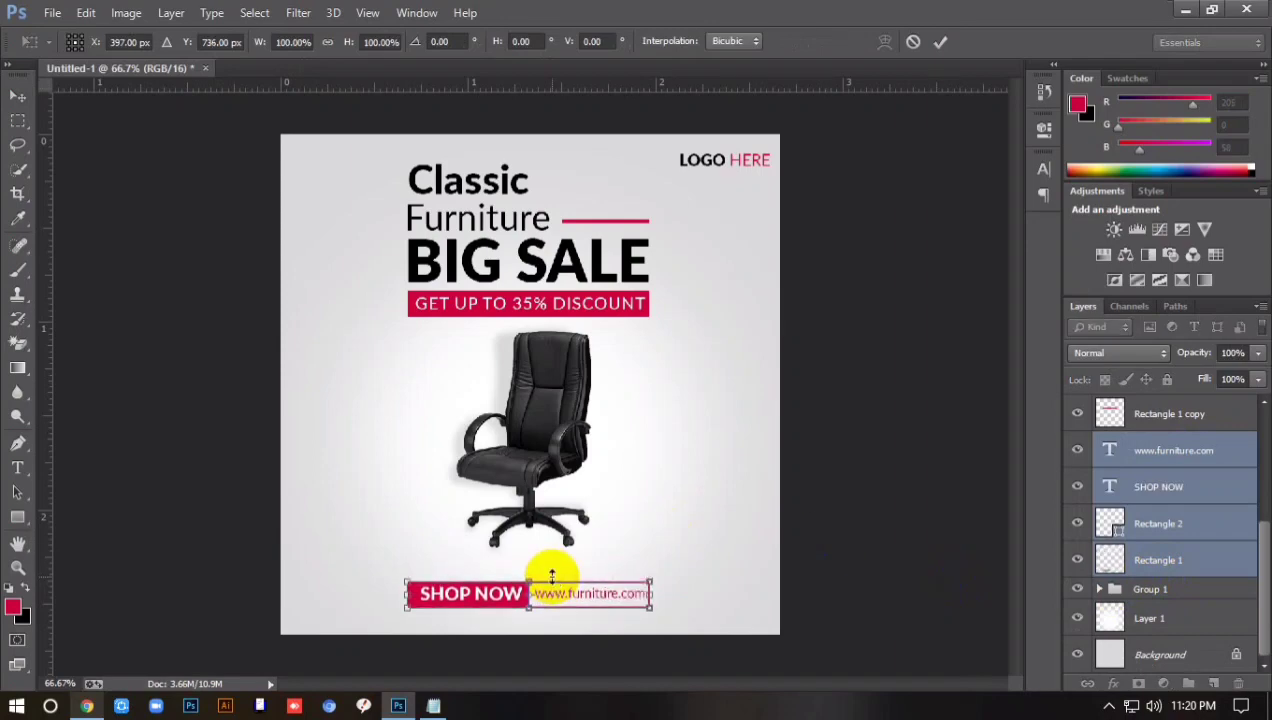
key("Return")
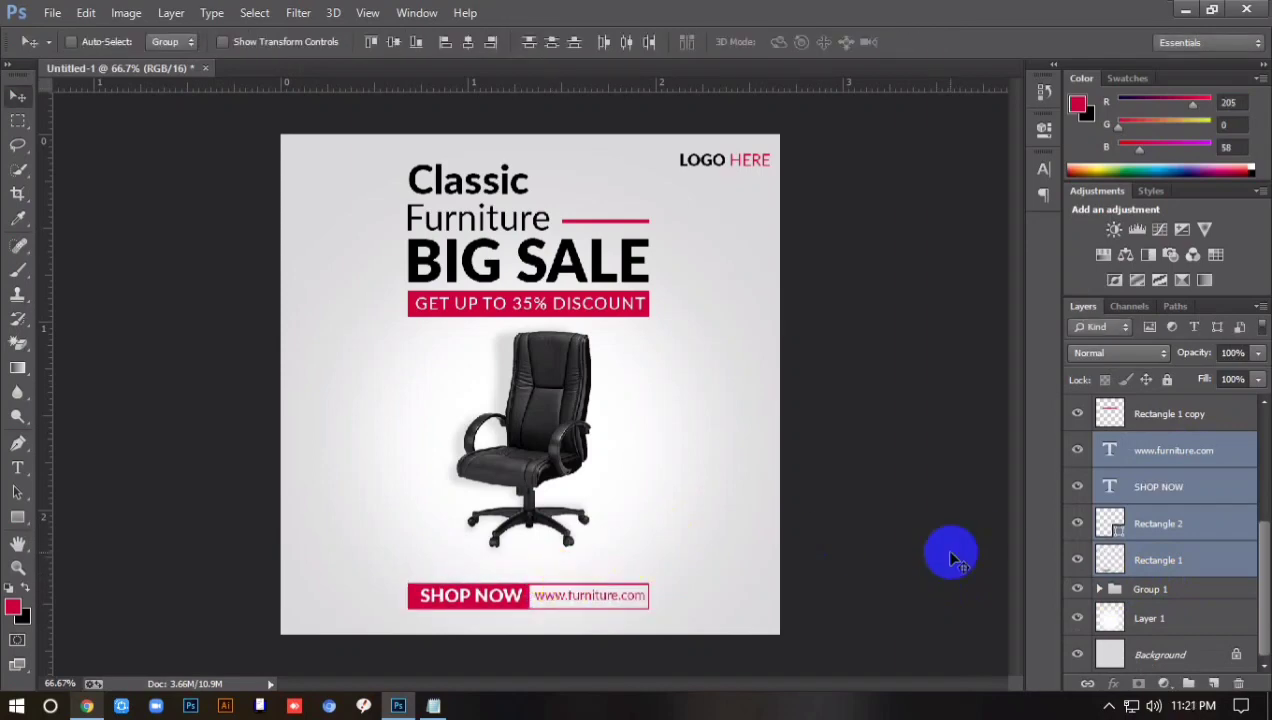
Check the chair group with a free transform, leaving it unchanged.
left_click(1165, 590)
key("ctrl+t")
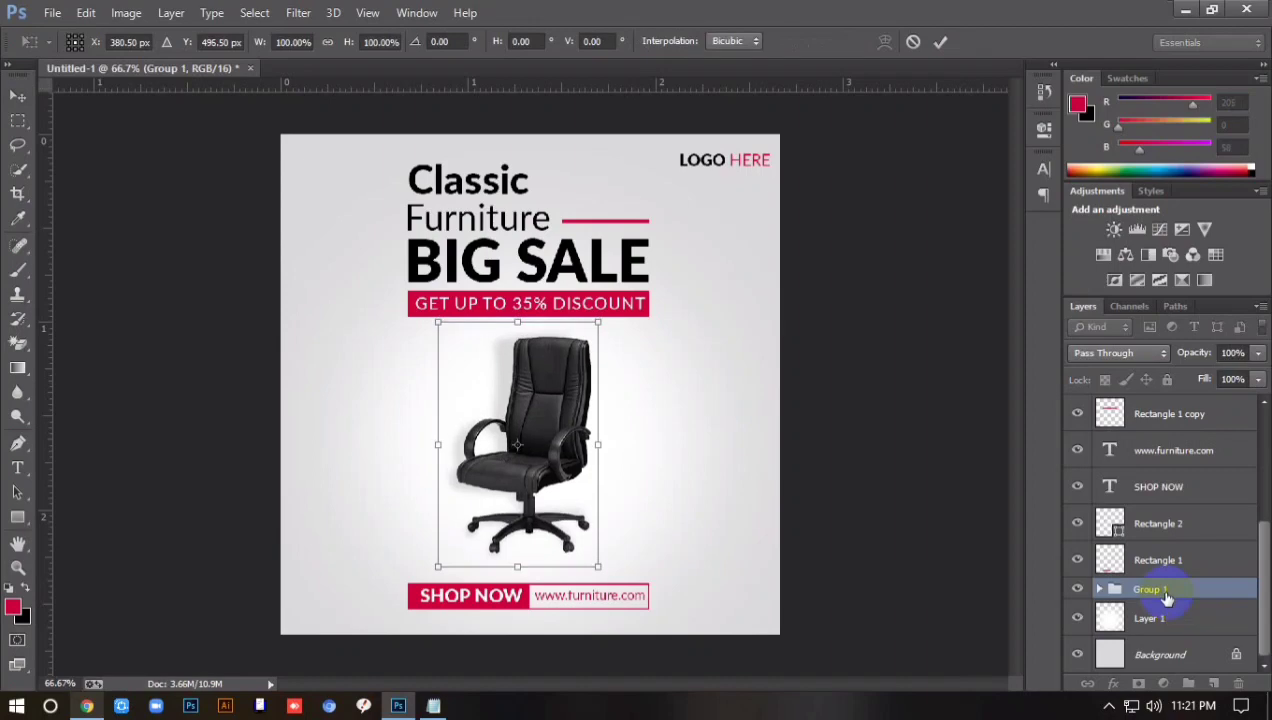
key("Return")
key("ctrl+plus")
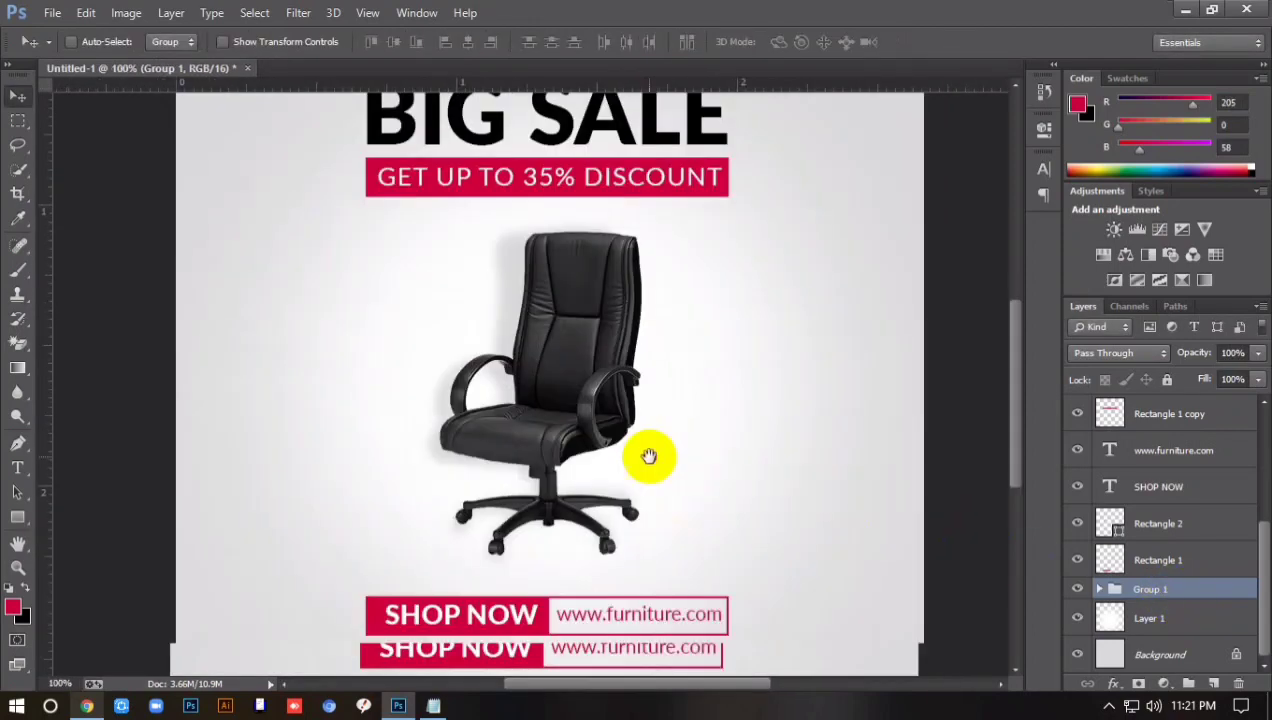
scroll(647, 457, "down", 2)
left_click(18, 443)
double_click(1109, 450)
left_click(283, 42)
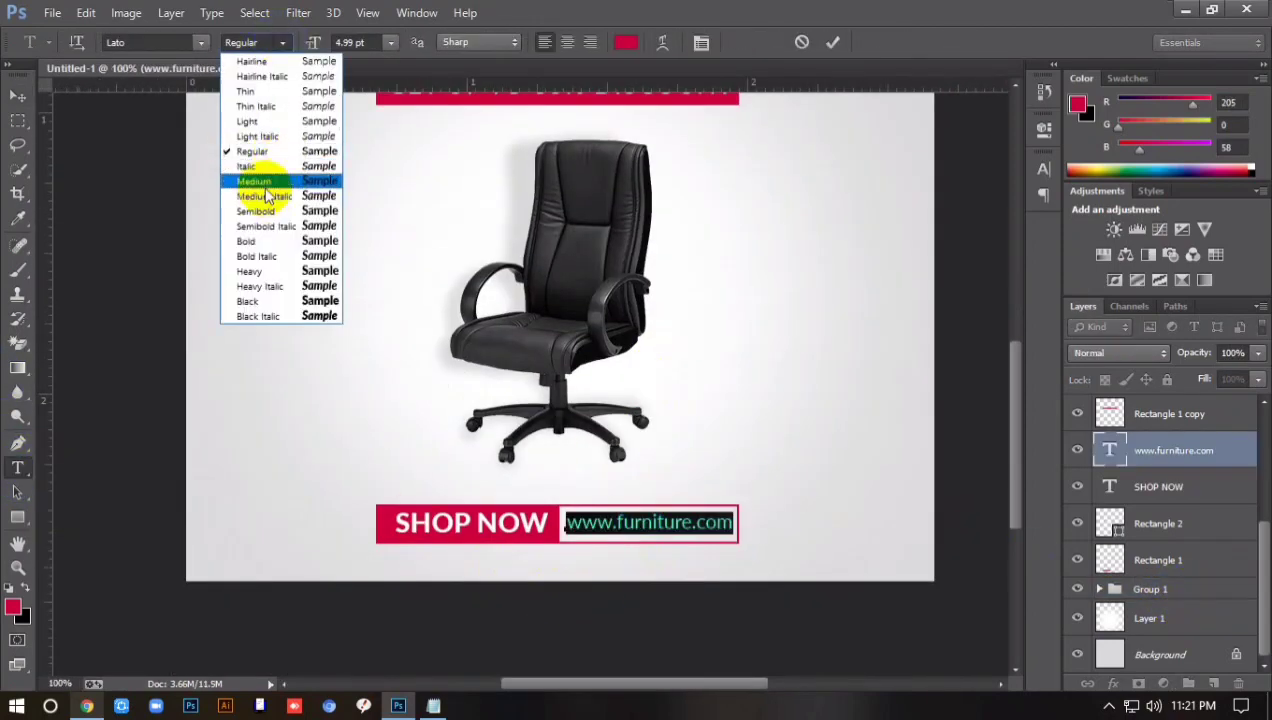
left_click(262, 185)
left_click(829, 43)
key("ctrl+minus")
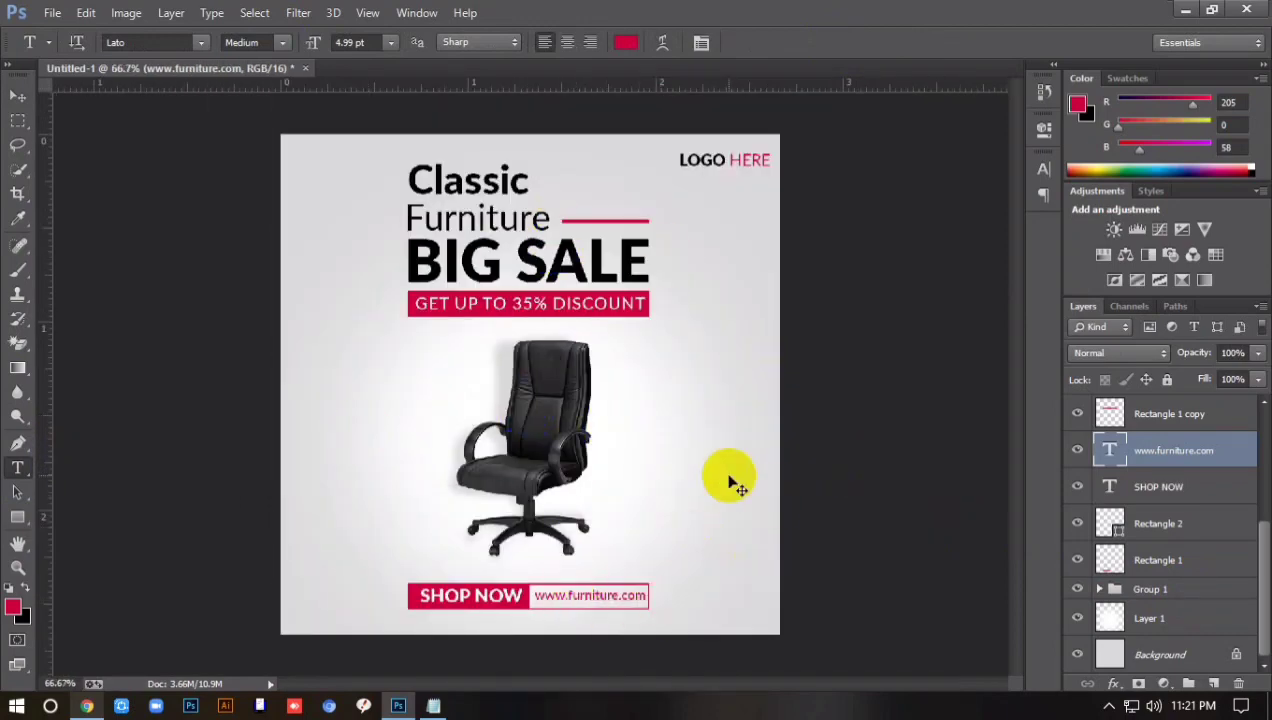
key("ctrl+plus")
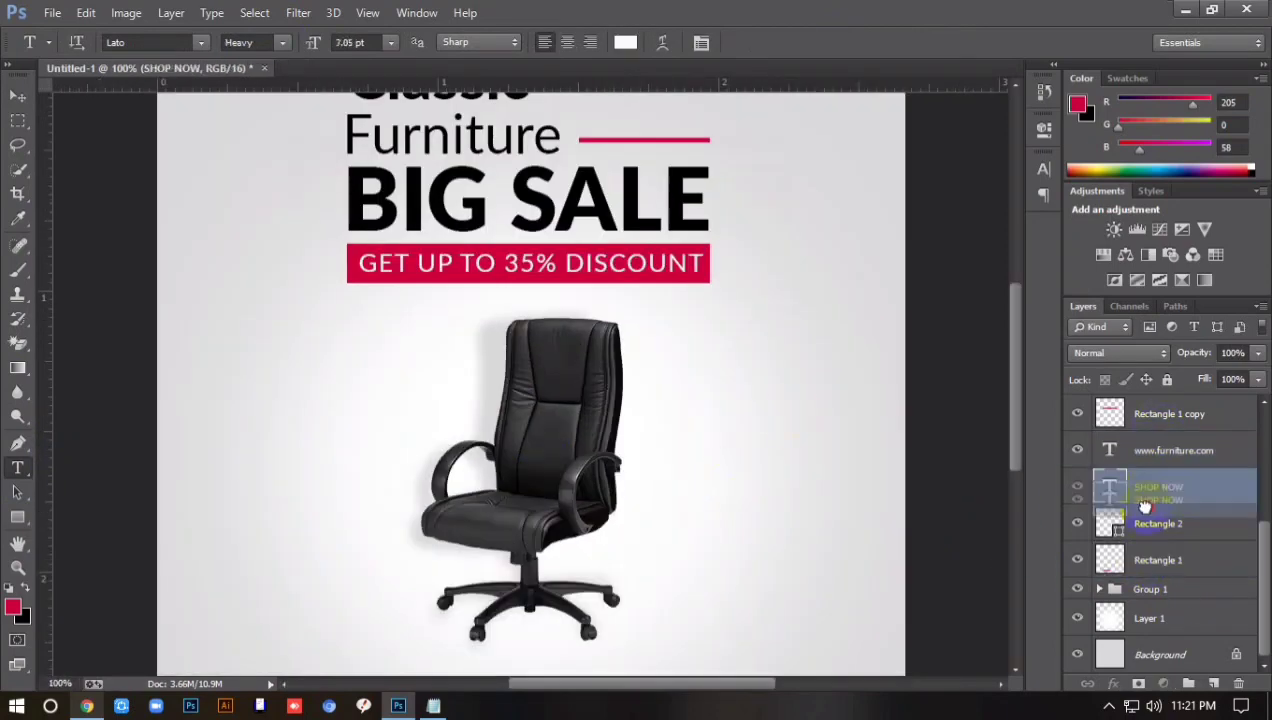
Move SHOP NOW below Rectangle 2 and align it with its red bar.
left_click_drag(1158, 486, 1158, 530)
scroll(622, 443, "down", 3)
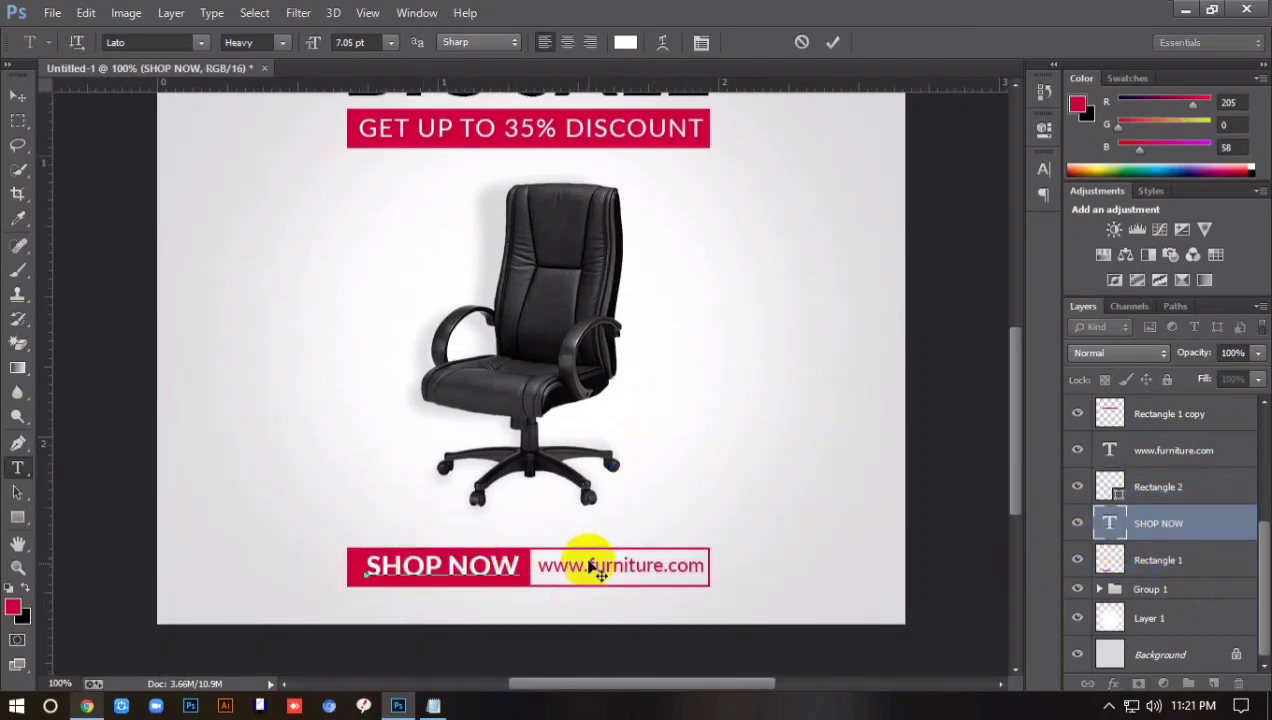
left_click(1140, 560, "shift")
key("ctrl+t")
left_click(15, 100)
left_click(462, 50)
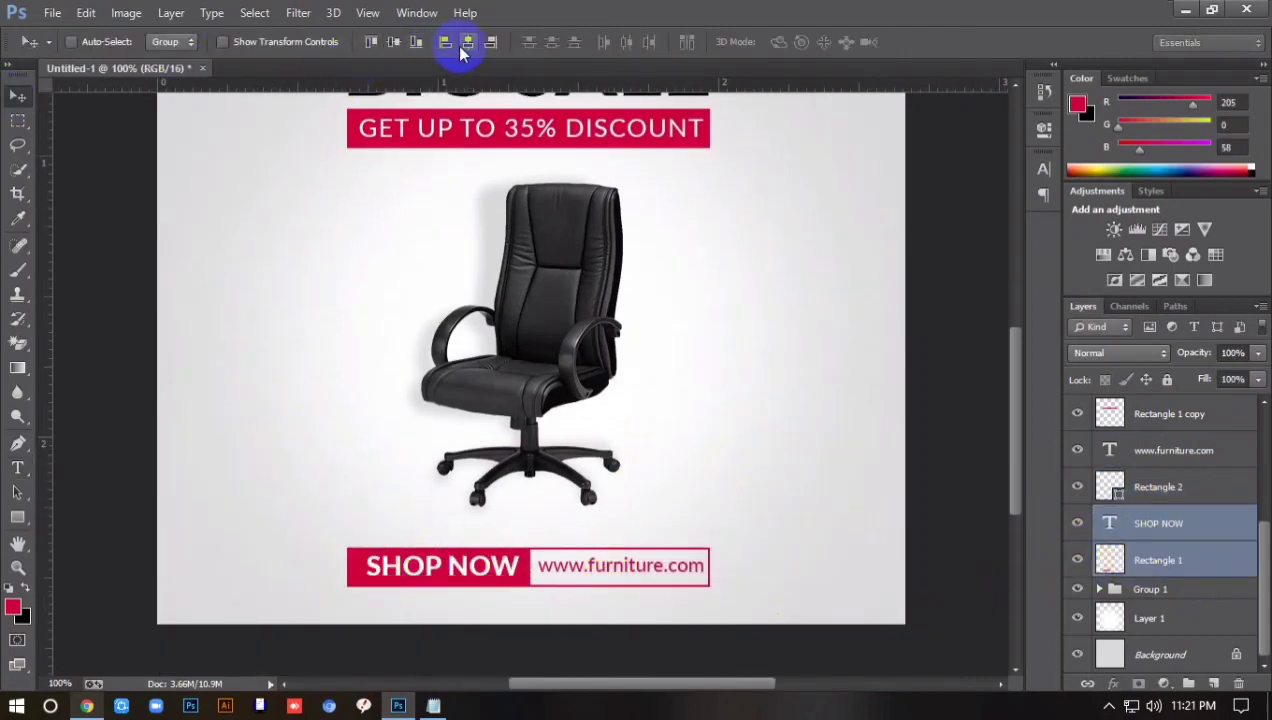
Select the four bottom-bar layers and group them as SHOP NOW.
left_click(1158, 487)
left_click(1173, 450, "shift")
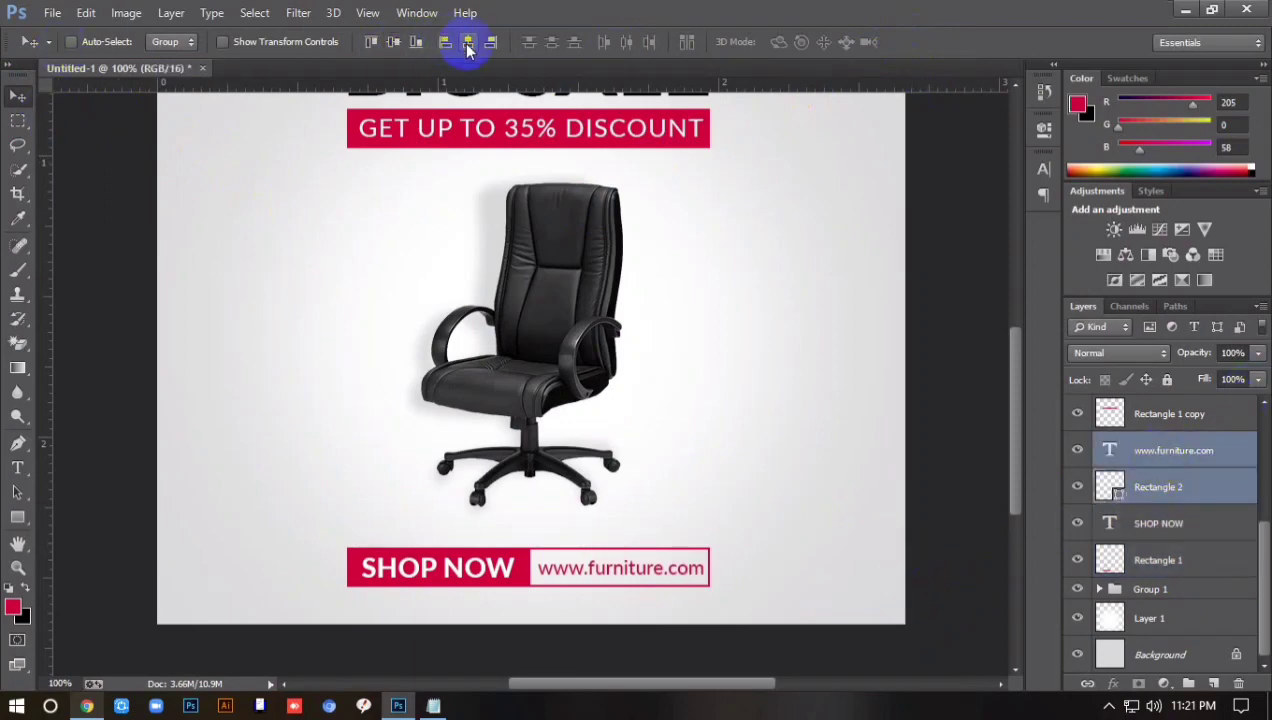
left_click(1196, 538)
left_click(1136, 450)
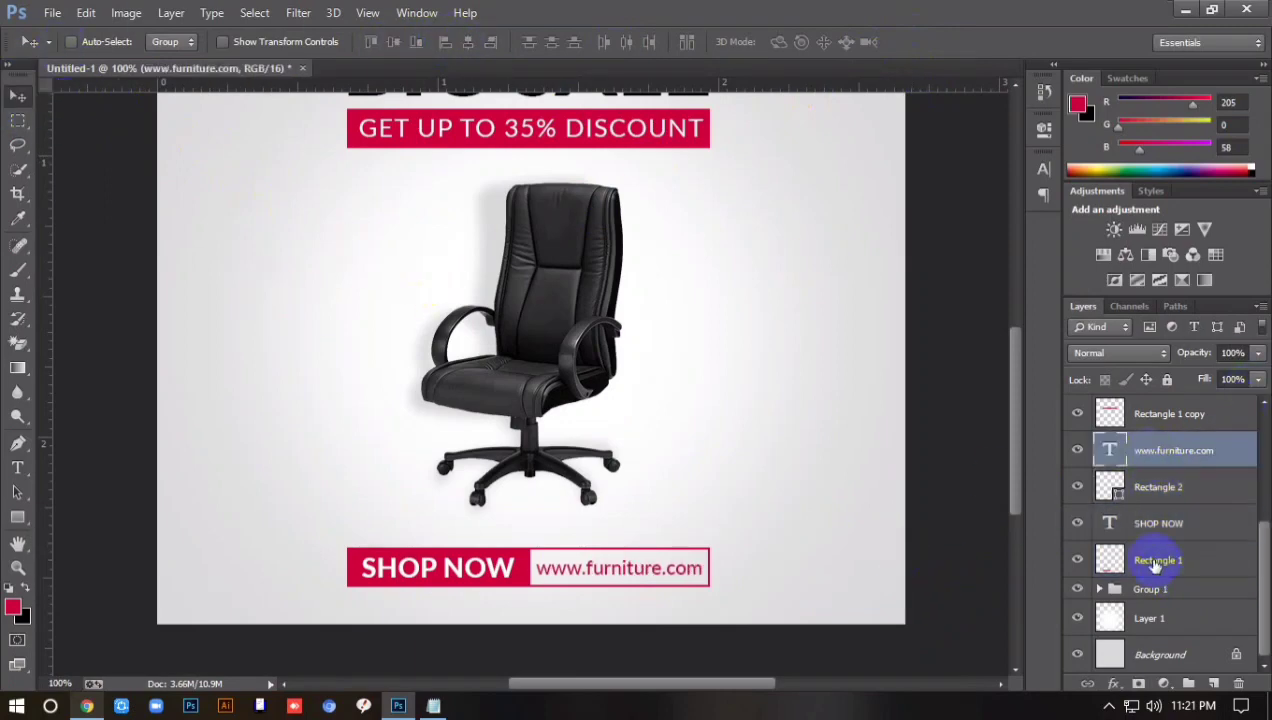
left_click(1158, 560, "shift")
key("ctrl+t")
key("Return")
key("ctrl+g")
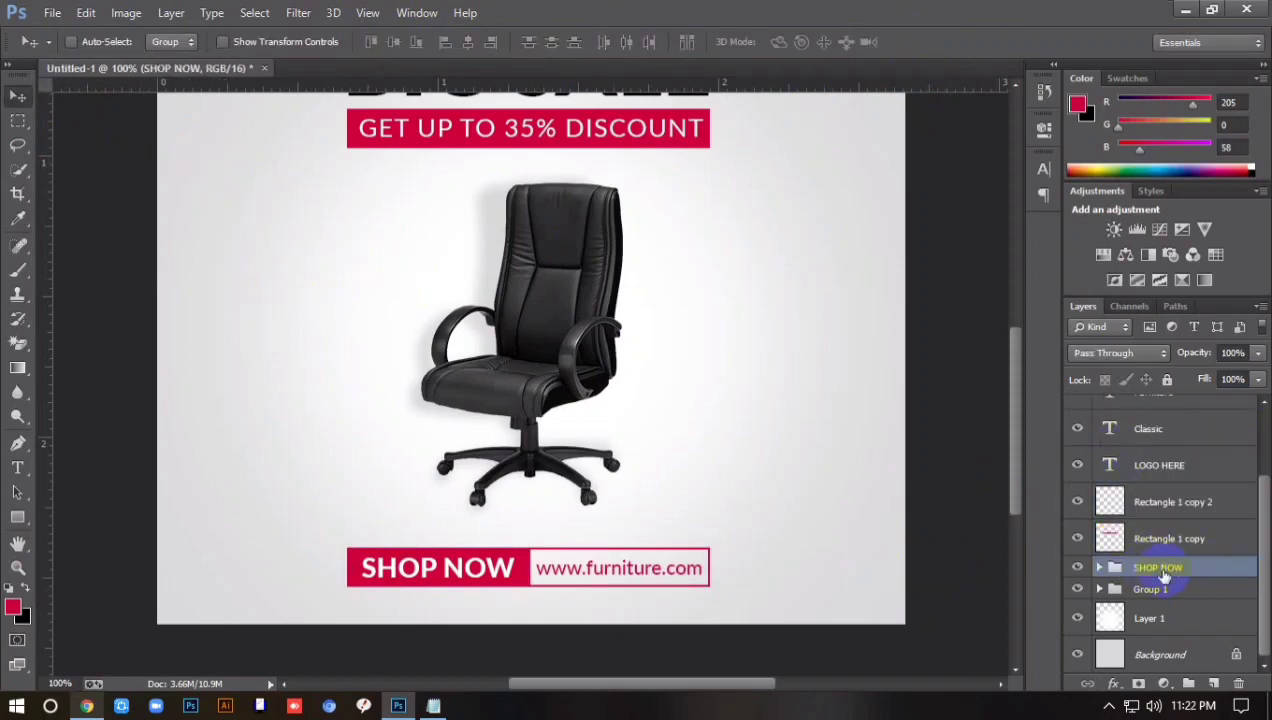
Move the discount text layer above its red bar and centre it horizontally on the bar.
left_click(1147, 541)
scroll(783, 518, "up", 1)
left_click(1158, 465)
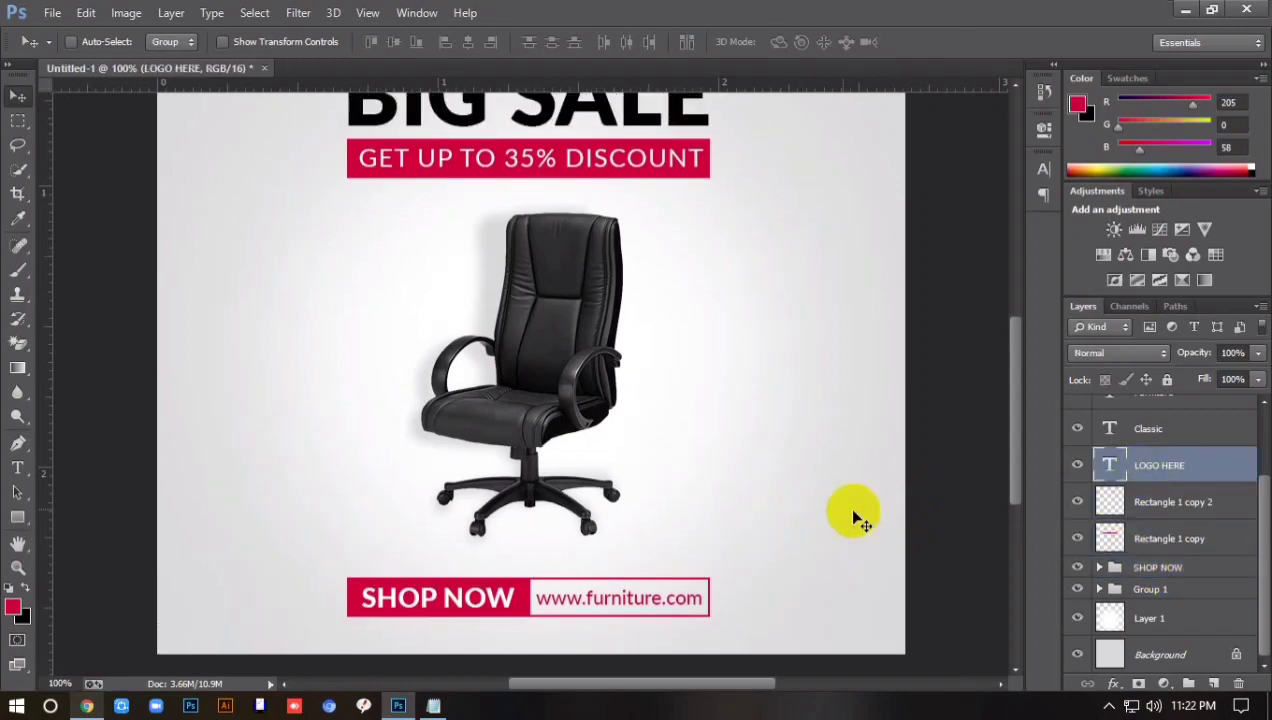
scroll(851, 513, "up", 1)
left_click(1170, 502)
left_click(1150, 541, "shift")
scroll(1150, 545, "up", 1)
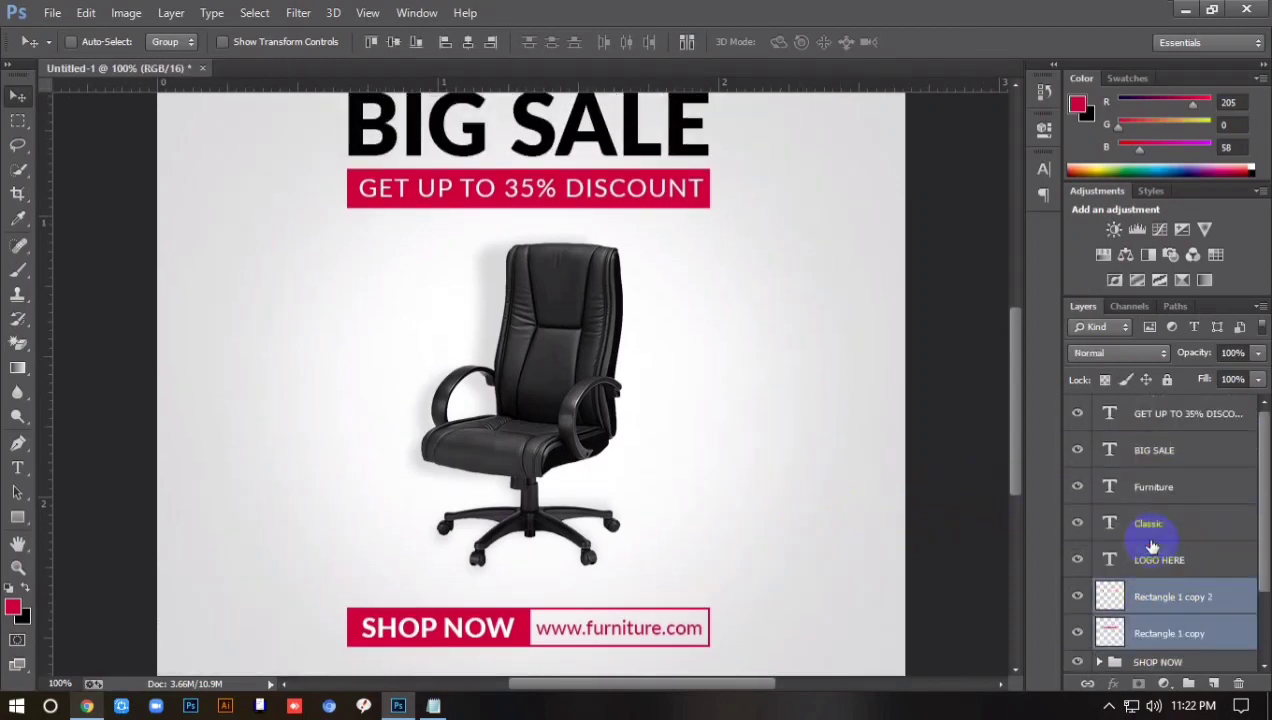
scroll(831, 538, "up", 2)
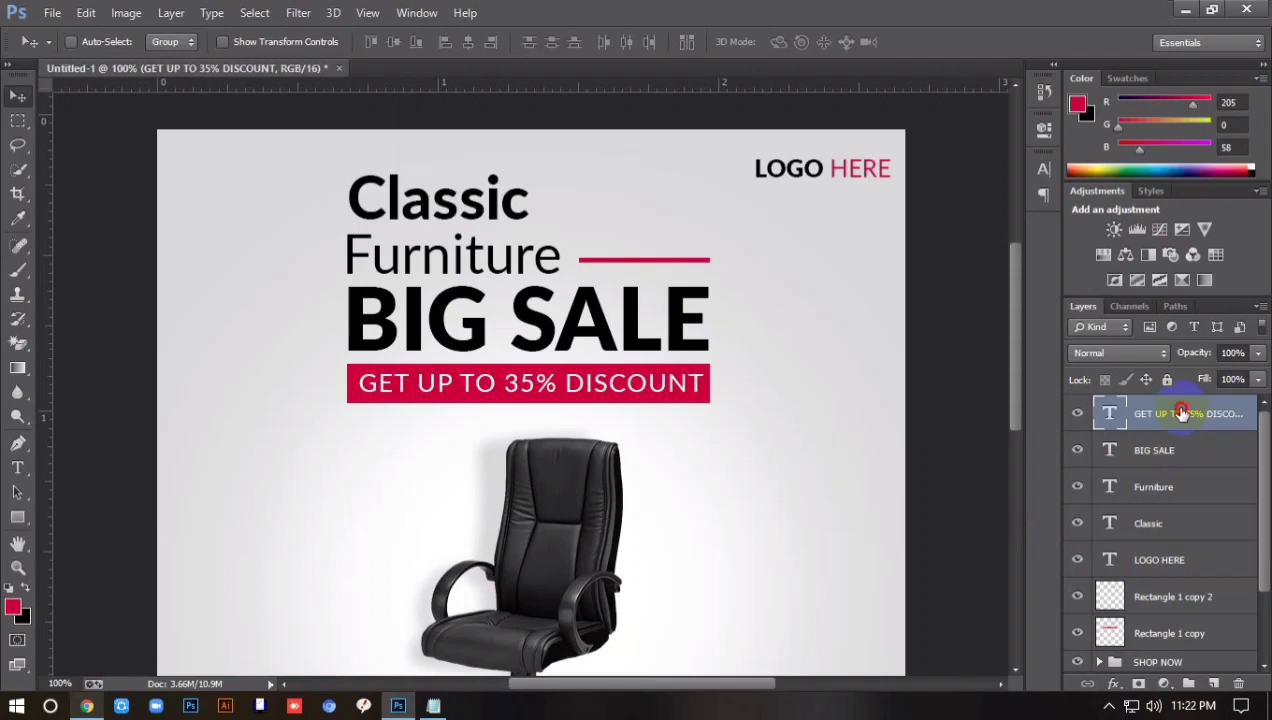
left_click_drag(1181, 413, 1180, 615)
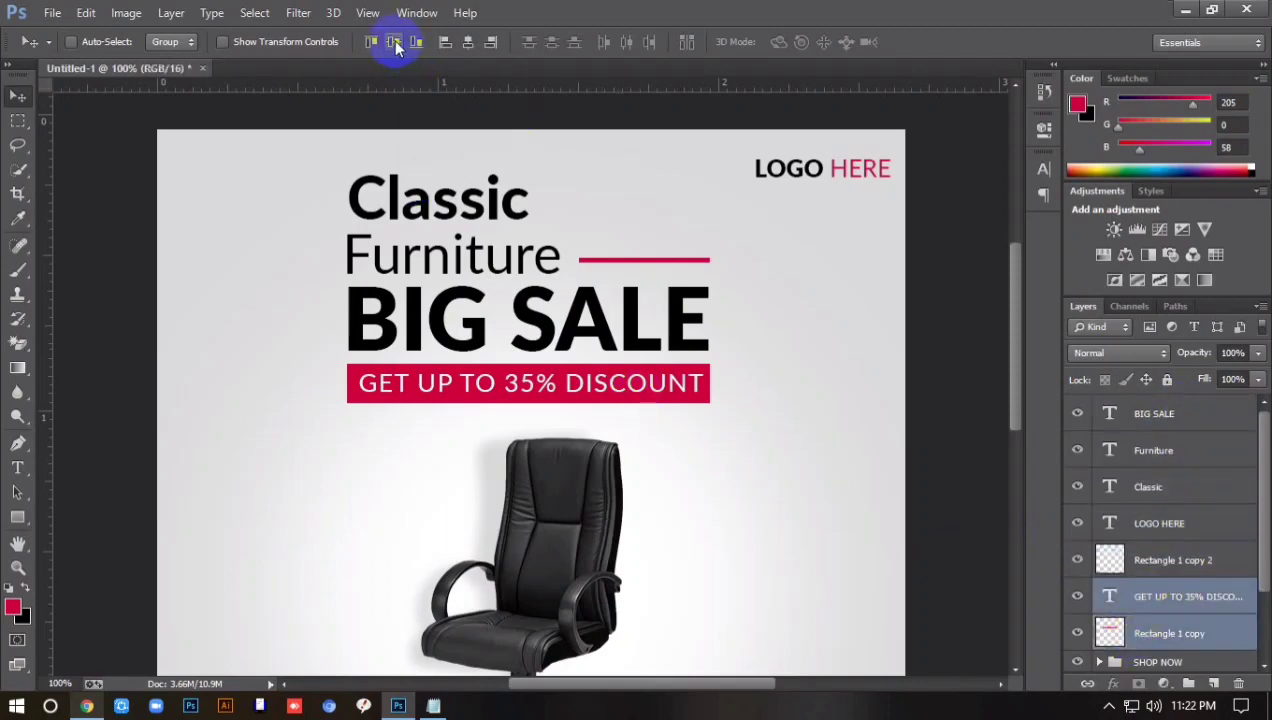
left_click(467, 41)
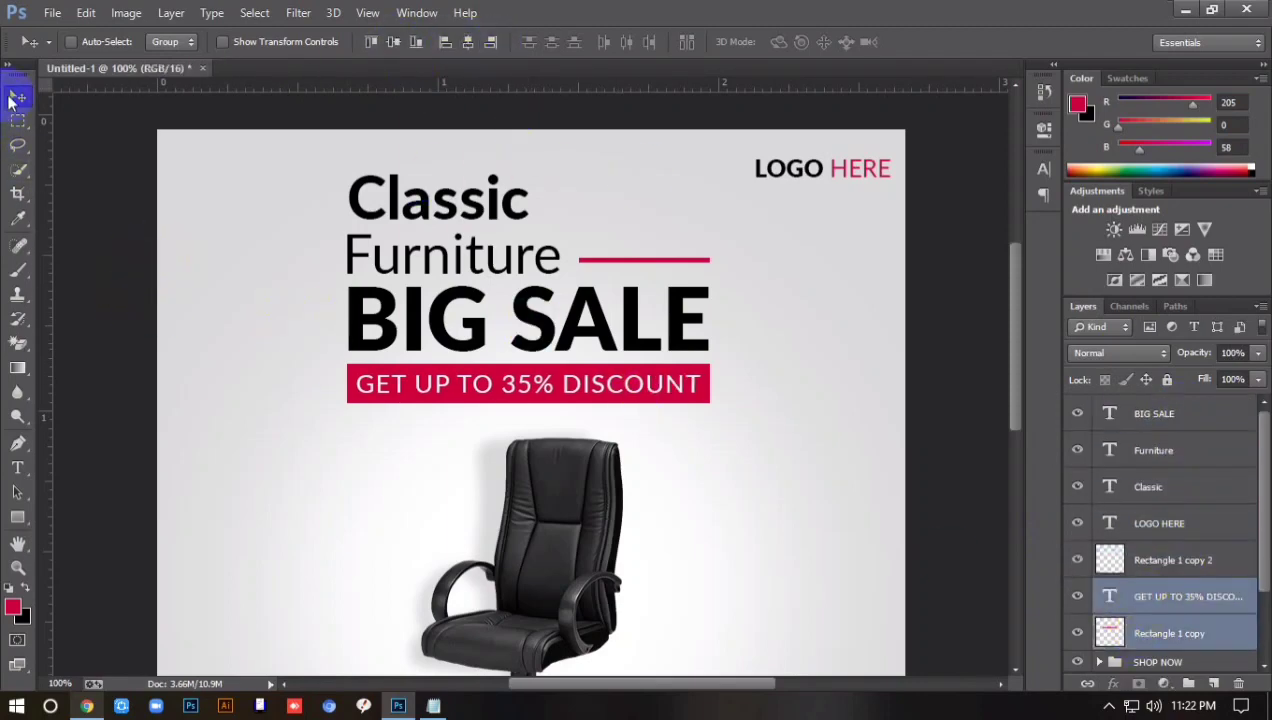
Move the Furniture layer below LOGO HERE, trying then undoing a Light weight on it.
left_click_drag(1150, 450, 1151, 565)
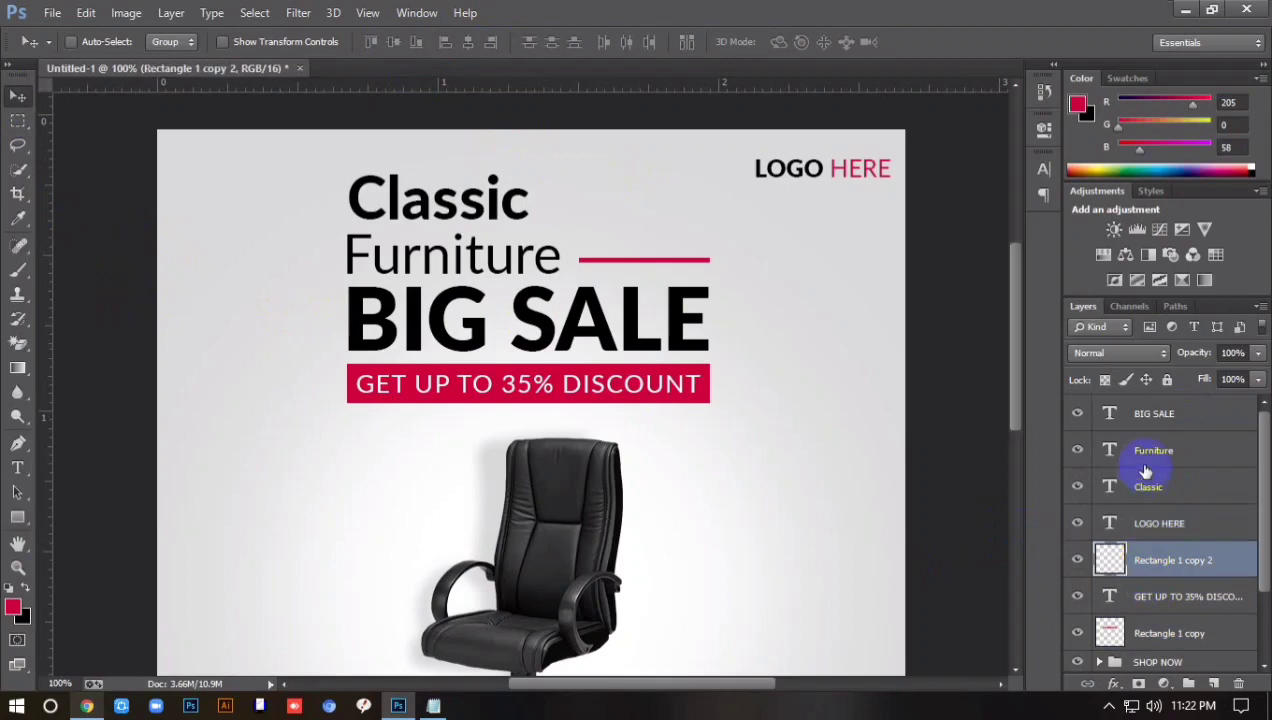
left_click(1150, 570, "shift")
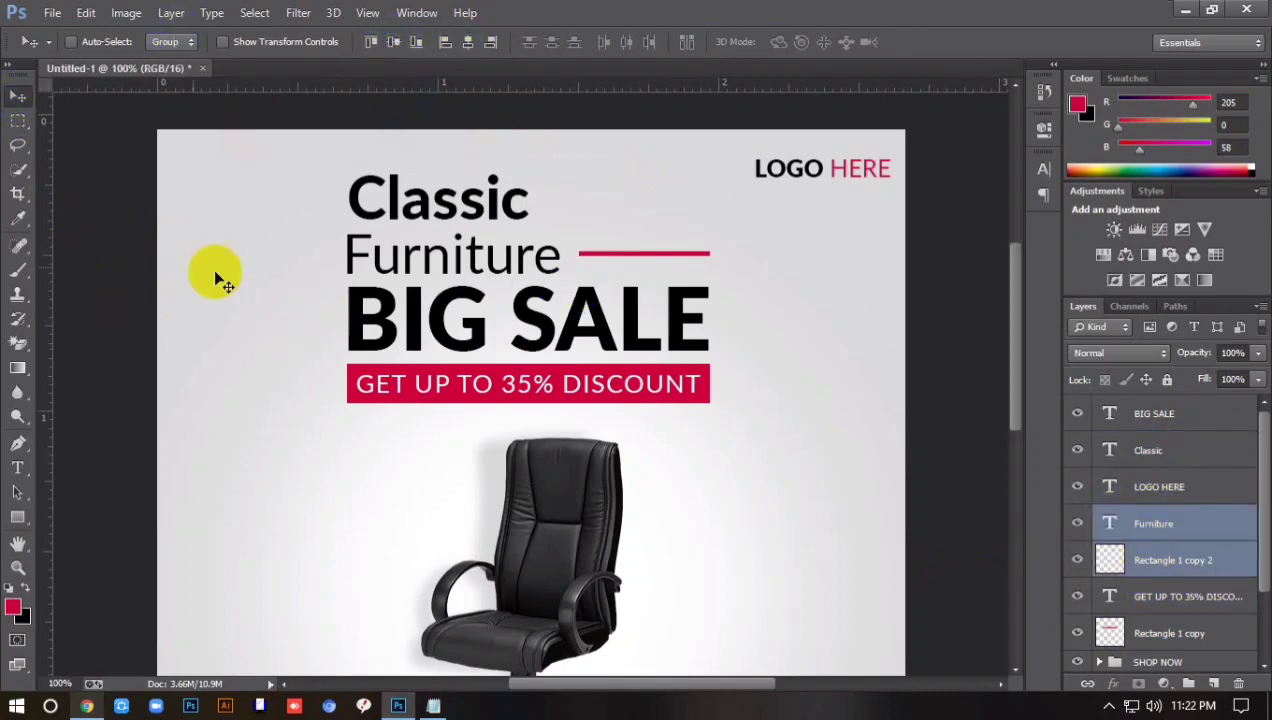
left_click(17, 467)
left_click(467, 262)
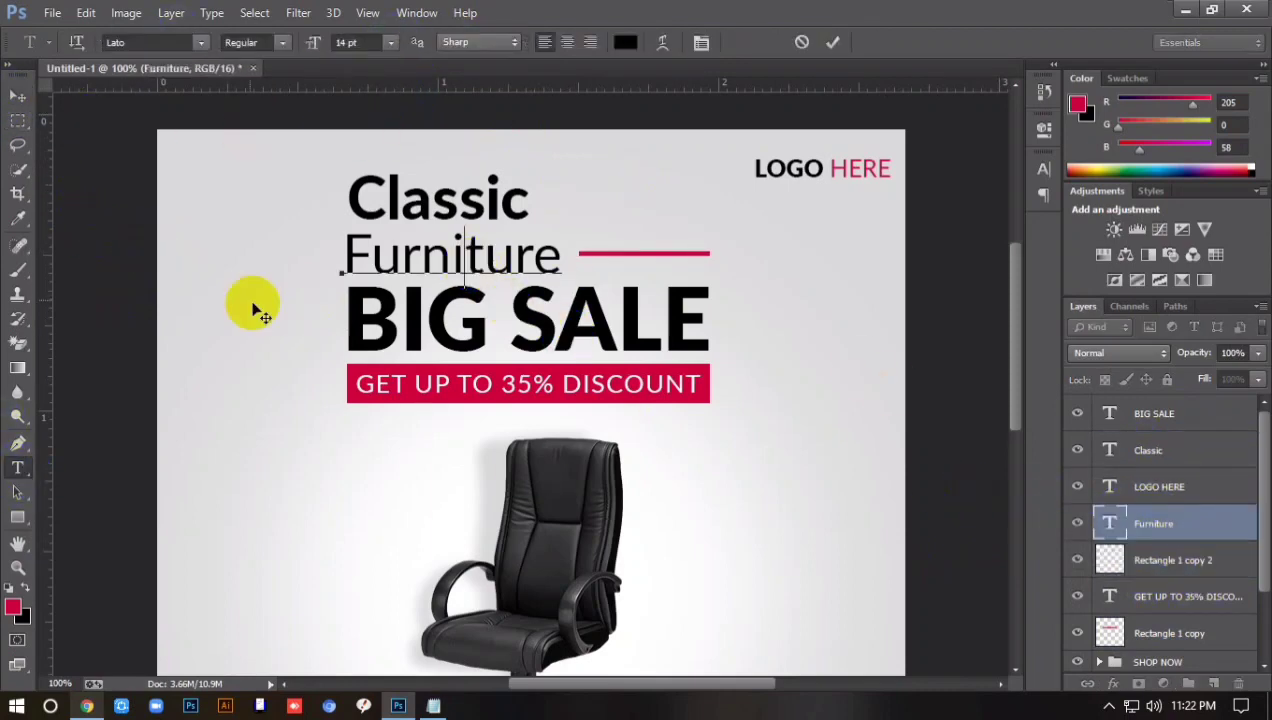
key("ctrl+a")
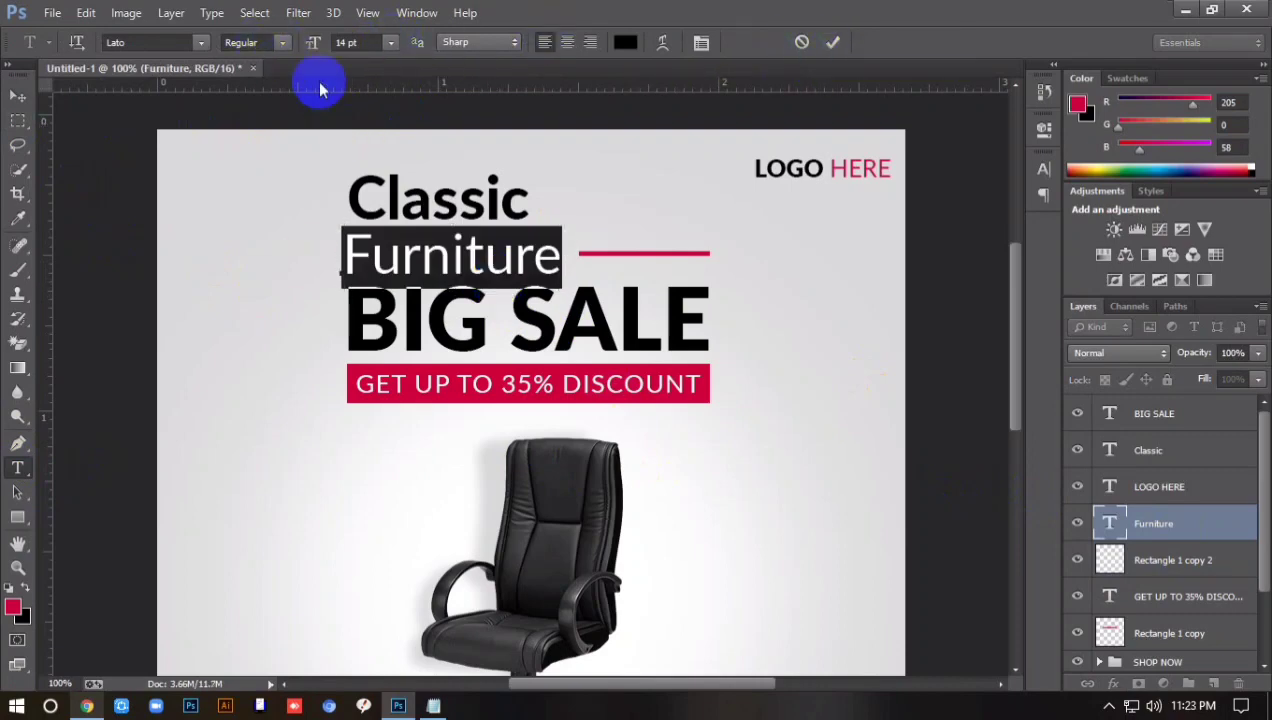
left_click(262, 42)
left_click(260, 122)
left_click(832, 42)
key("ctrl+0")
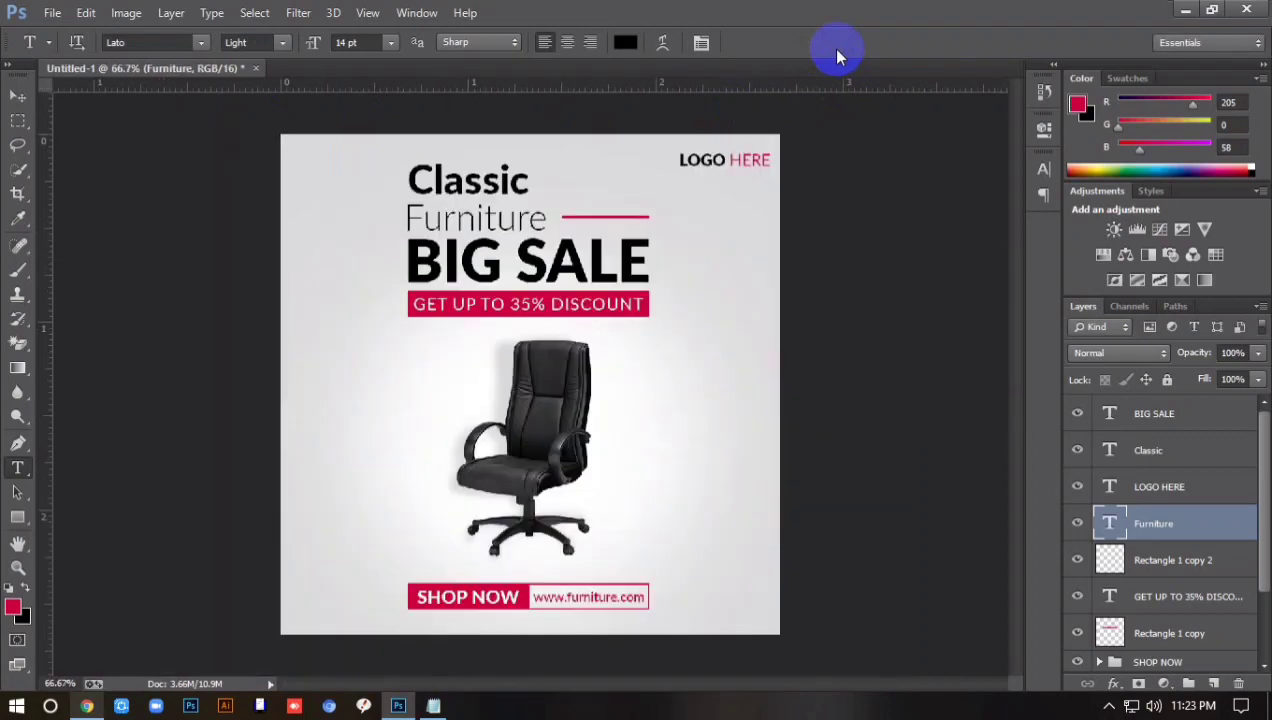
key("ctrl+z")
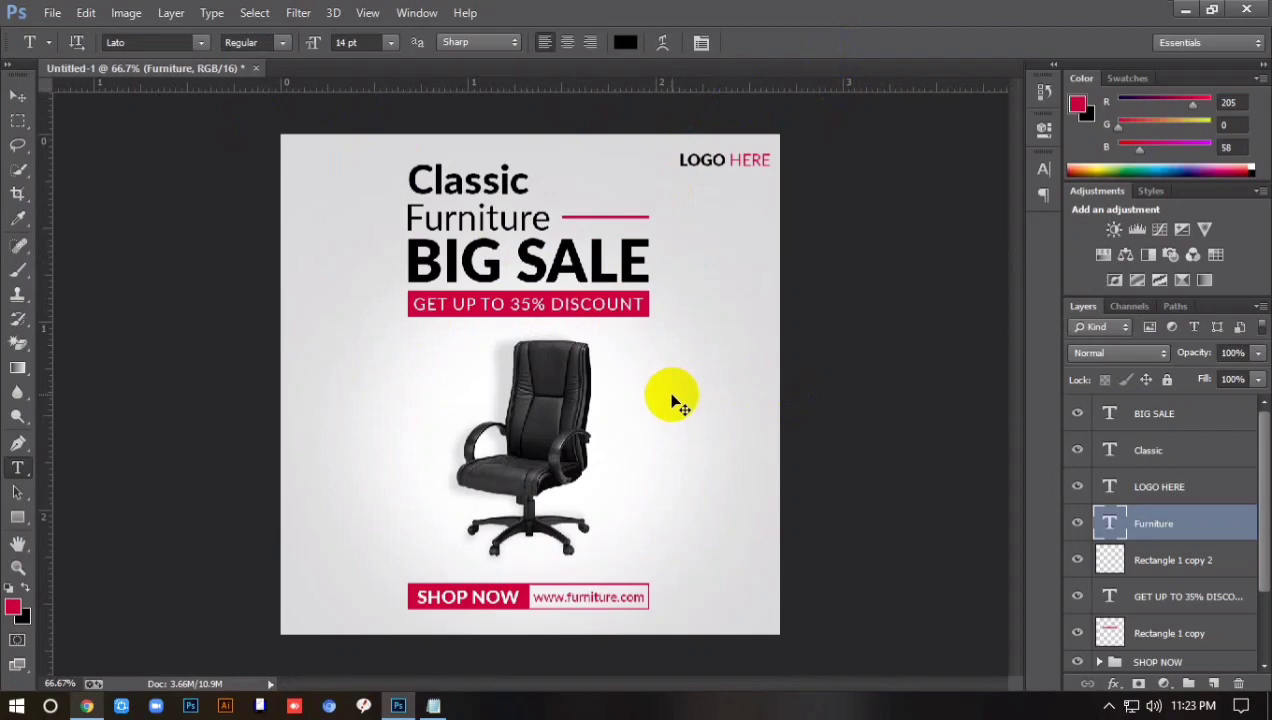
Change the Classic heading from Heavy to Lato Bold.
key("ctrl+plus")
left_click(383, 158)
key("ctrl+a")
left_click(262, 42)
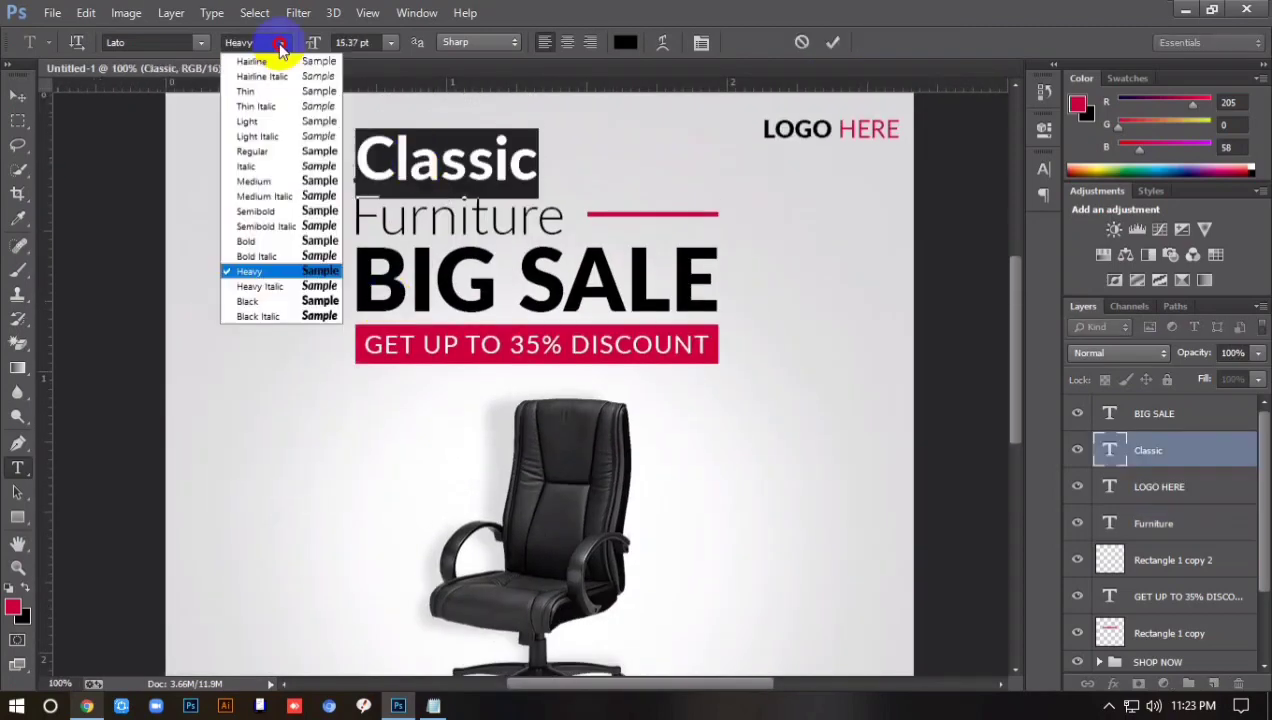
left_click(260, 235)
left_click(832, 42)
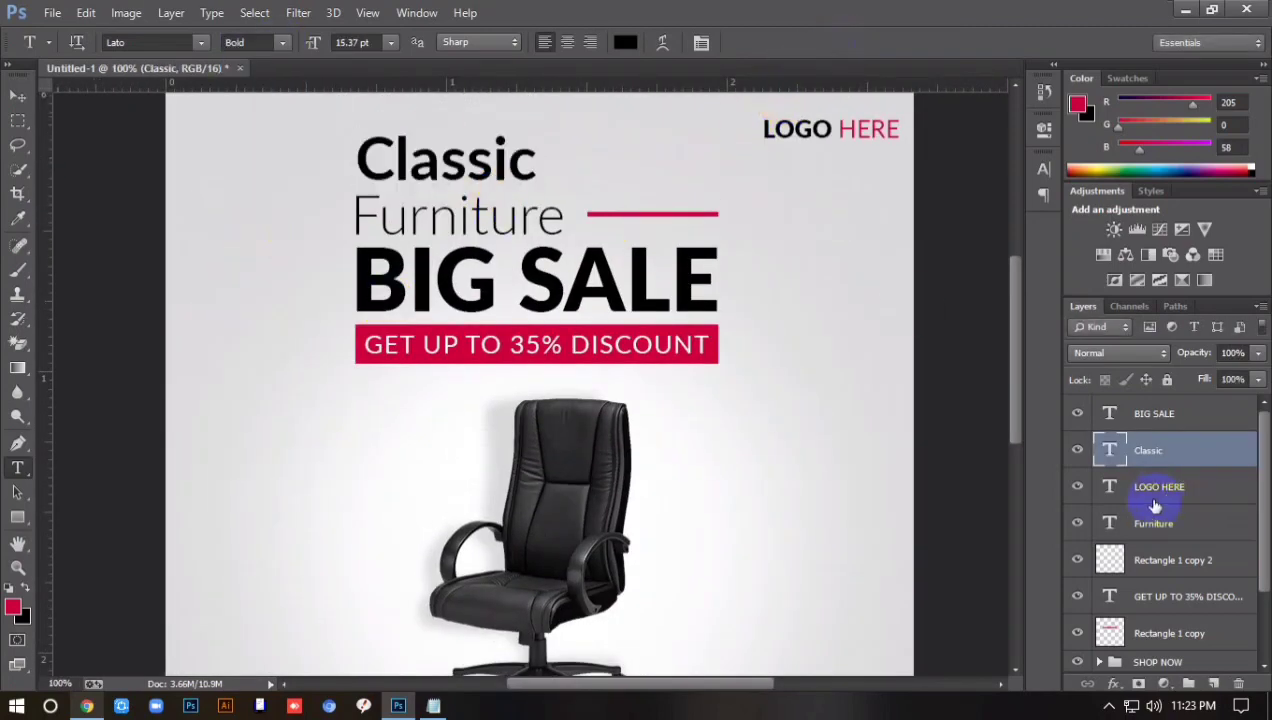
Select the red line beside Furniture and begin transforming it.
left_click(1150, 558)
key("ctrl+t")
key("ctrl+plus")
key("ctrl+plus")
Extend the red line's left end toward Furniture and make the line thinner.
scroll(724, 298, "up", 3)
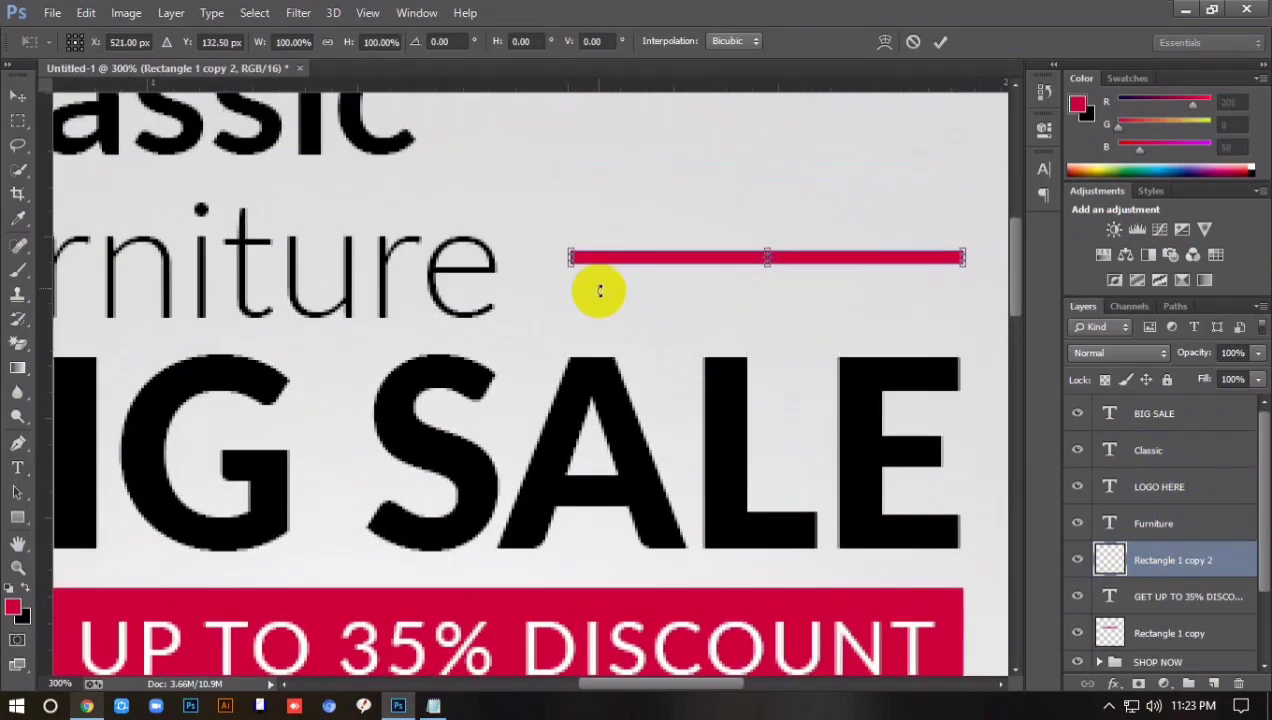
left_click_drag(571, 256, 520, 257)
left_click_drag(750, 251, 743, 254)
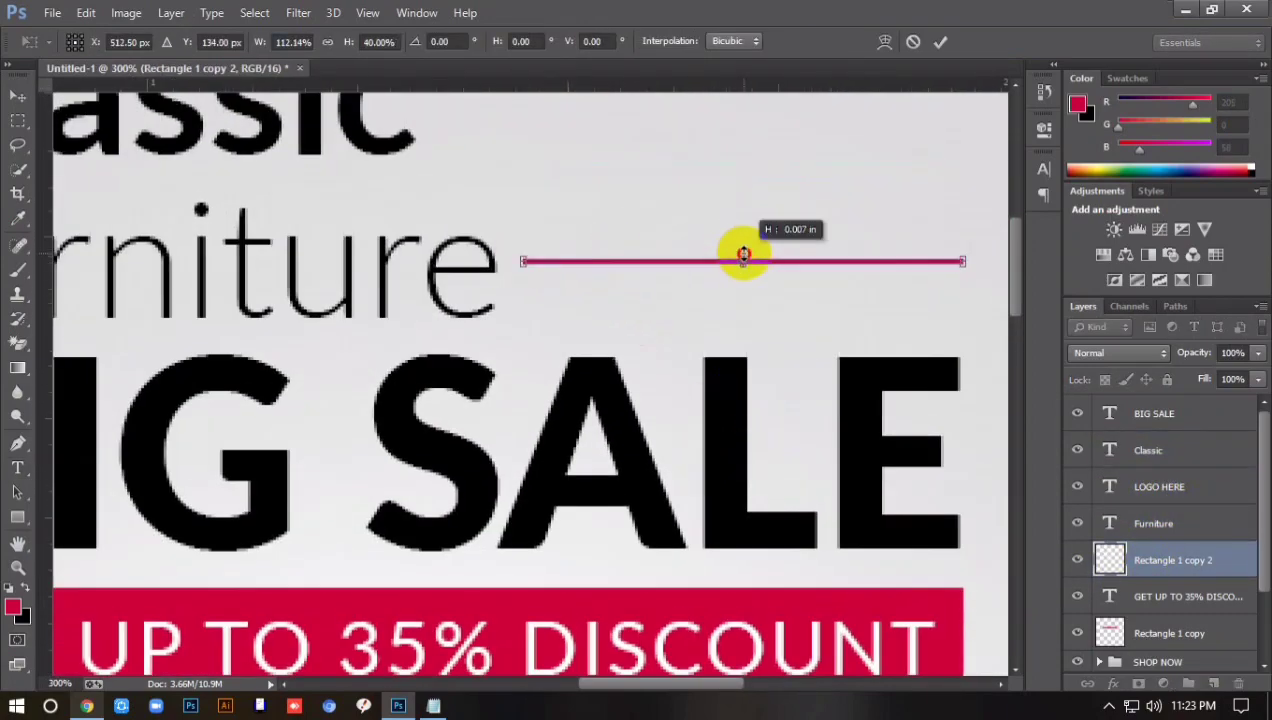
key("ctrl+plus")
key("ctrl+plus")
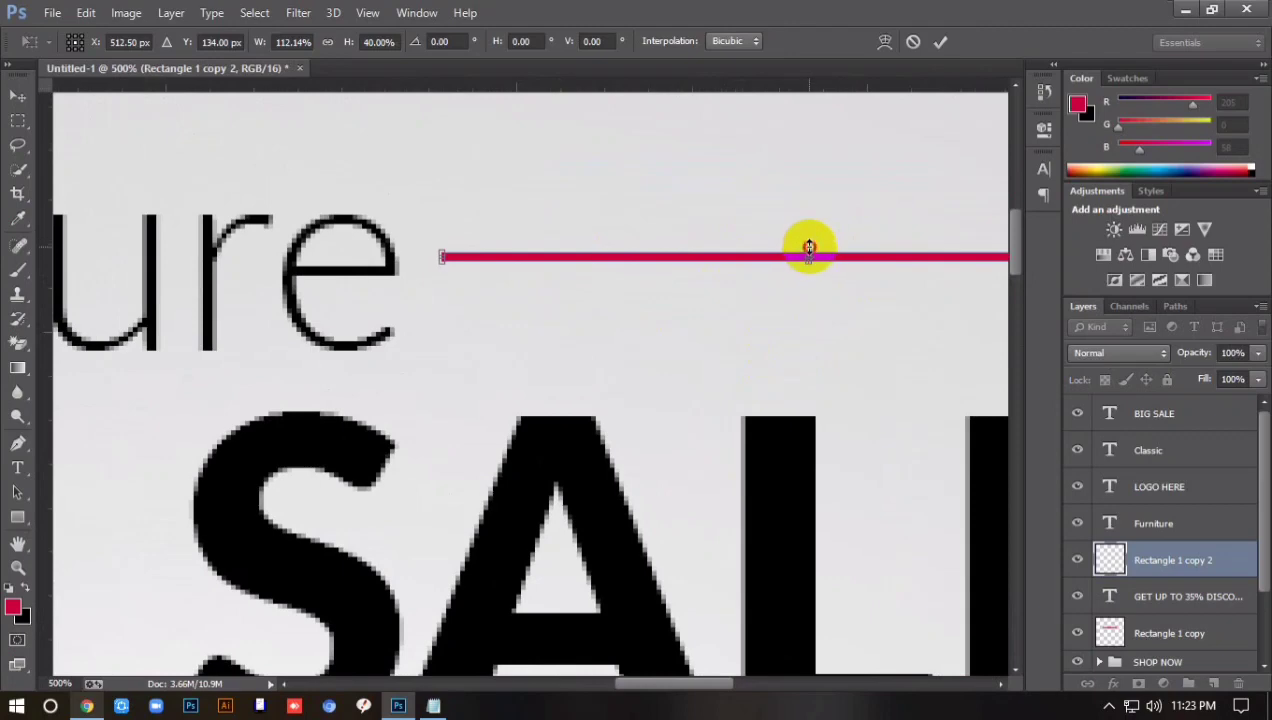
left_click_drag(809, 241, 803, 245)
key("Return")
key("ctrl+0")
key("t")
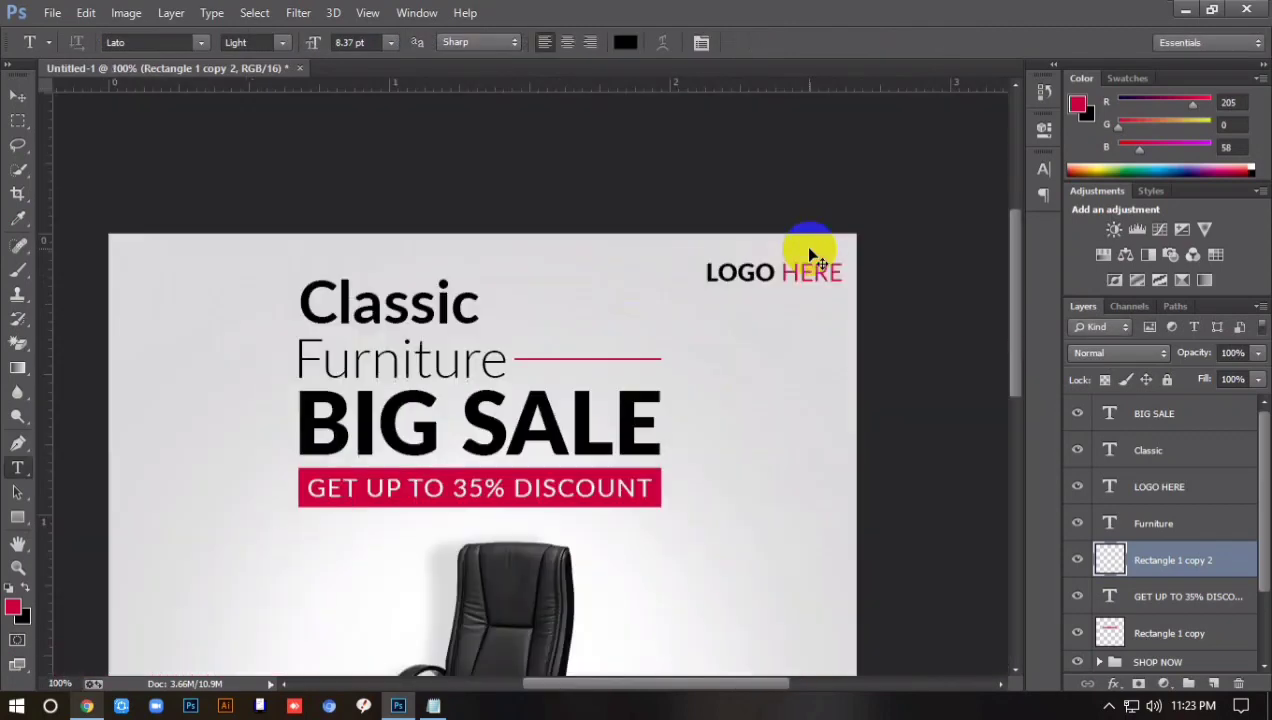
Pull the red line's left end further left and thin it slightly more.
key("ctrl+plus")
key("ctrl+plus")
key("ctrl+plus")
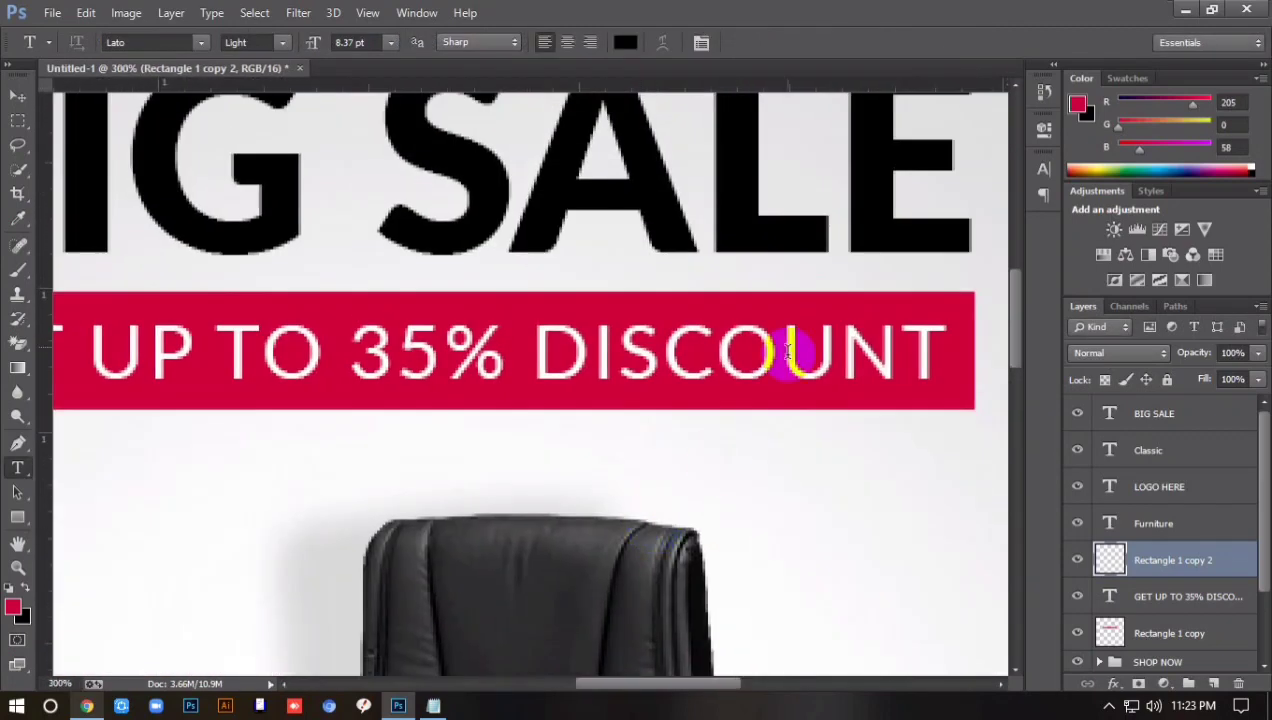
key("ctrl+t")
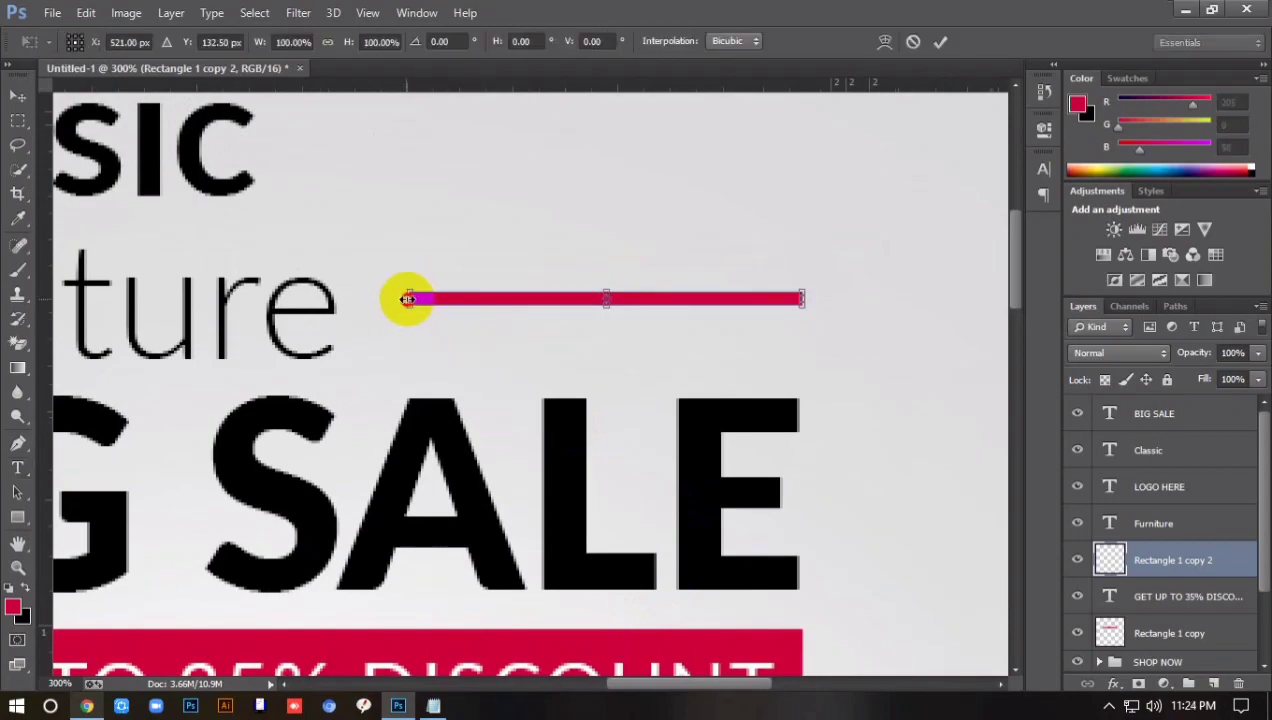
left_click_drag(407, 298, 363, 296)
key("Return")
key("ctrl+0")
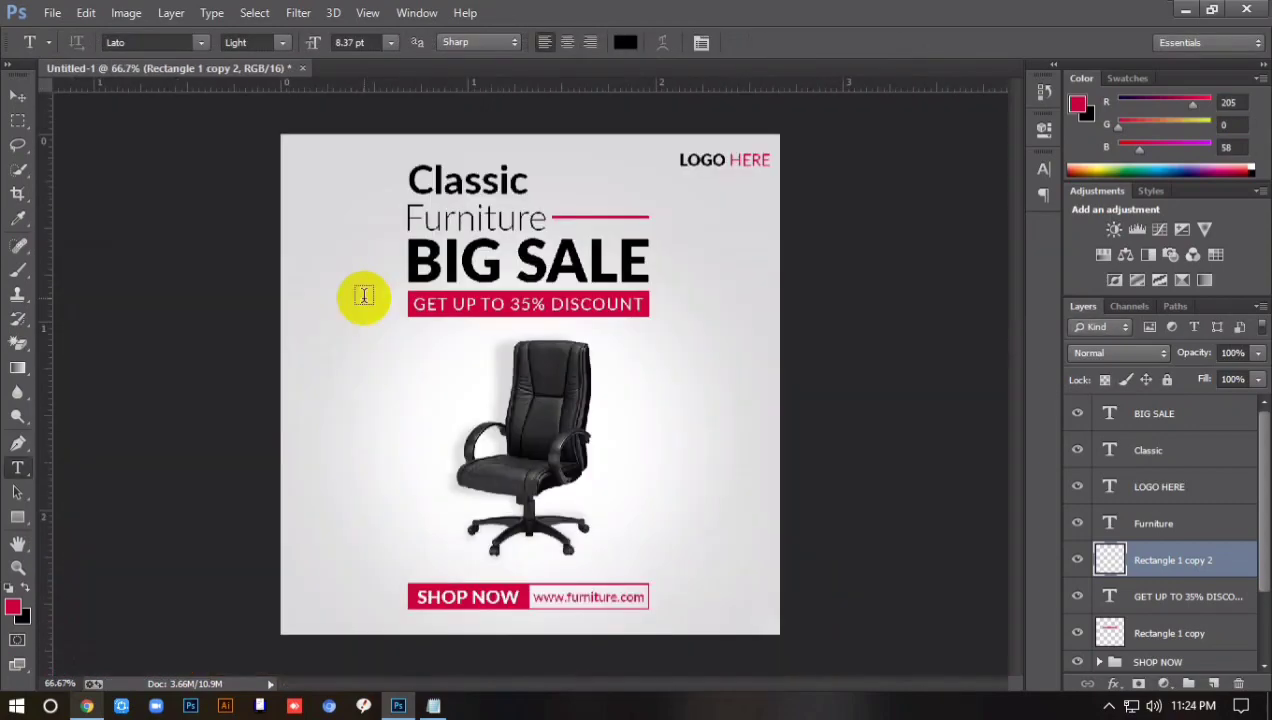
mouse_move(779, 346)
left_mouse_down()
mouse_move(711, 348)
mouse_move(615, 432)
left_mouse_up()
key("ctrl+t")
left_click_drag(913, 375, 907, 385)
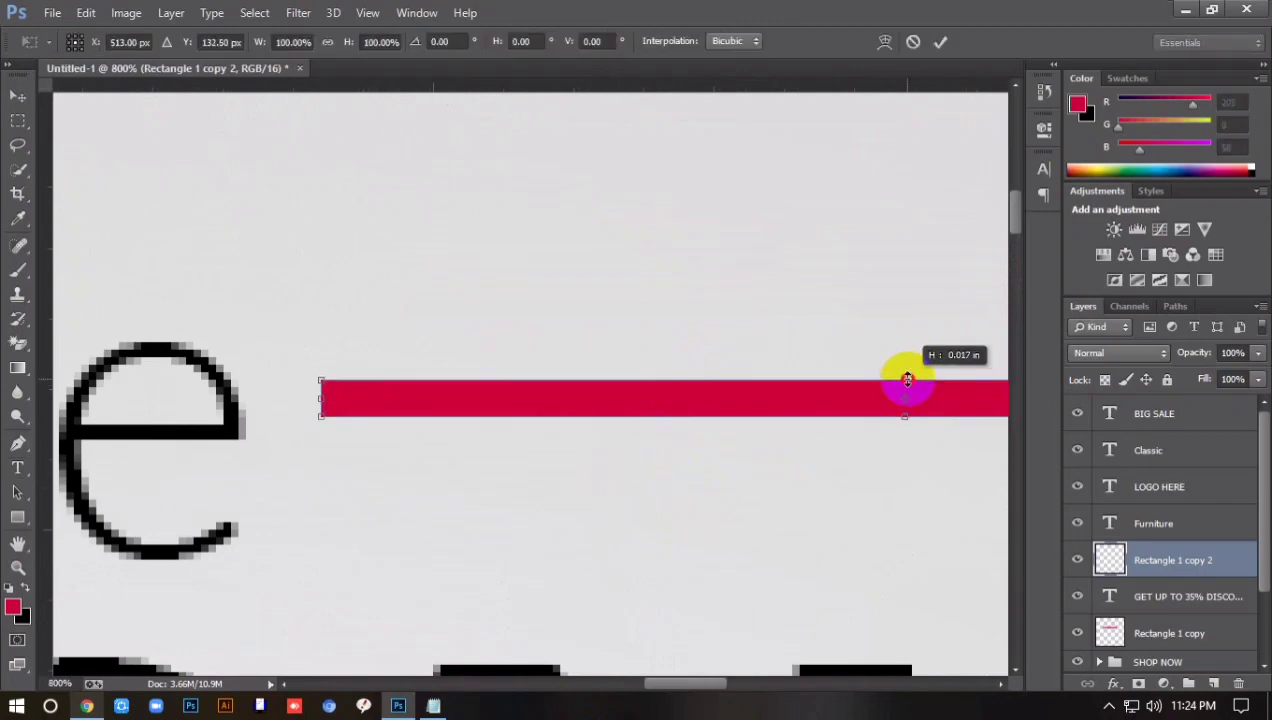
key("Return")
key("t")
scroll(904, 385, "down", 10)
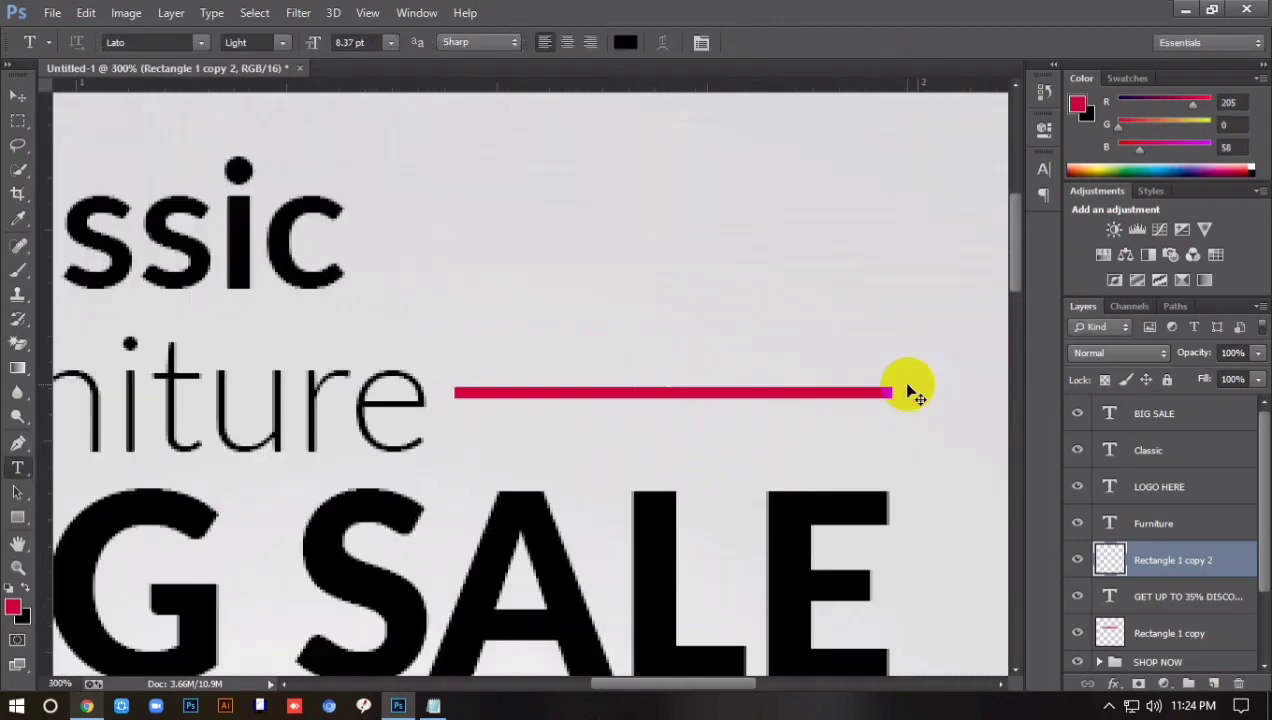